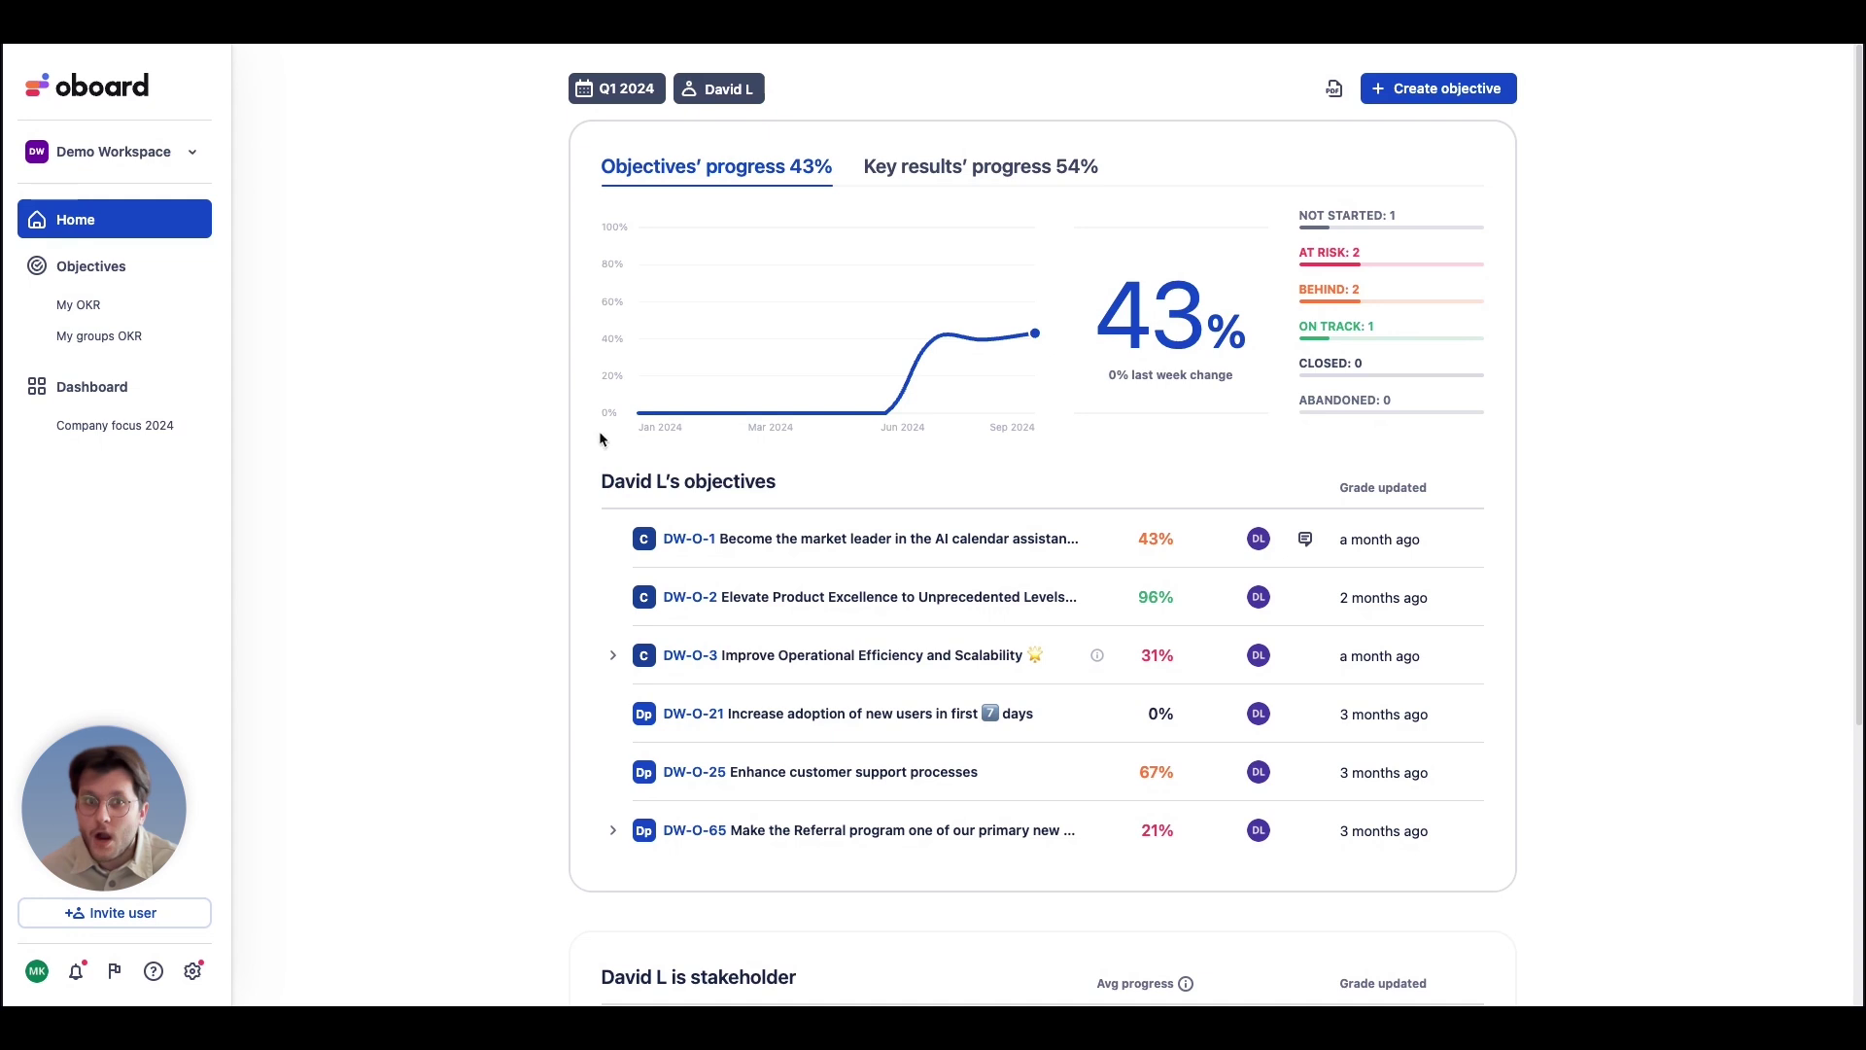
# - Show key results' progress (54%) and expand DW-O-3 and DW-KR-101 to reveal epic DW-KR-123
pyautogui.click(925, 173)
pyautogui.click(612, 539)
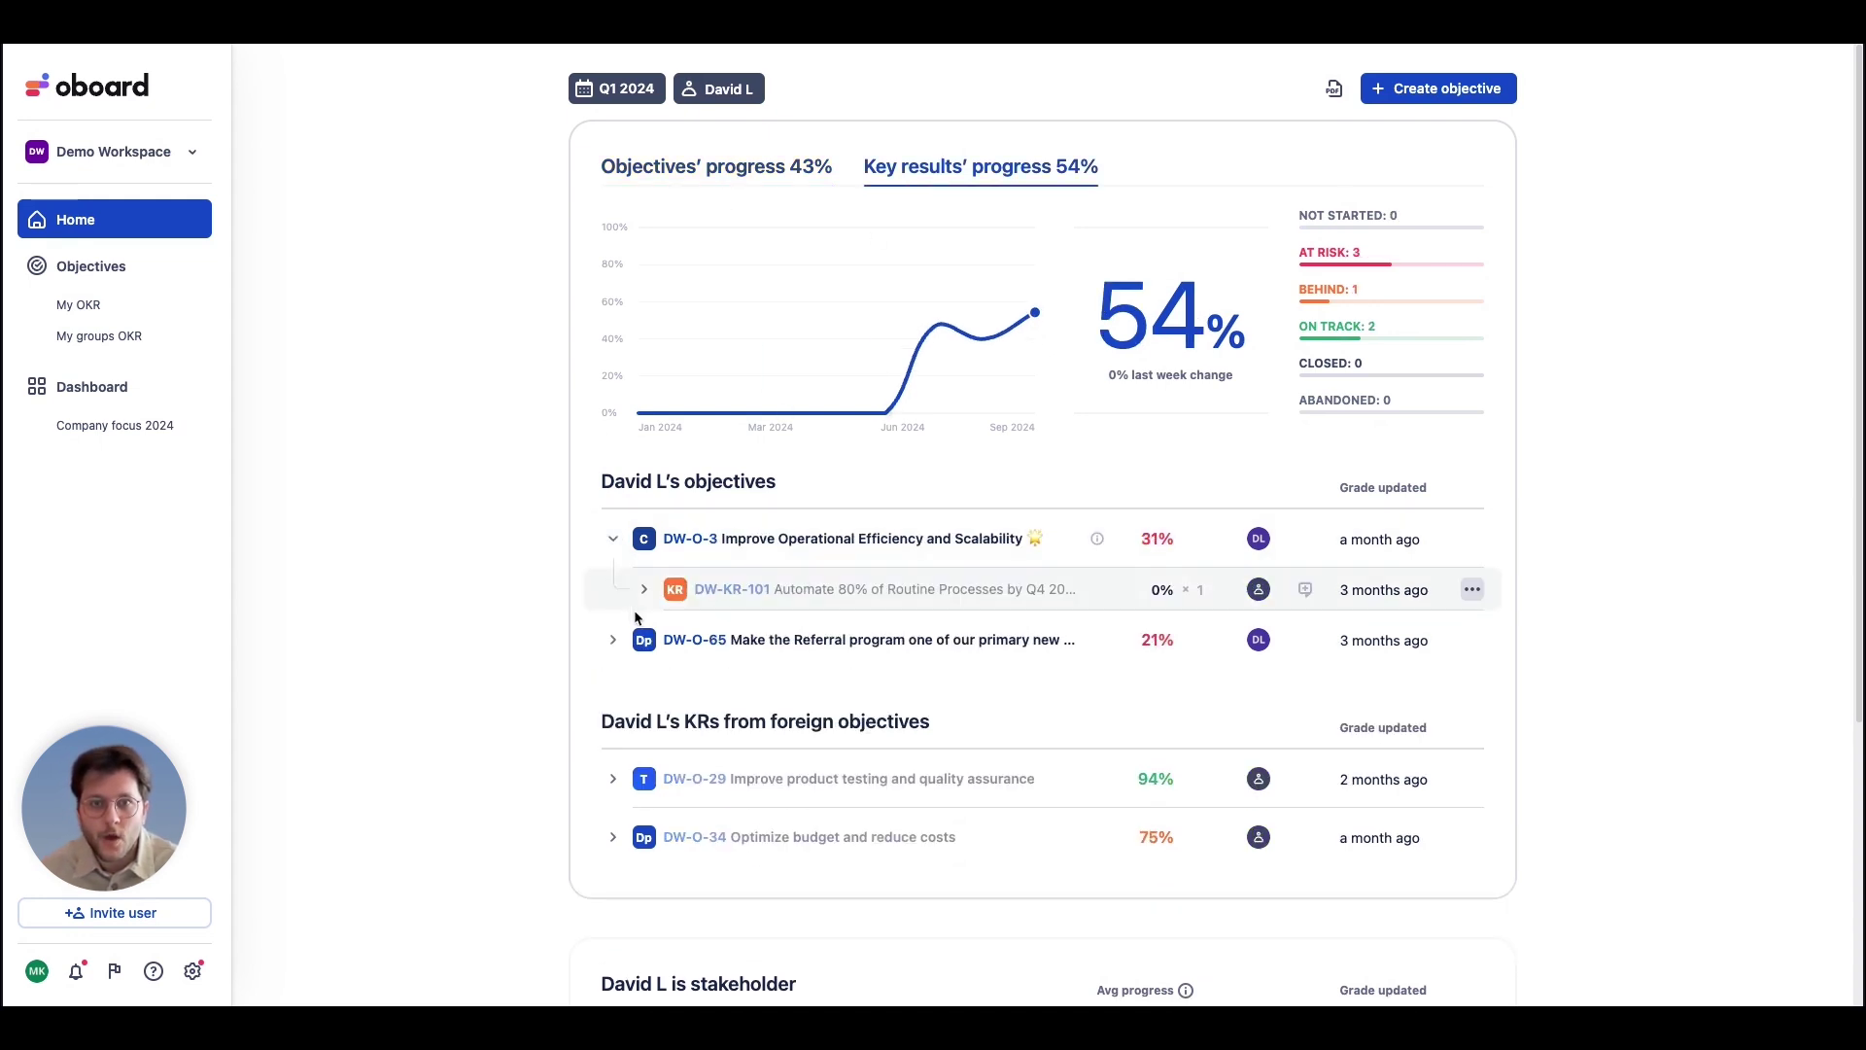
pyautogui.click(643, 590)
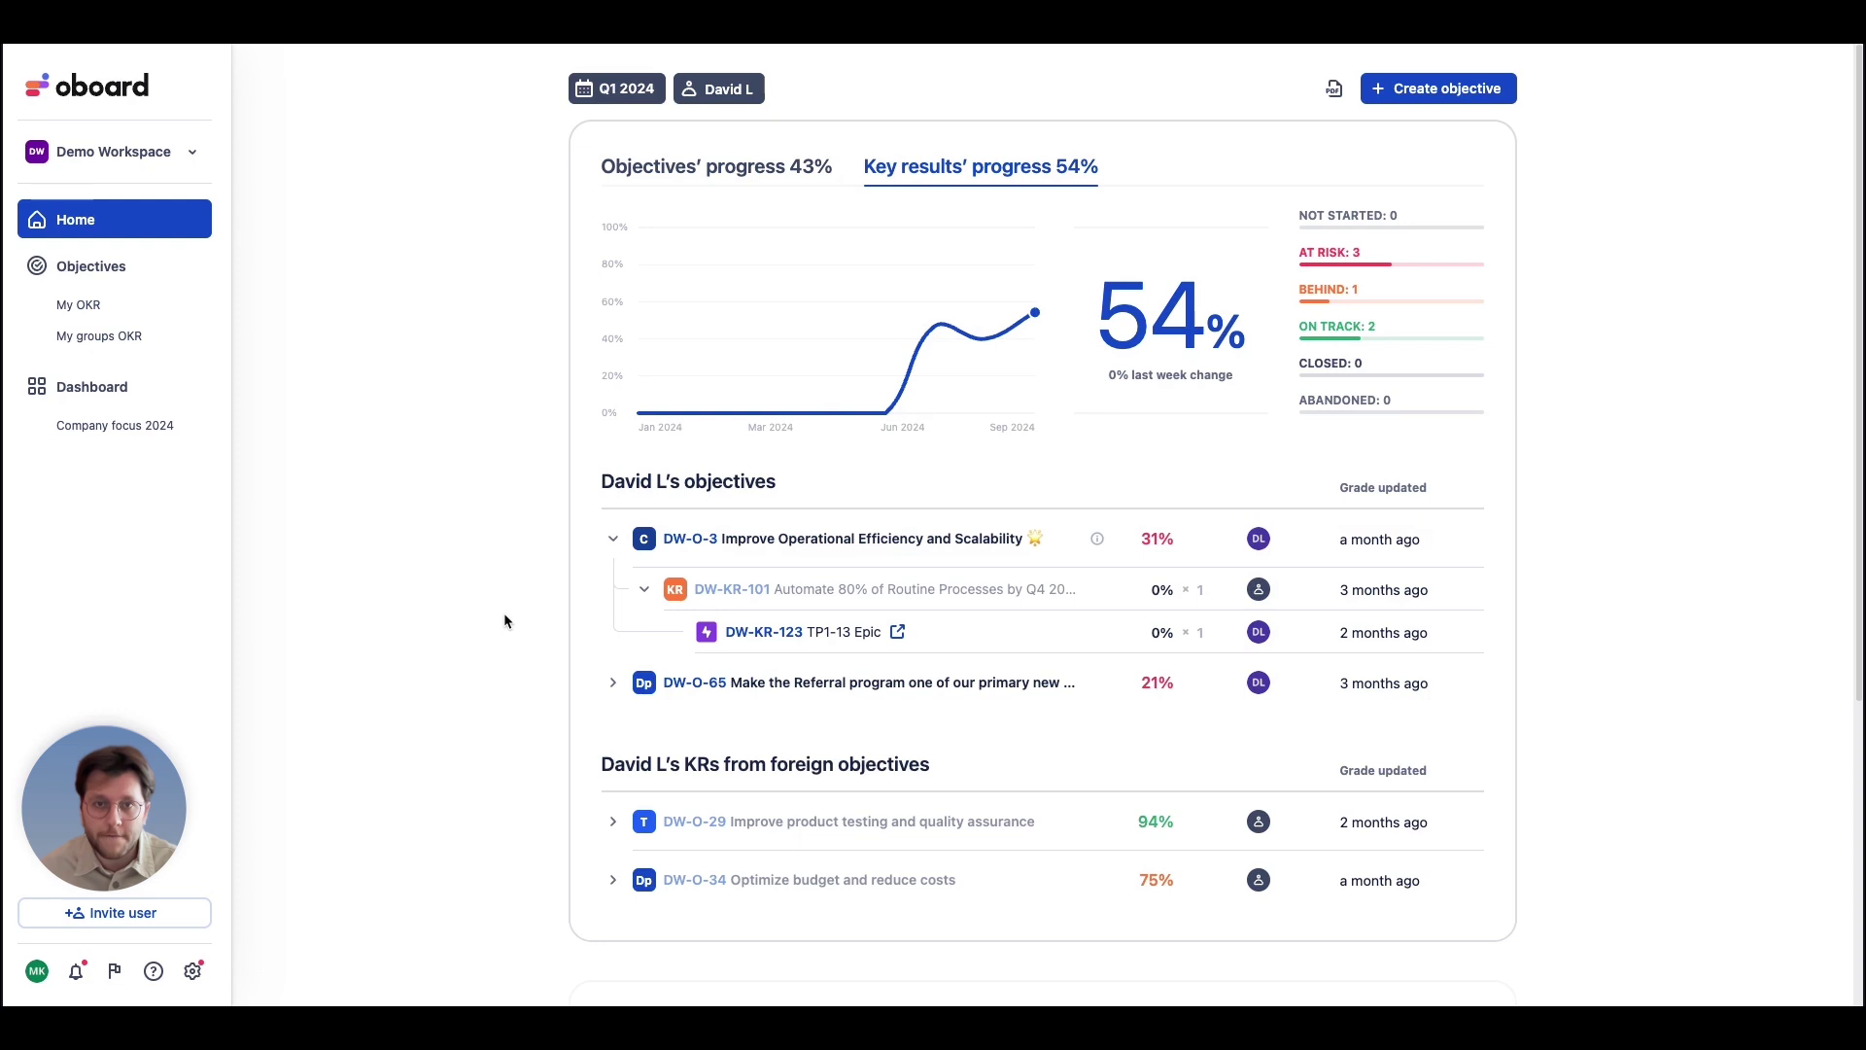
pyautogui.moveTo(851, 376)
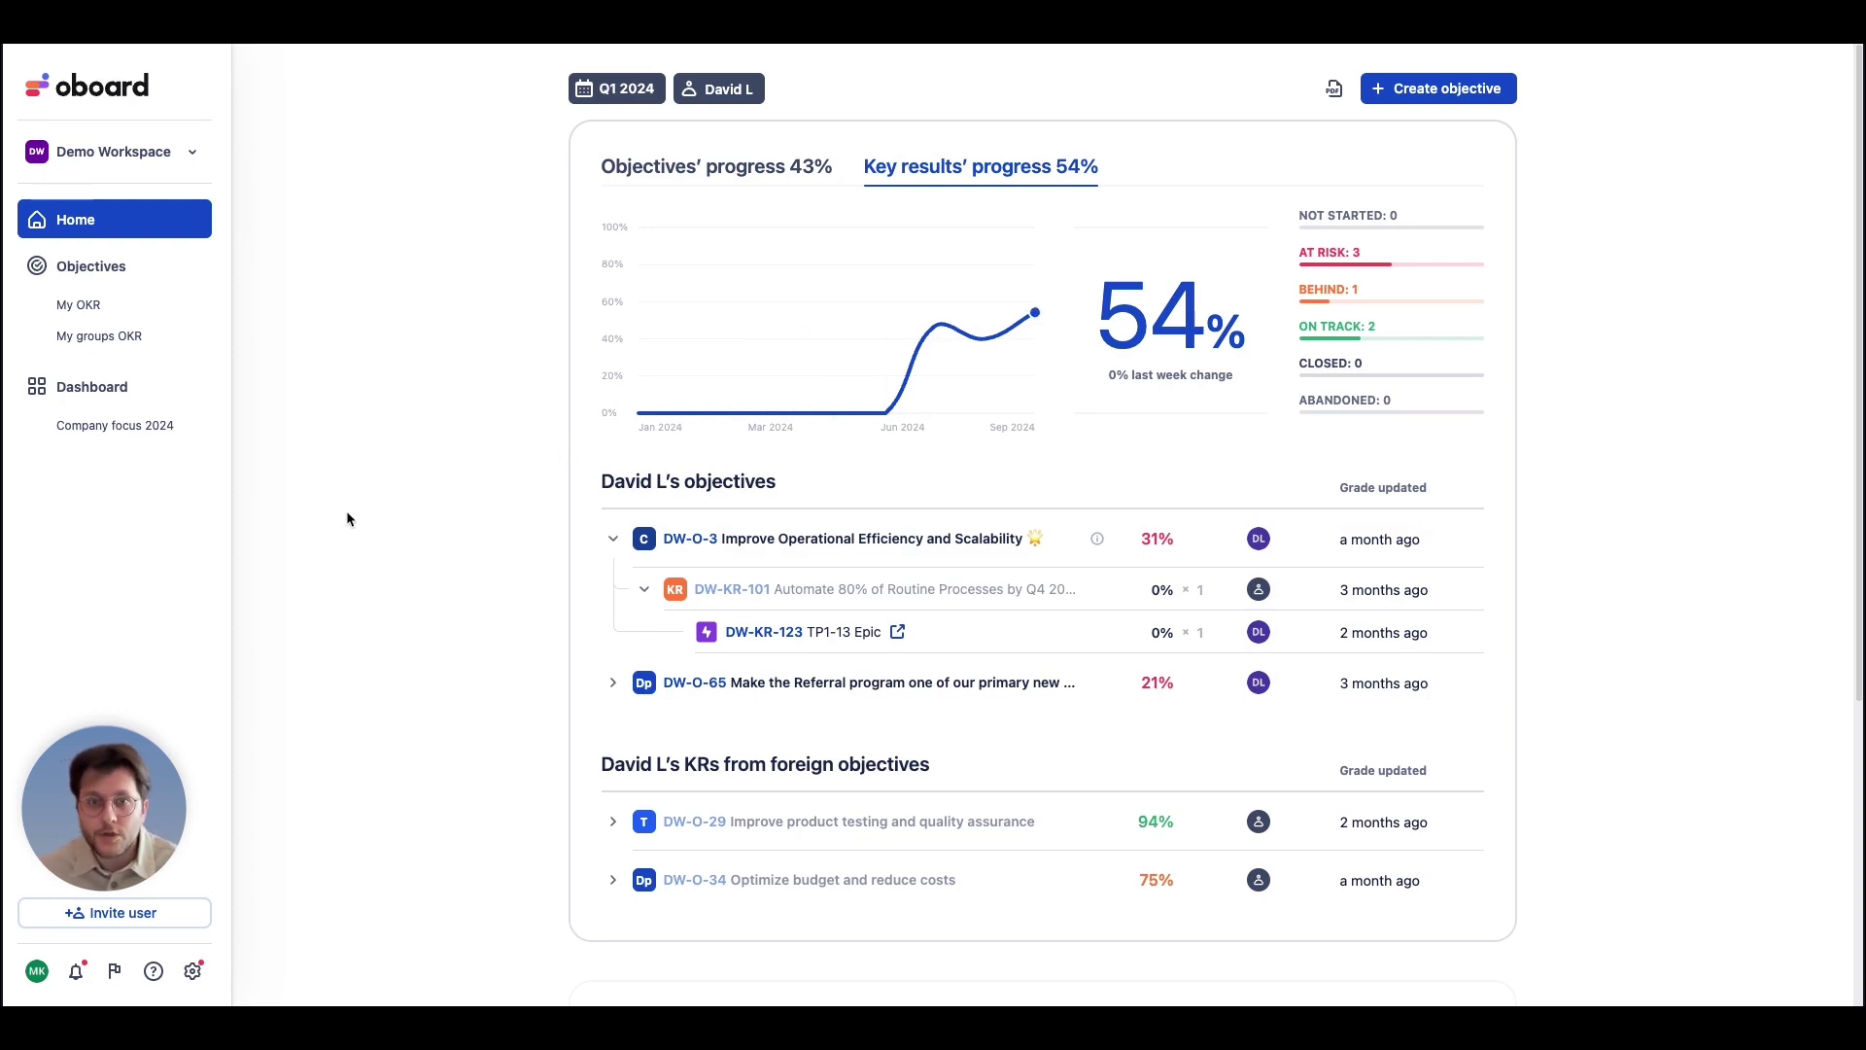
pyautogui.scroll(-5, 352, 517)
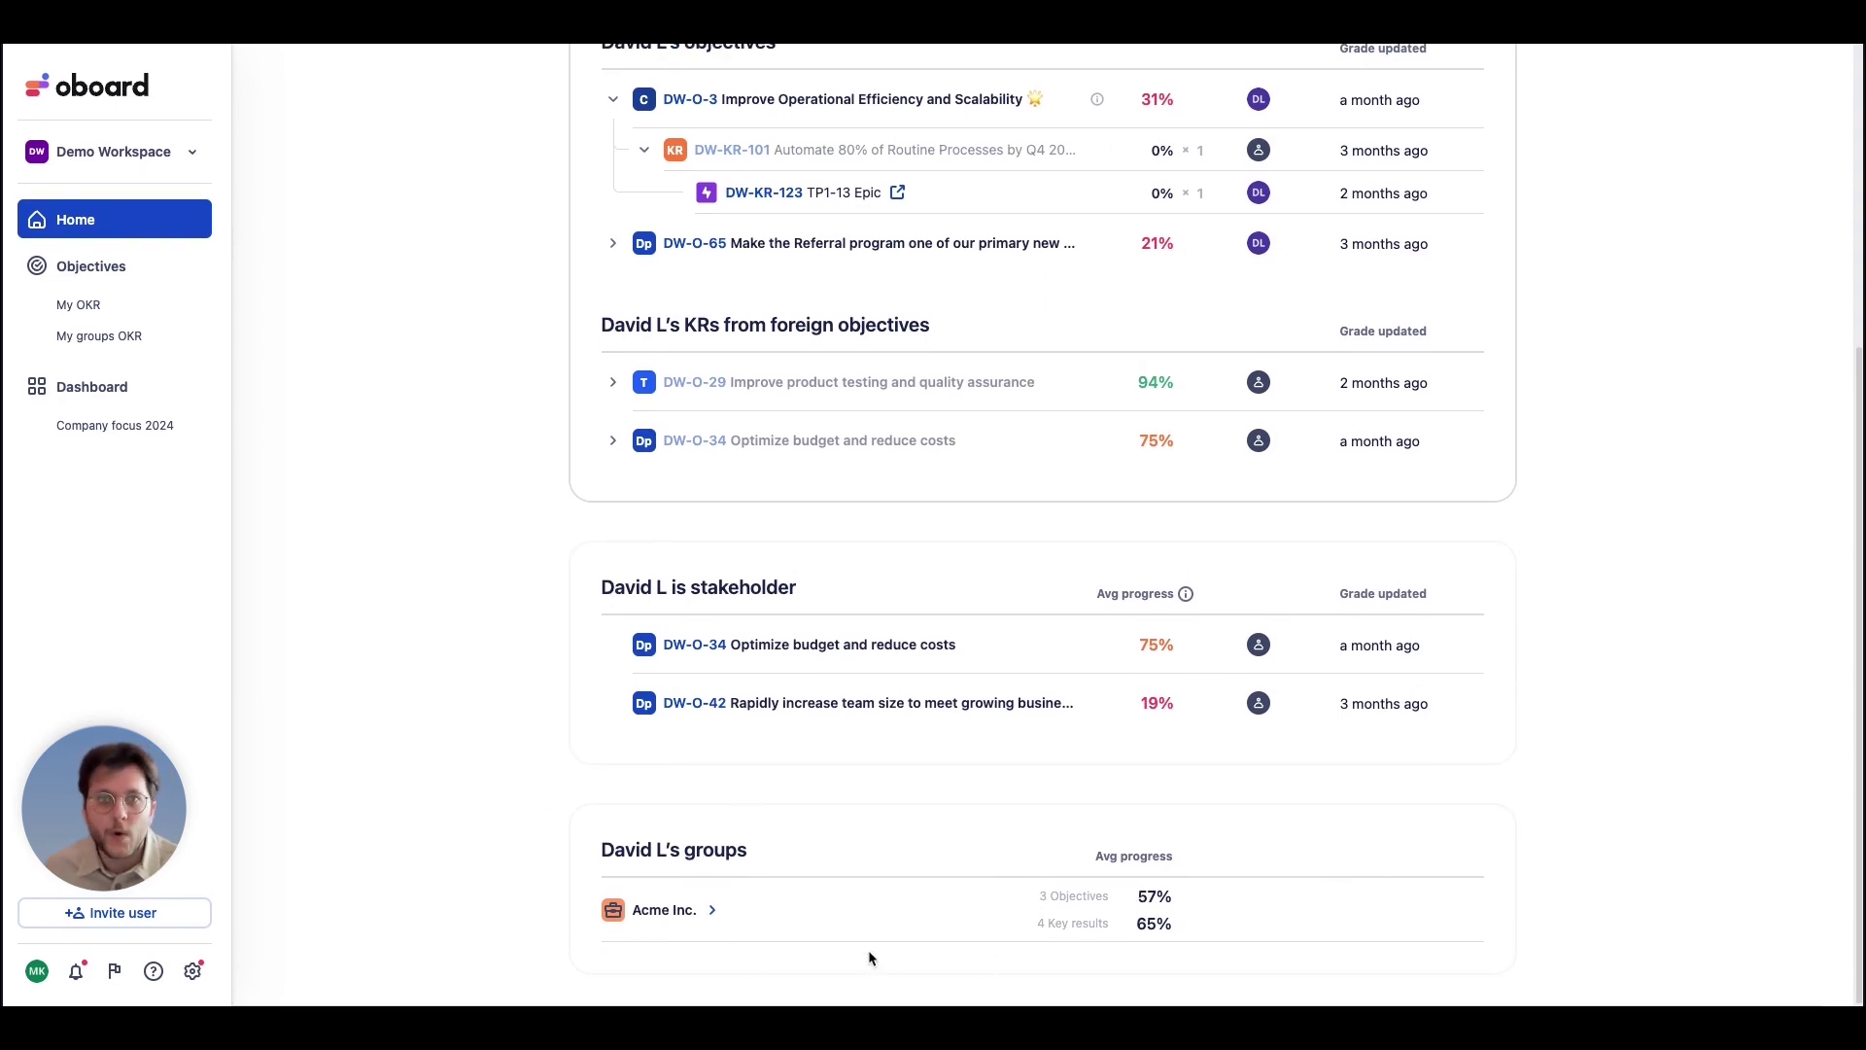
# - Open the Acme Inc. group overview, read DW-O-1's latest check-in, and browse its people and subgroups
pyautogui.click(710, 912)
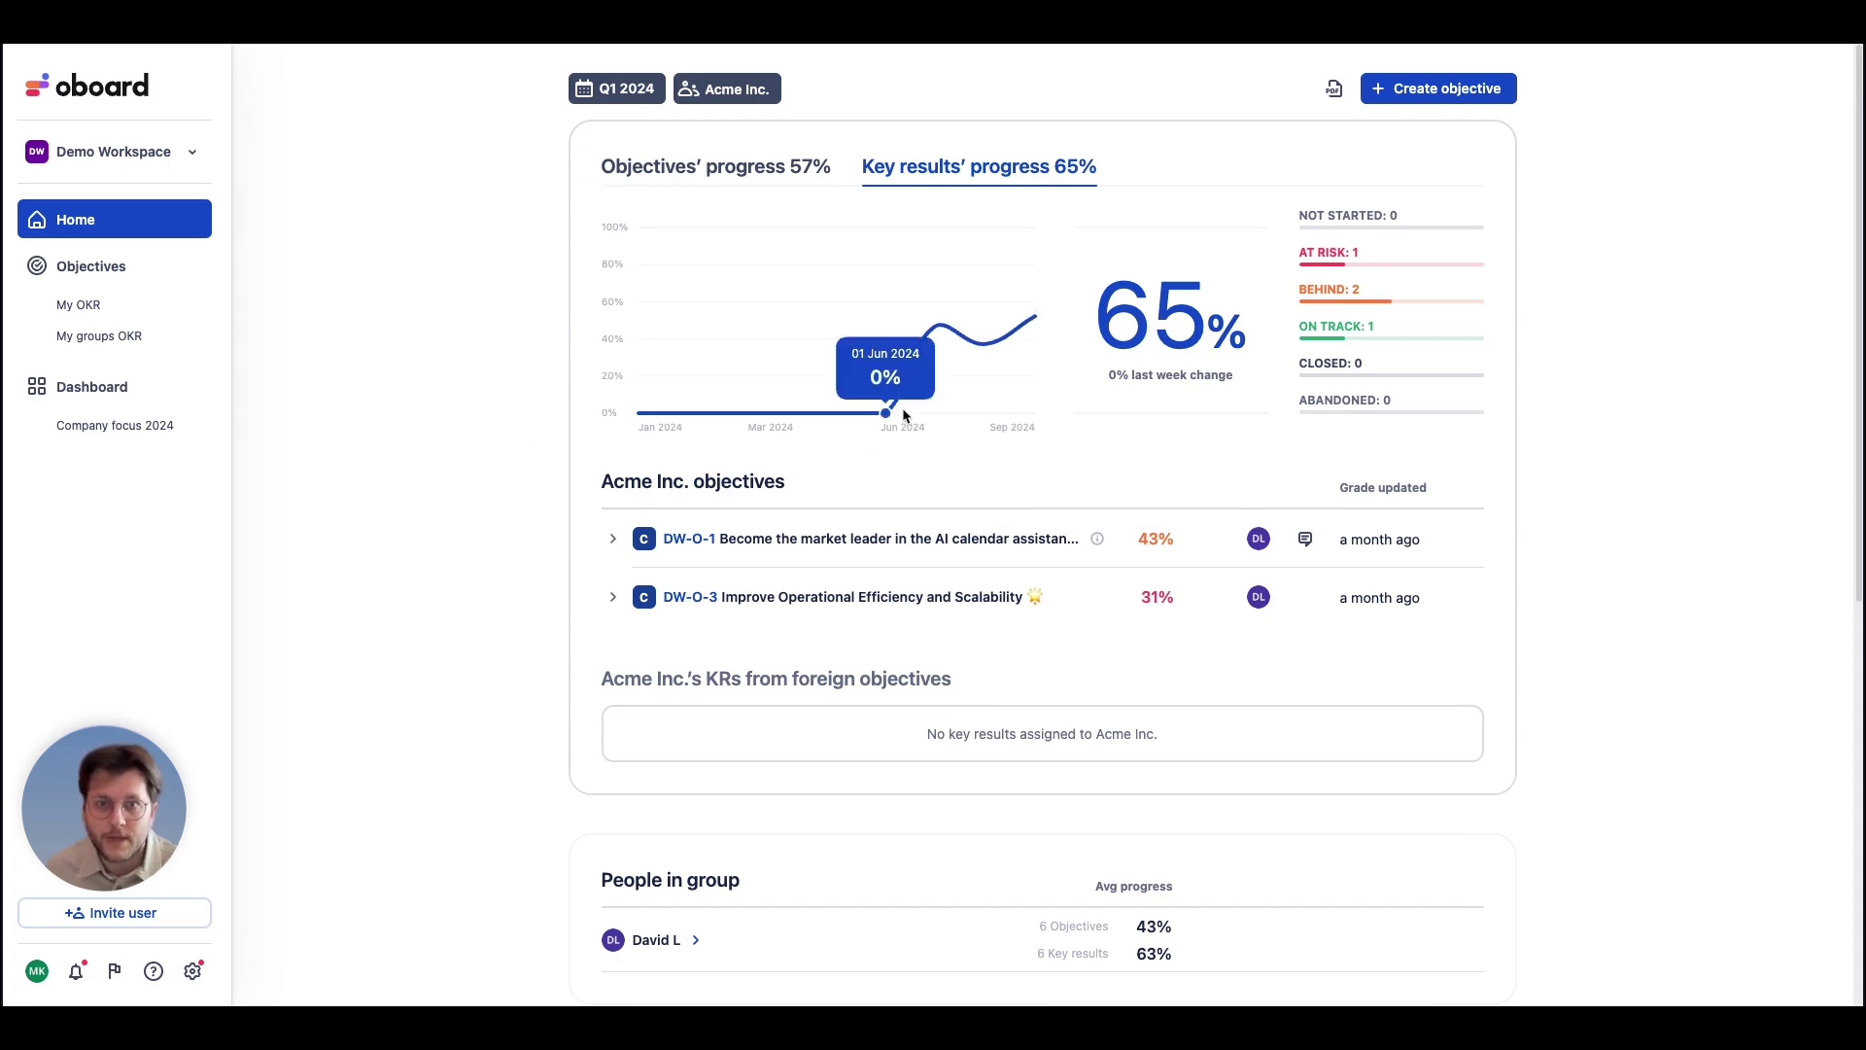
pyautogui.click(1312, 539)
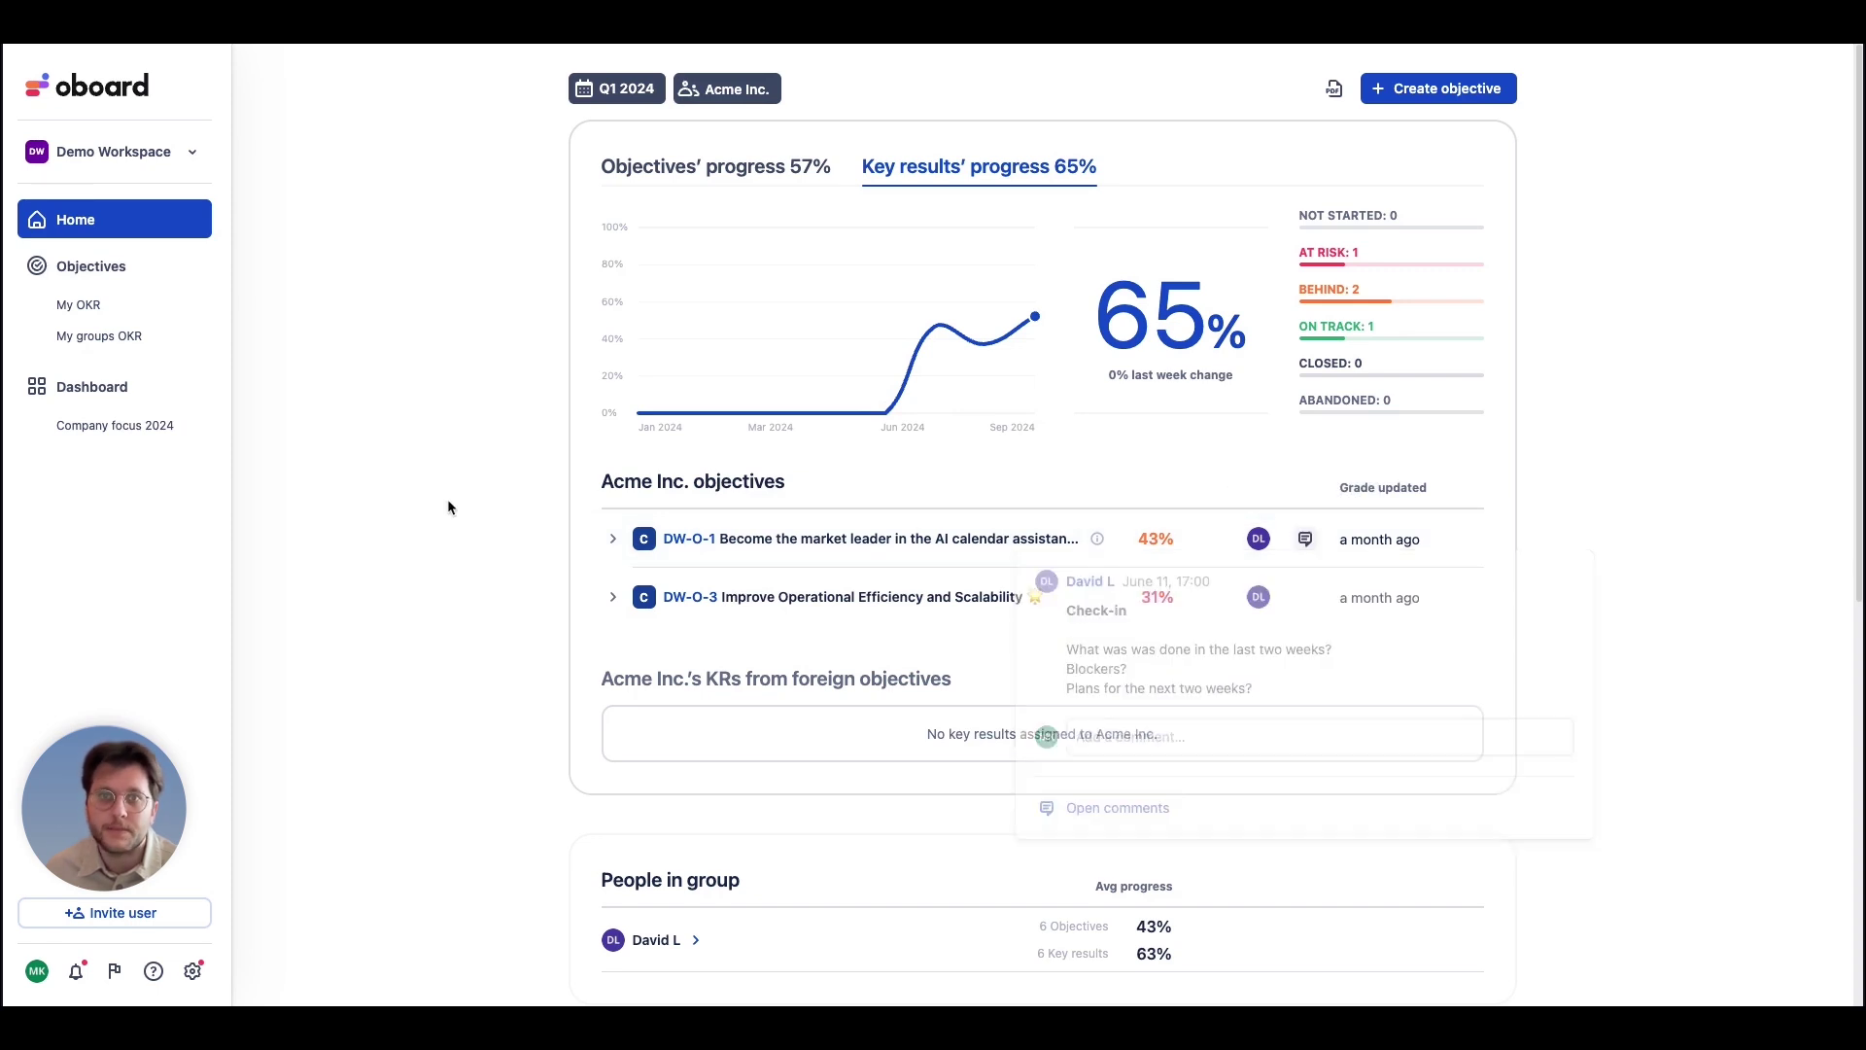
pyautogui.scroll(-5, 447, 499)
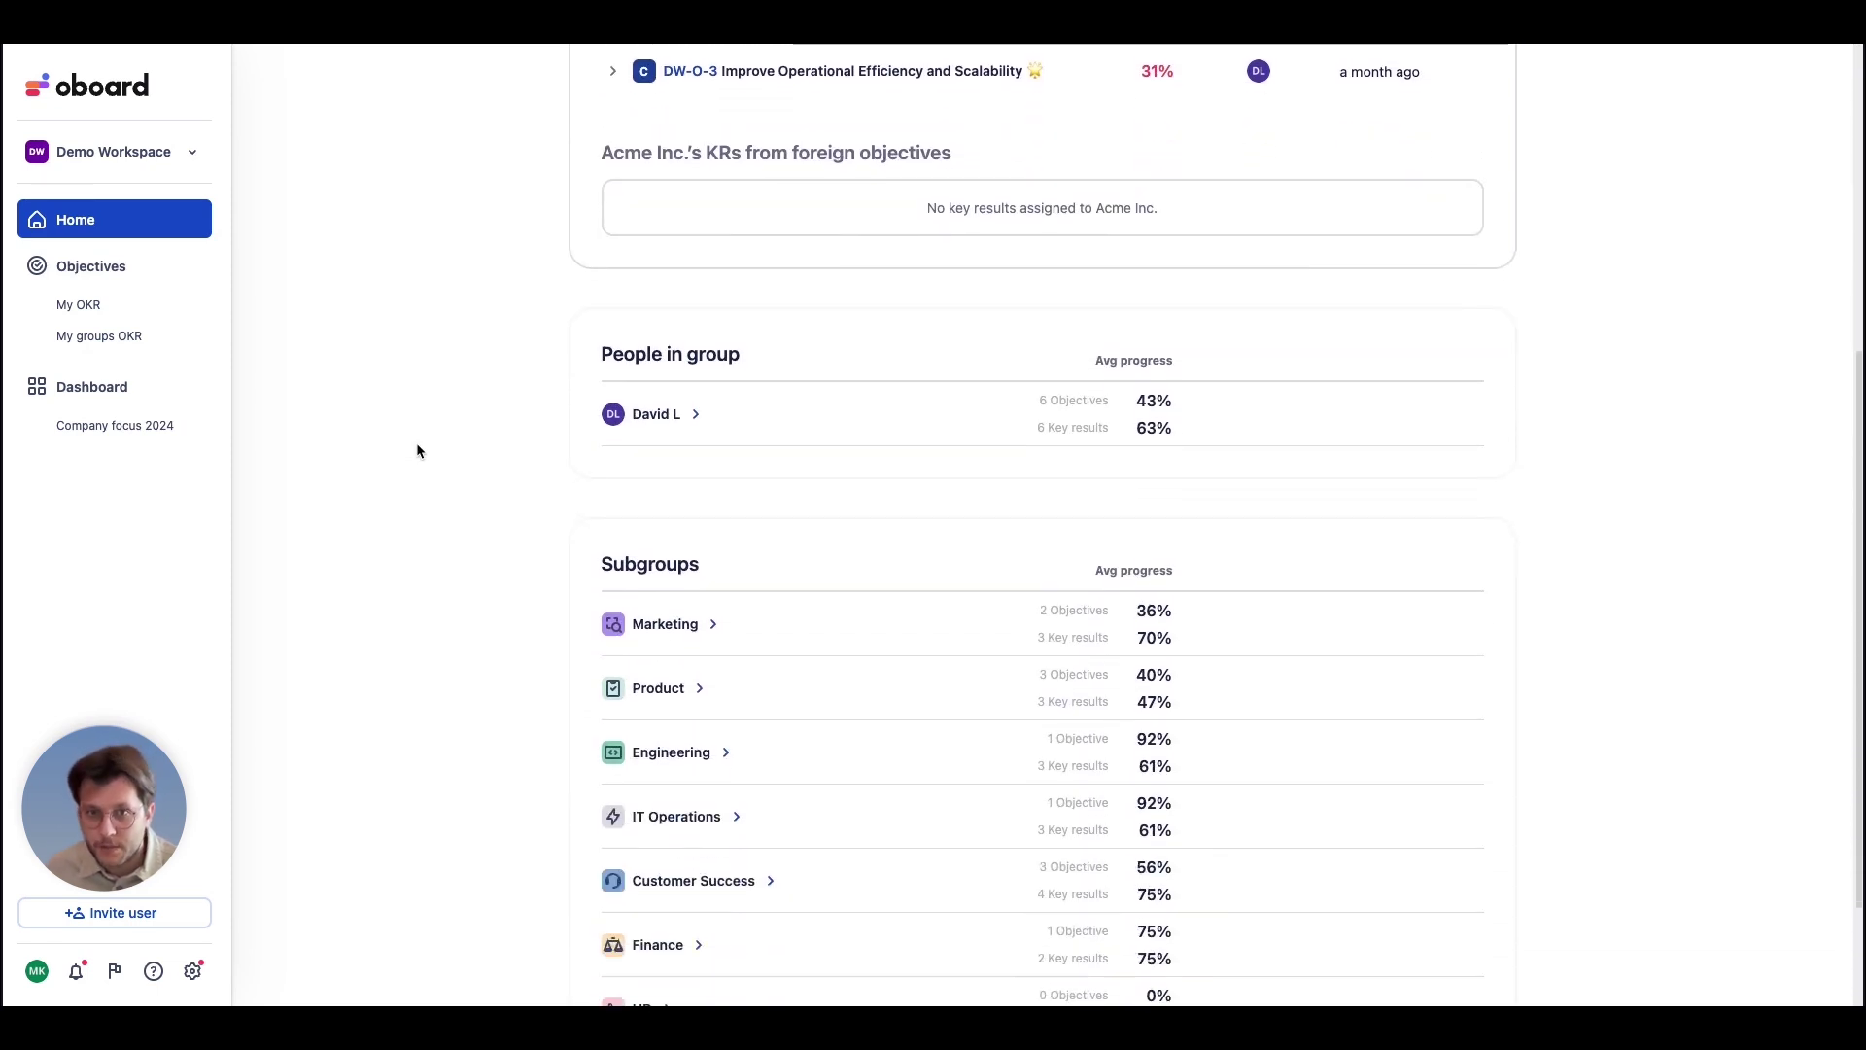
pyautogui.scroll(-2, 418, 450)
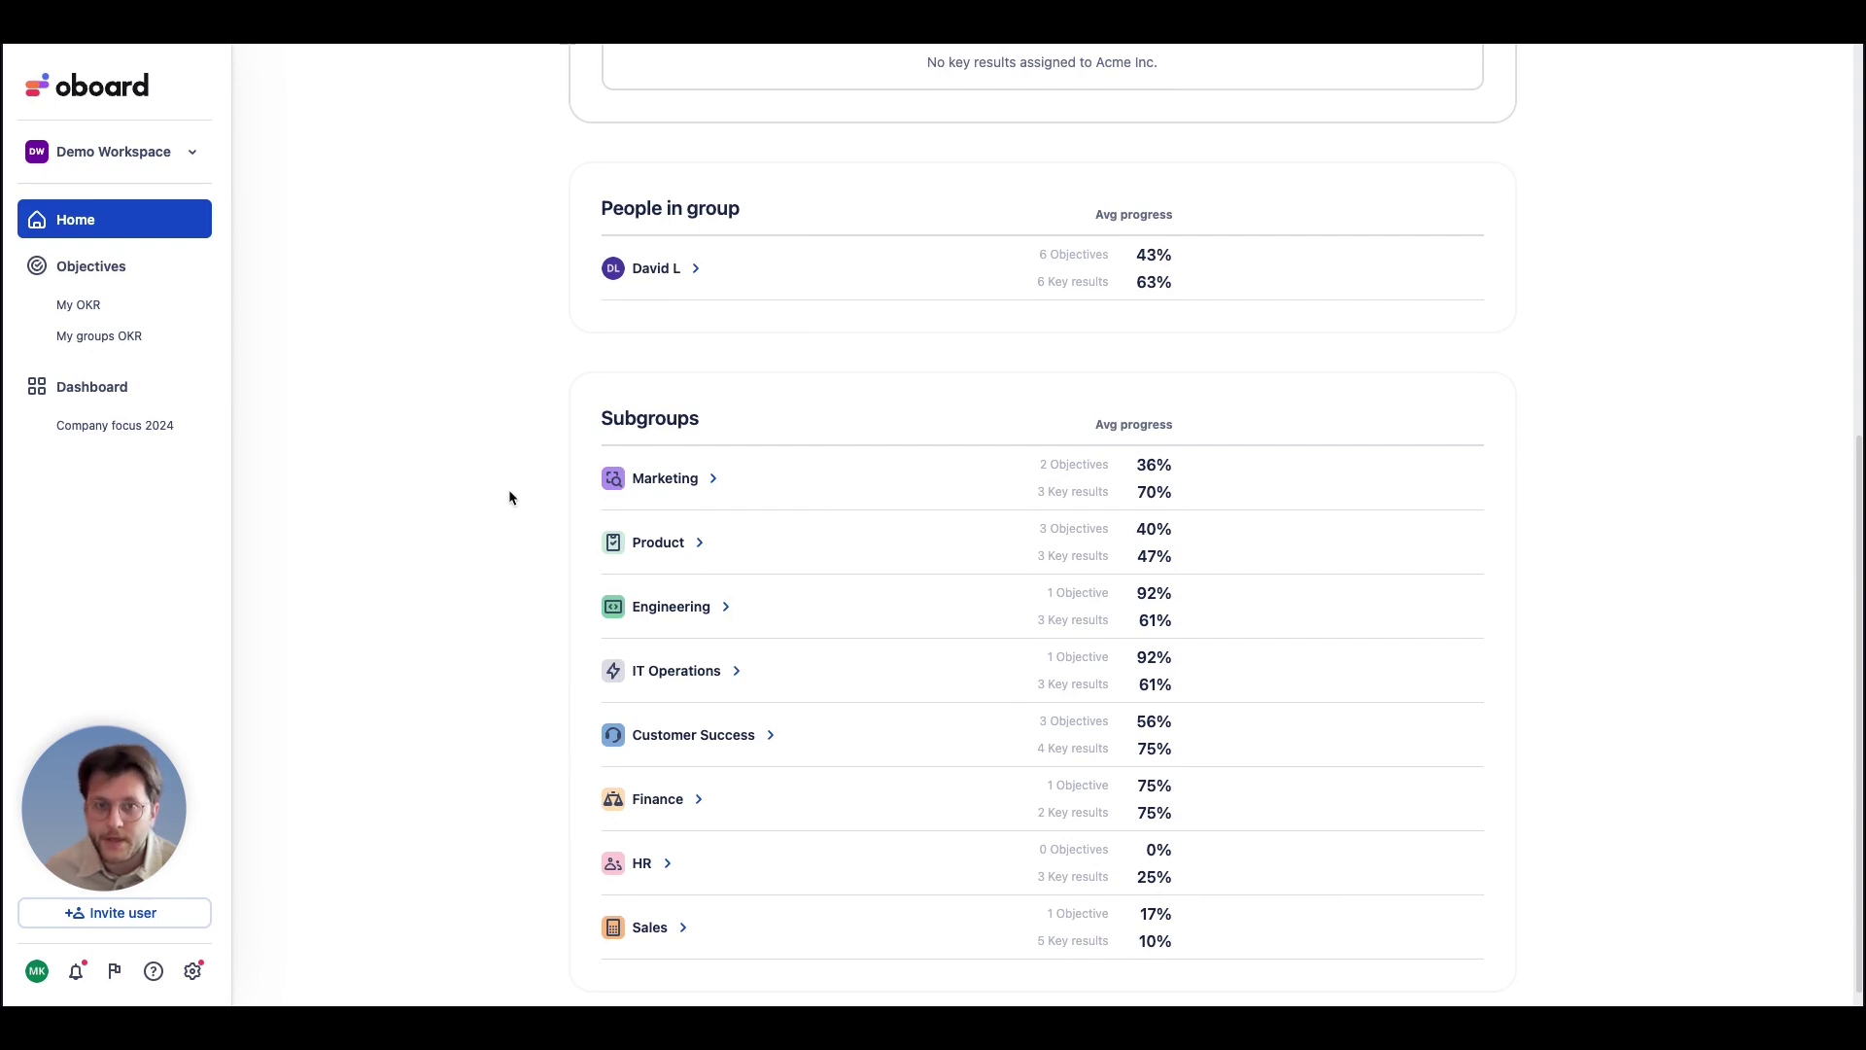
pyautogui.scroll(-1, 509, 498)
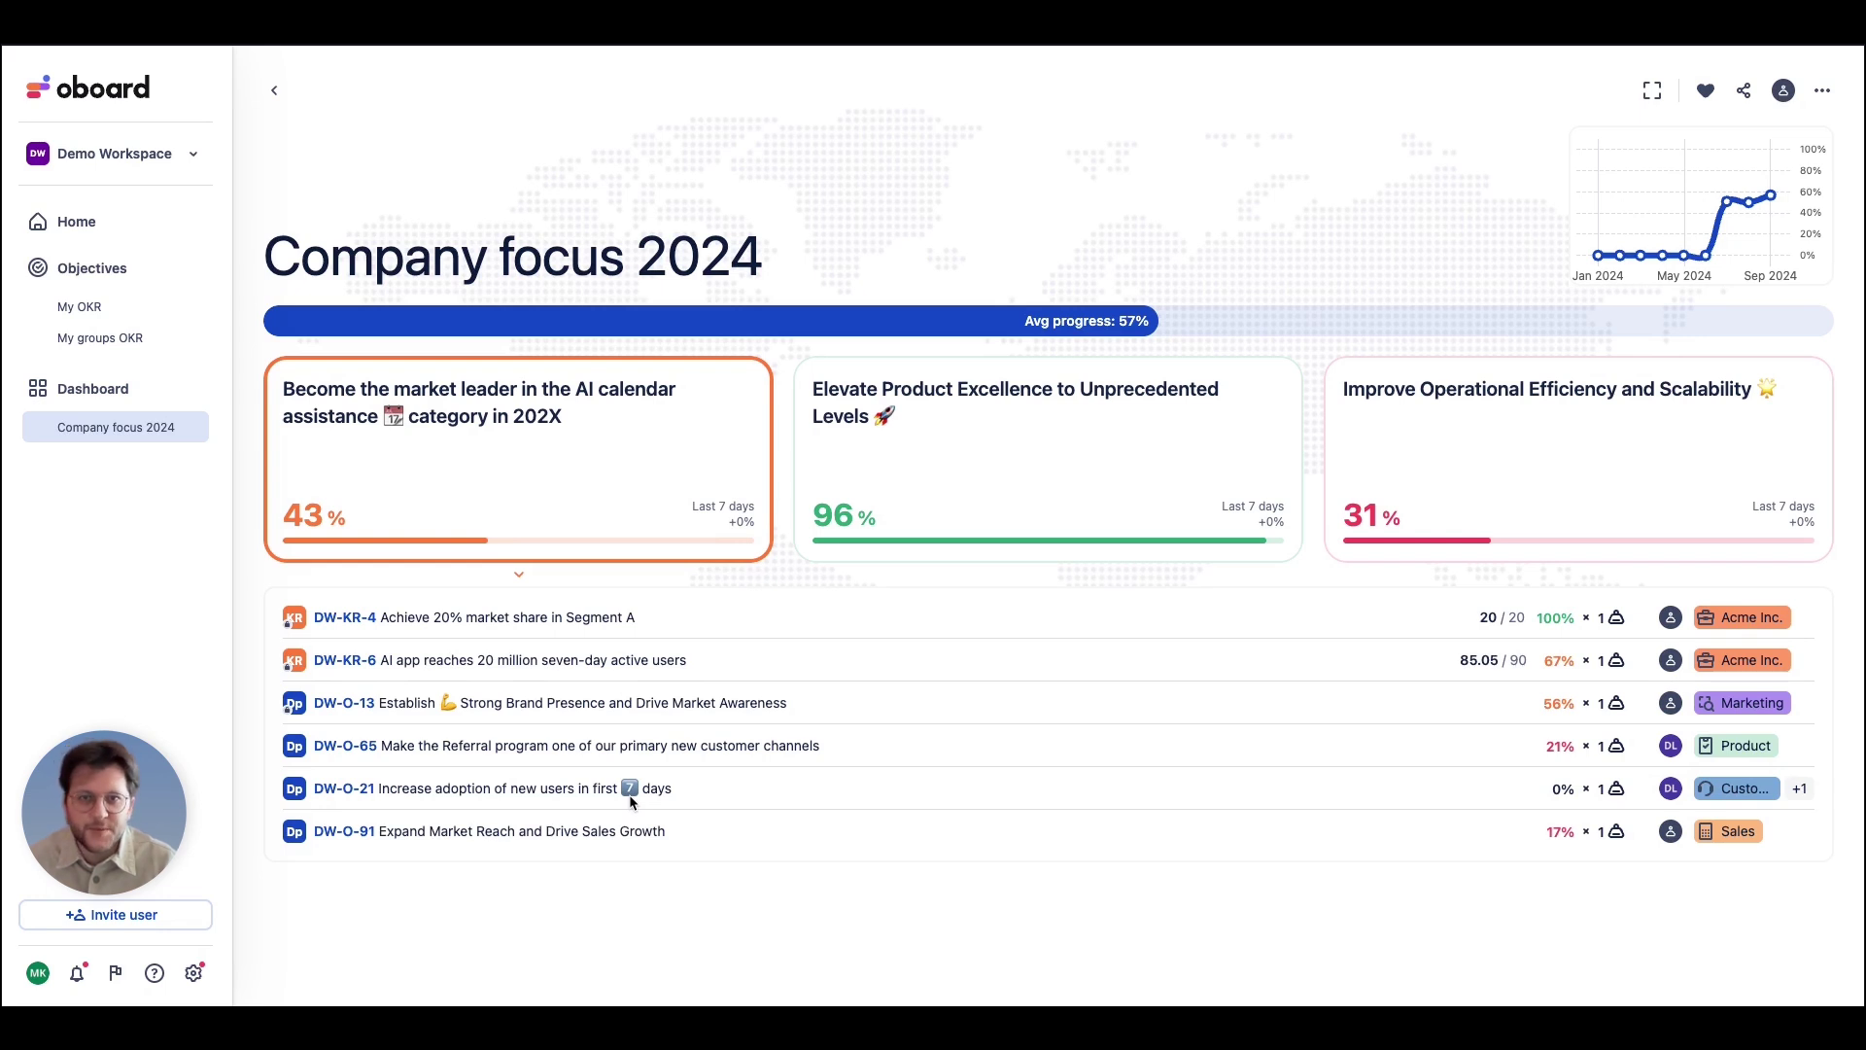
pyautogui.click(919, 458)
pyautogui.click(1419, 481)
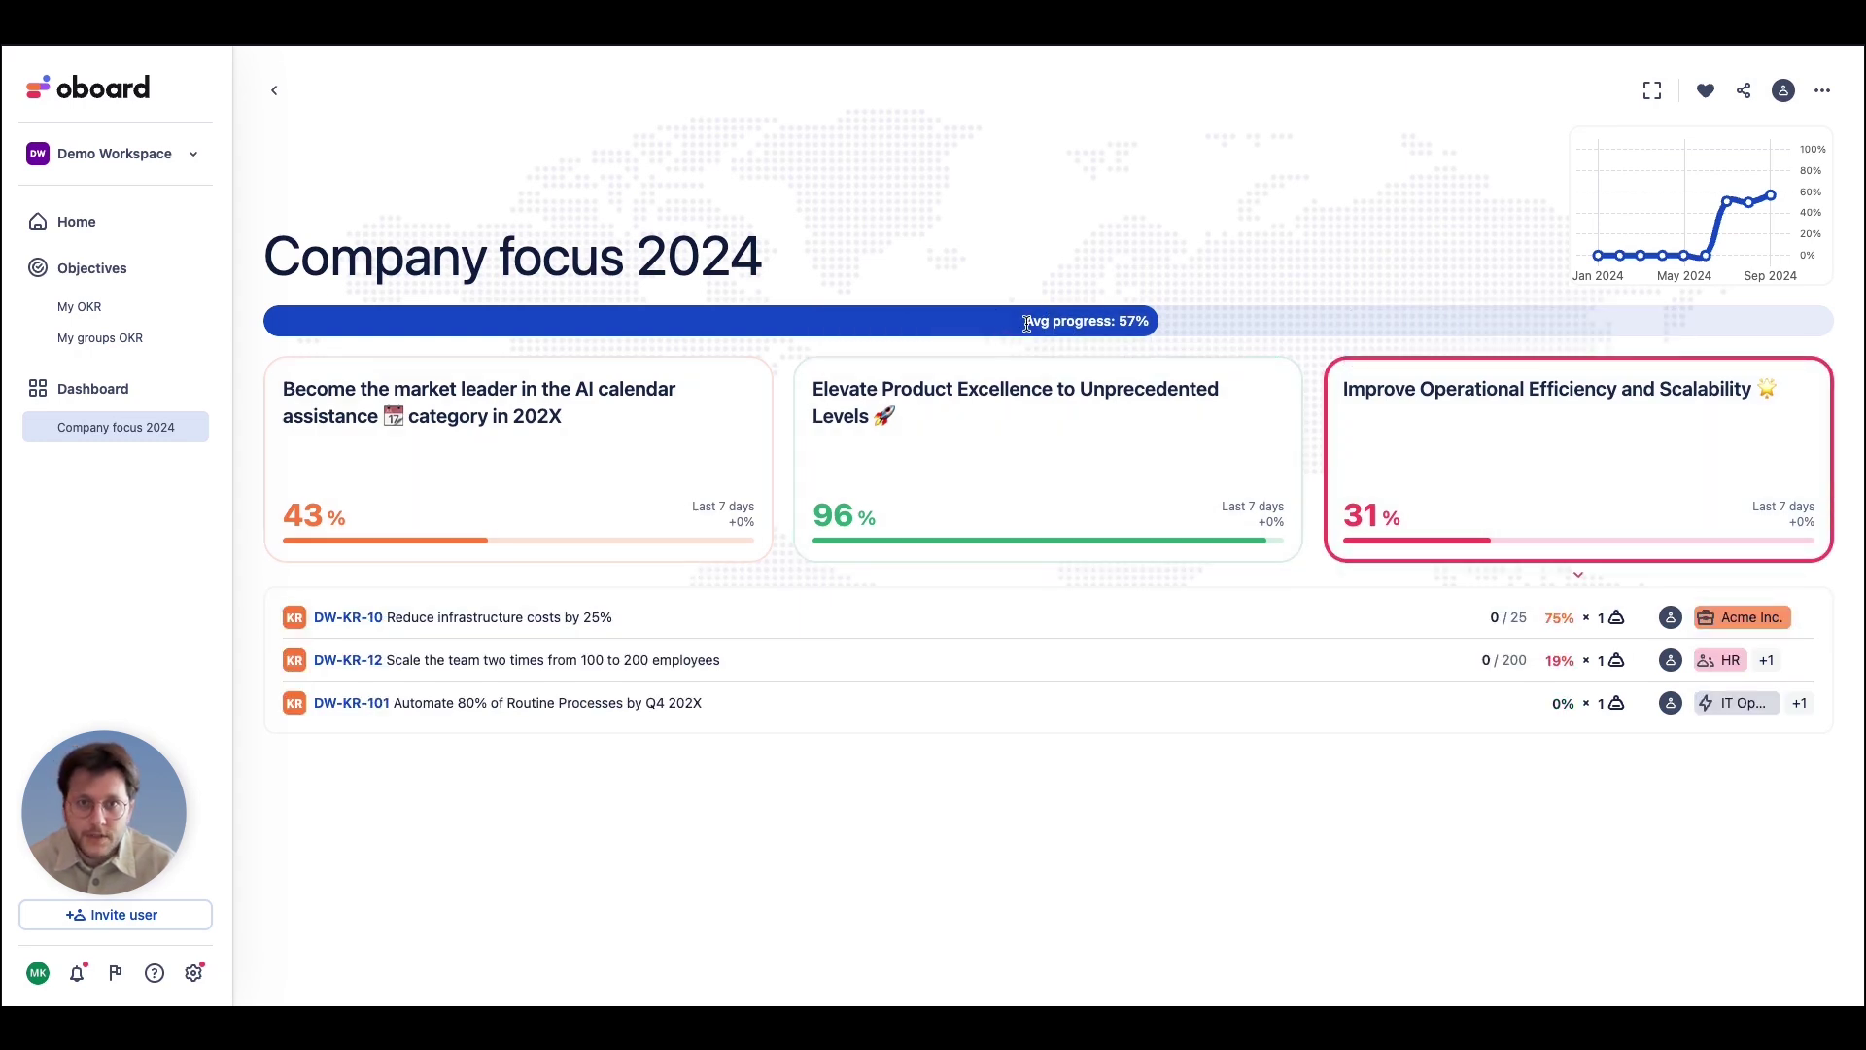
pyautogui.click(1704, 283)
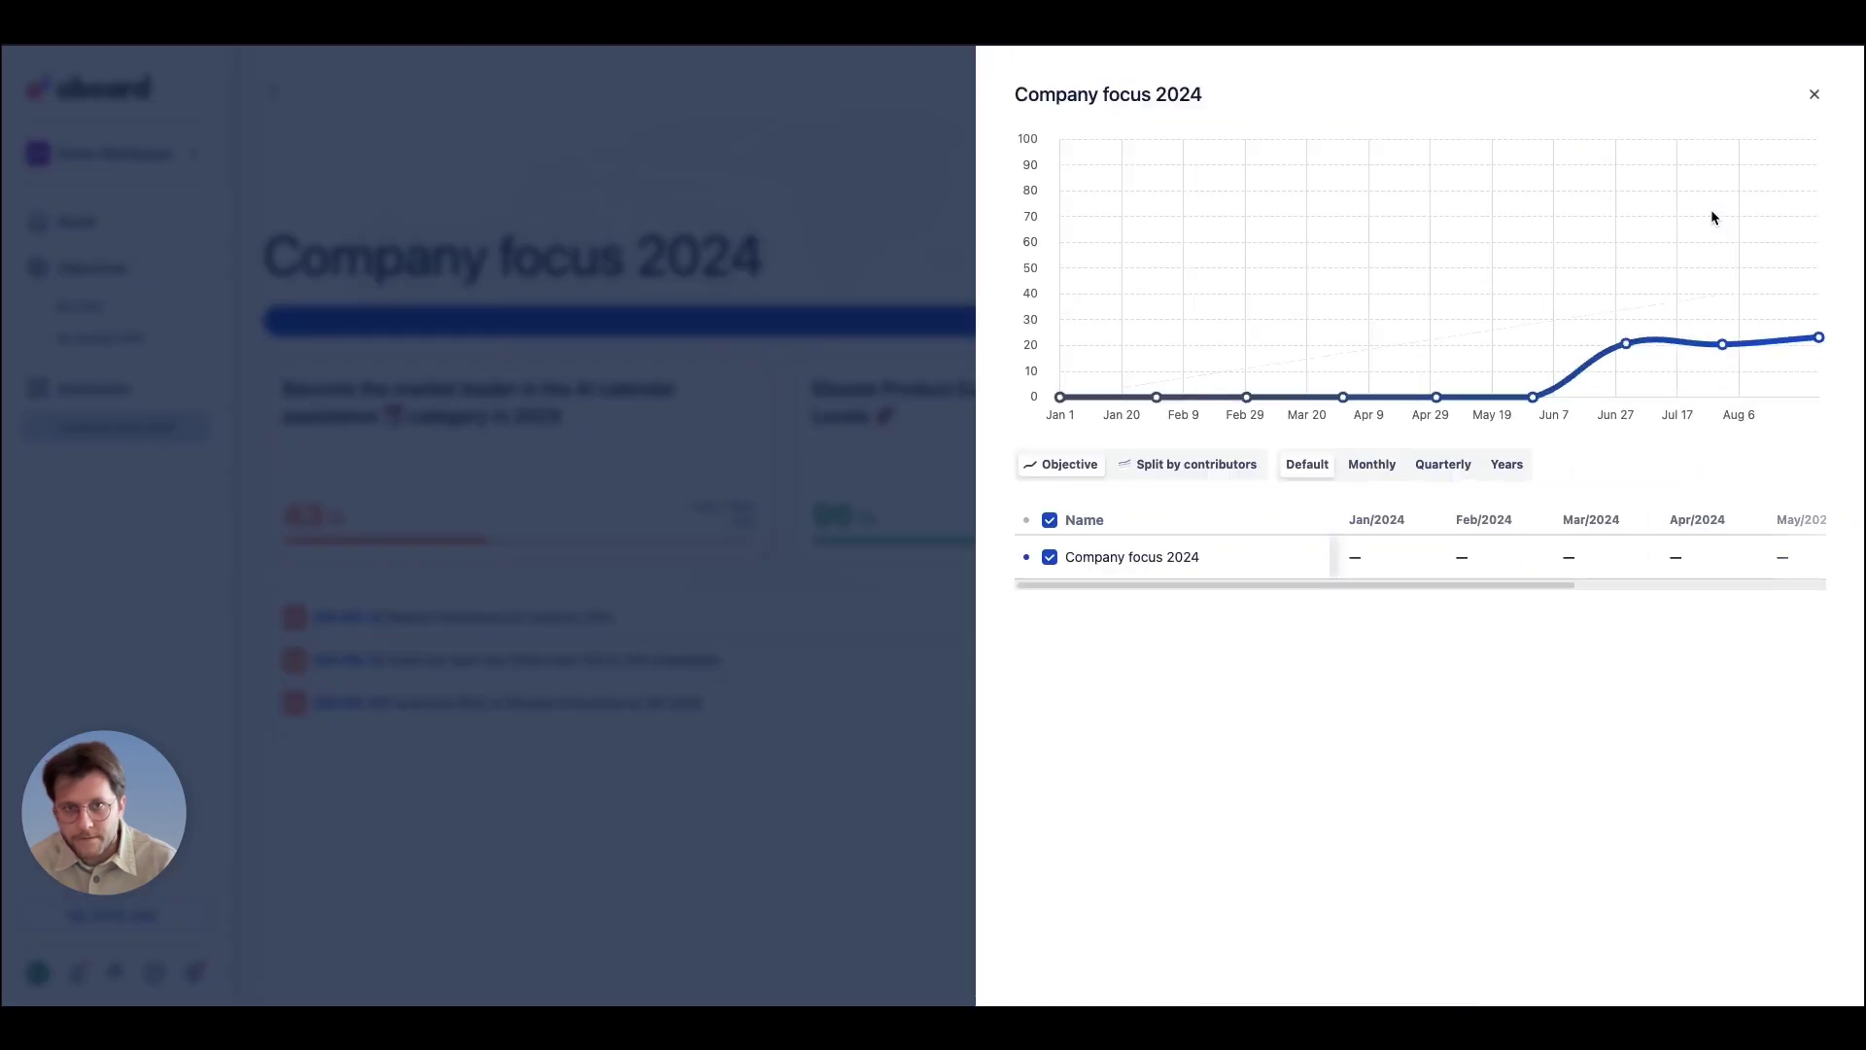
pyautogui.click(615, 876)
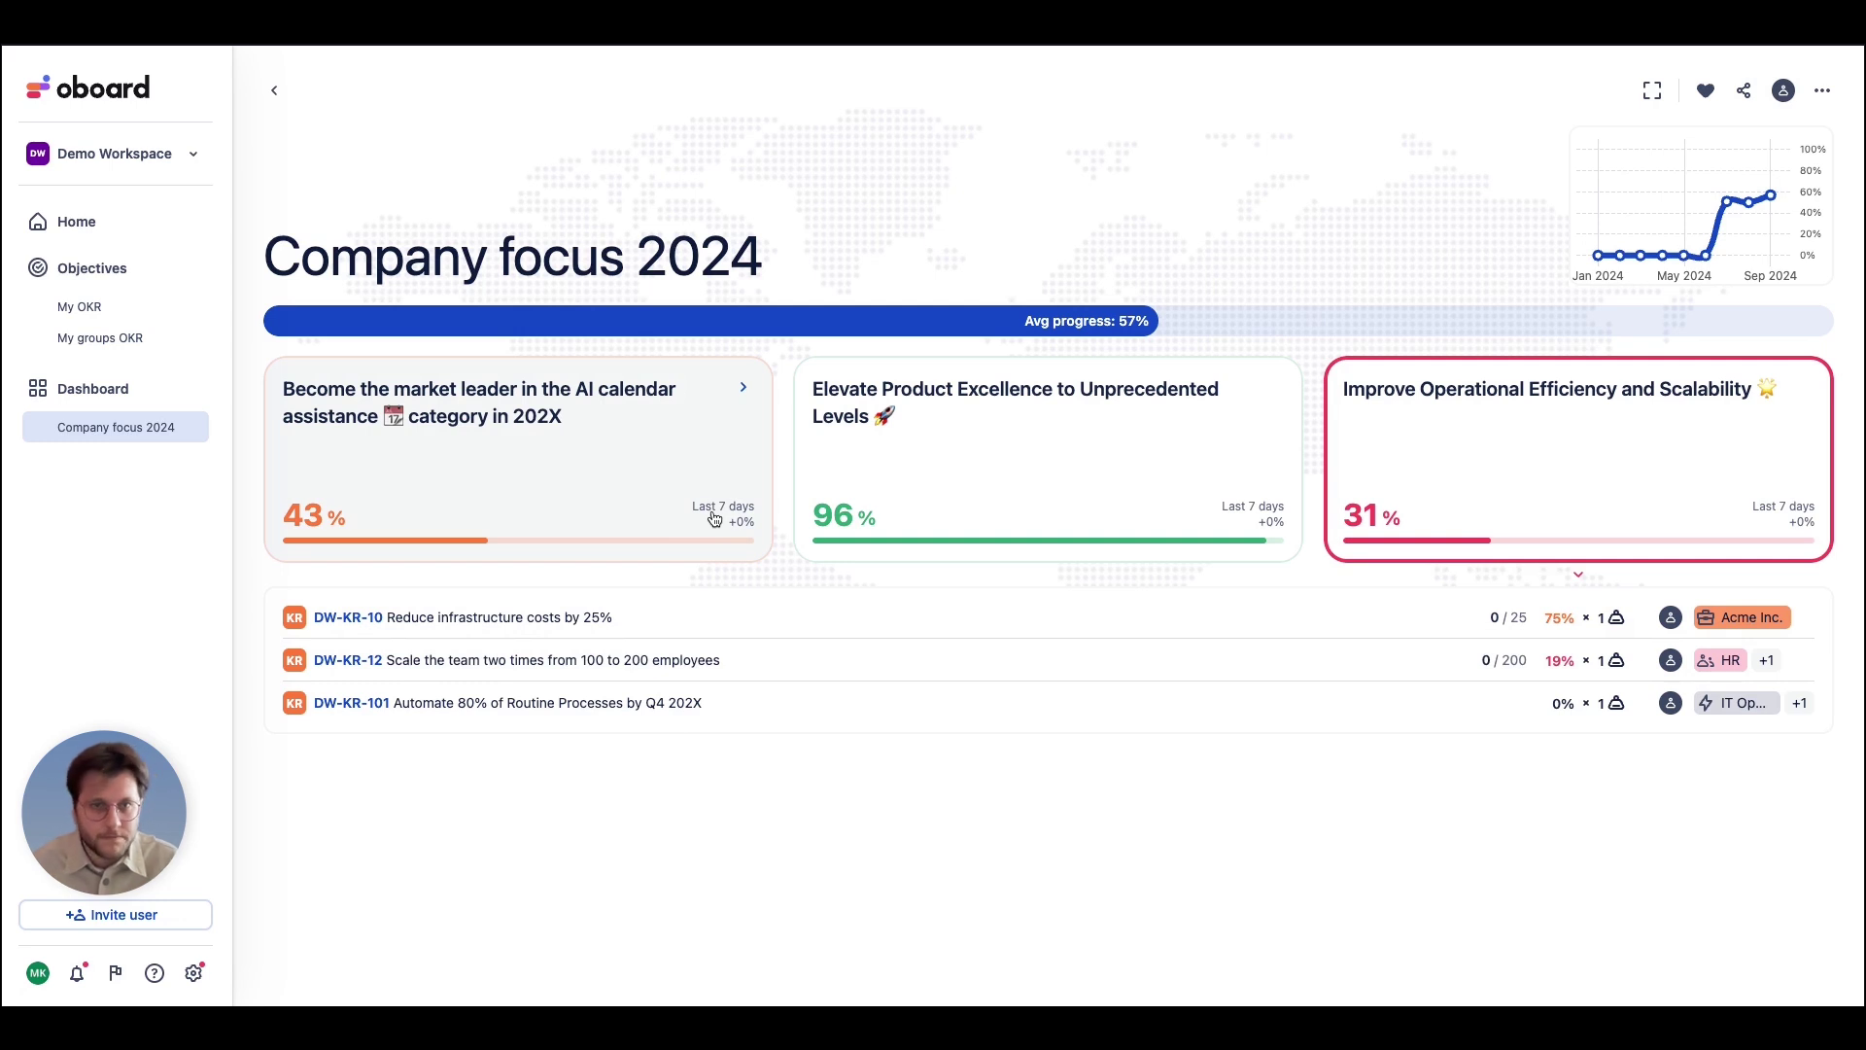
pyautogui.click(1743, 91)
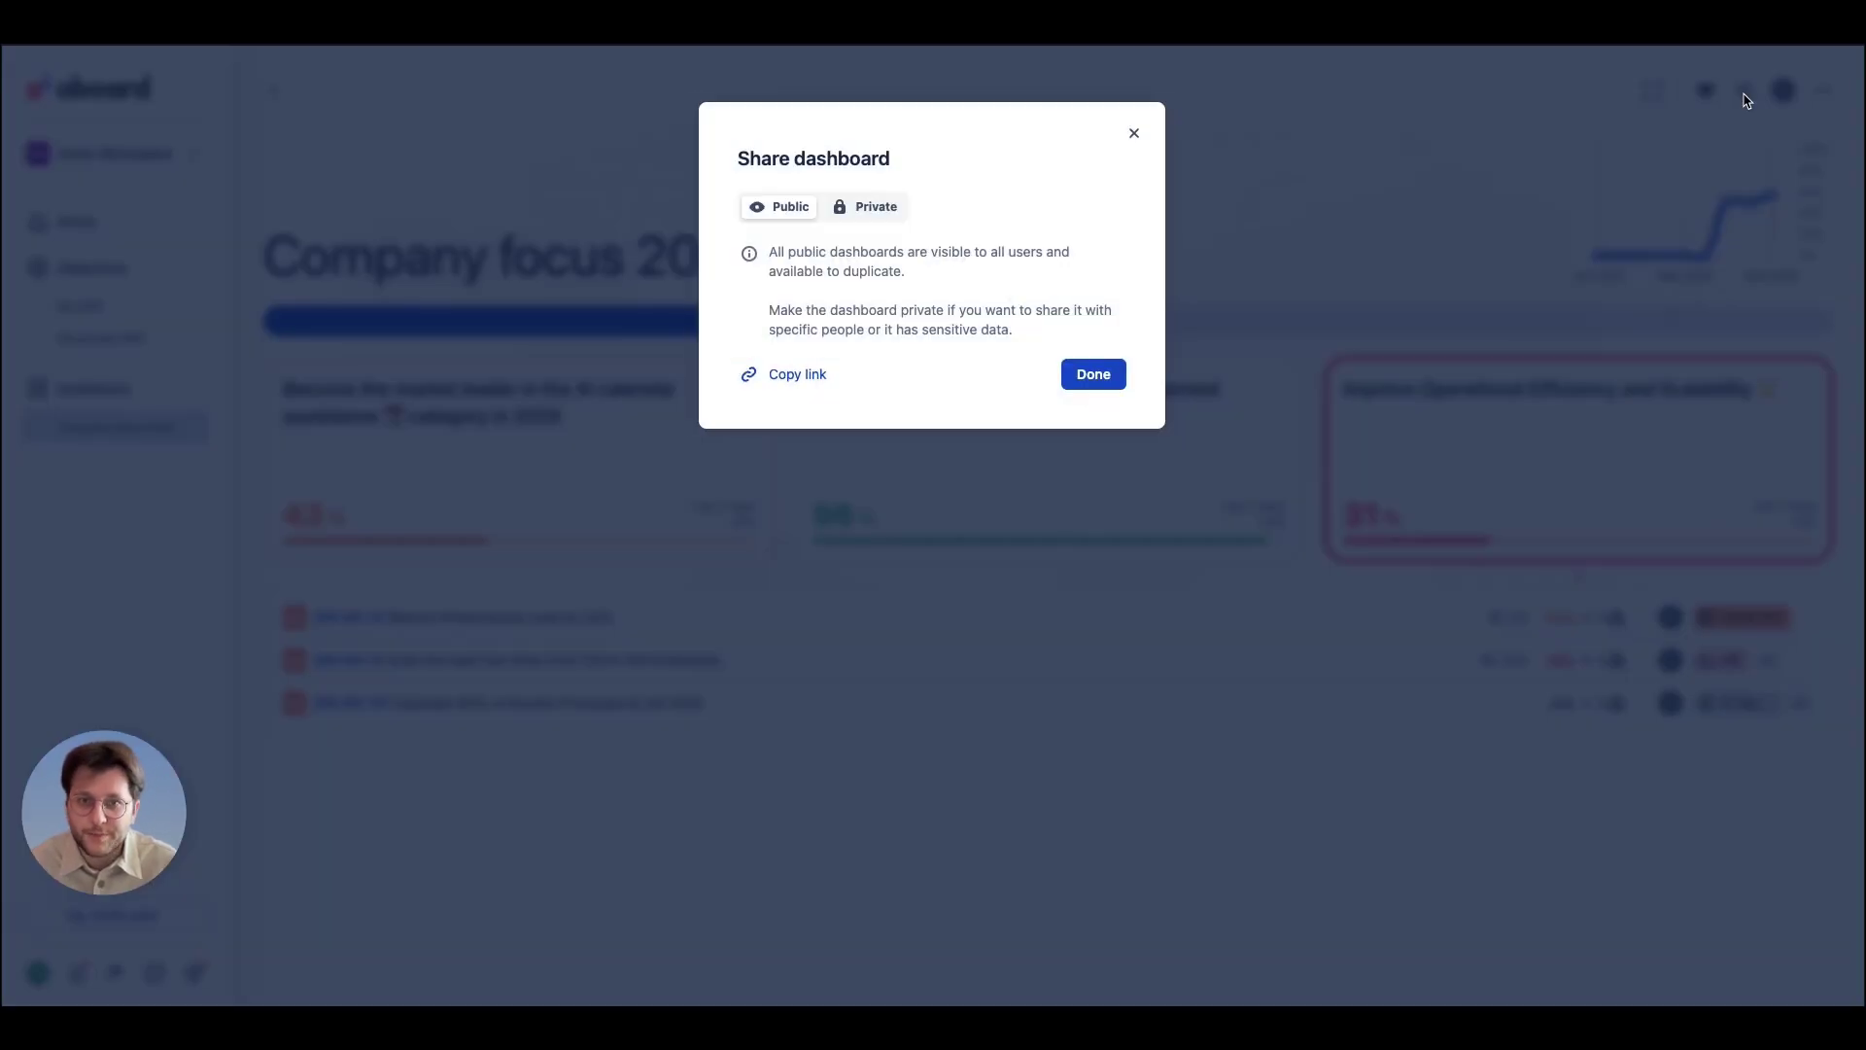
pyautogui.click(1746, 100)
pyautogui.click(1822, 90)
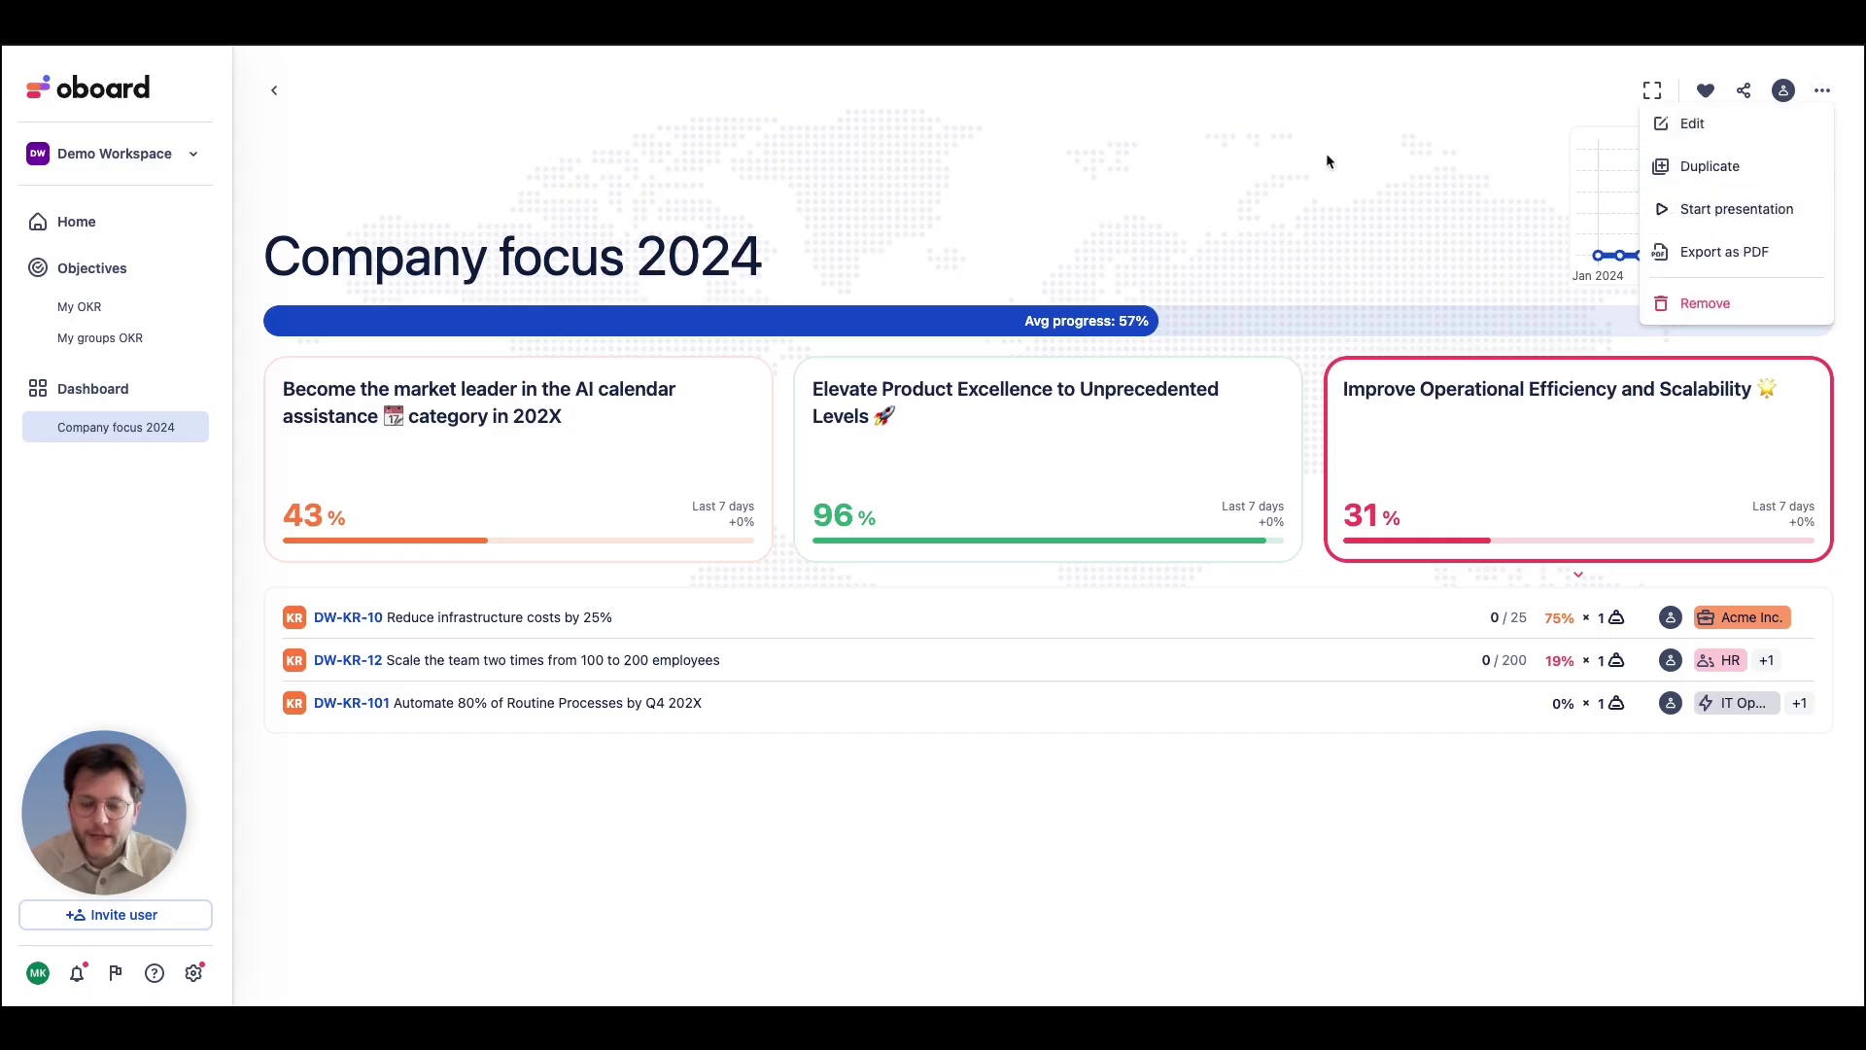
pyautogui.click(1273, 158)
pyautogui.click(274, 90)
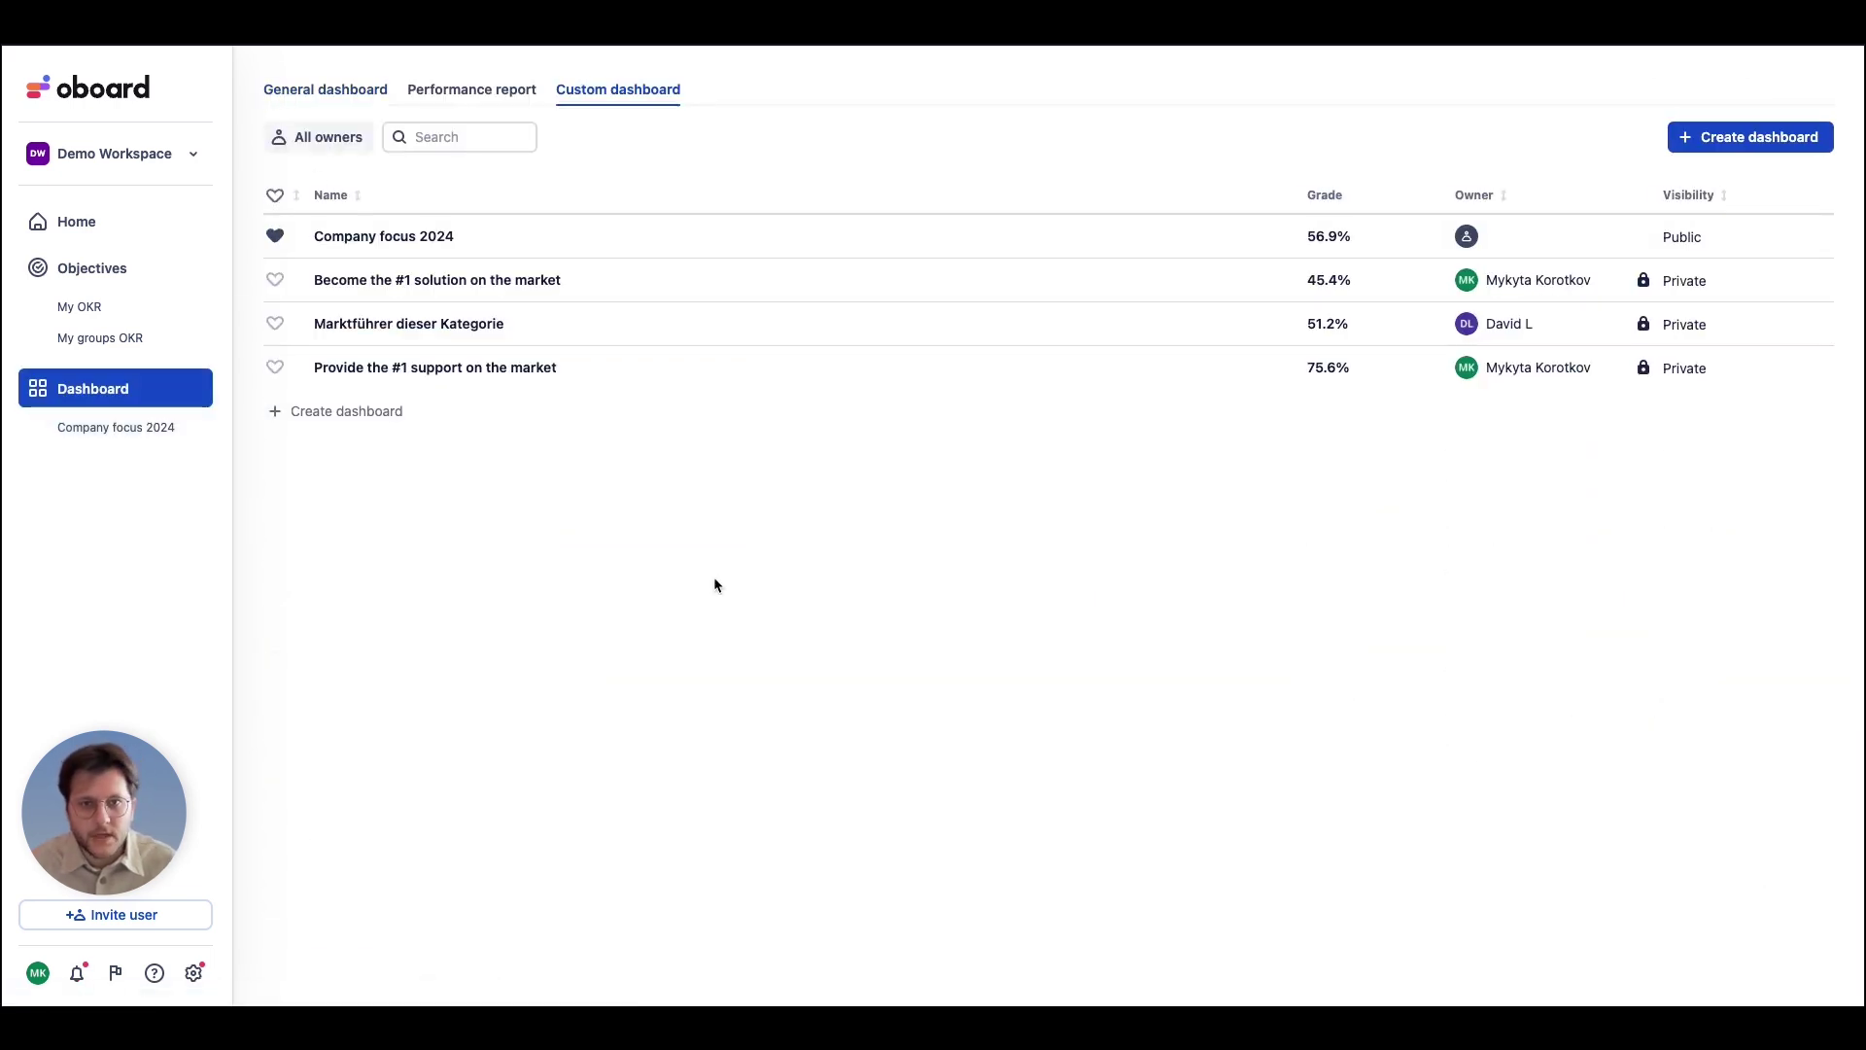
pyautogui.click(277, 243)
pyautogui.click(277, 243)
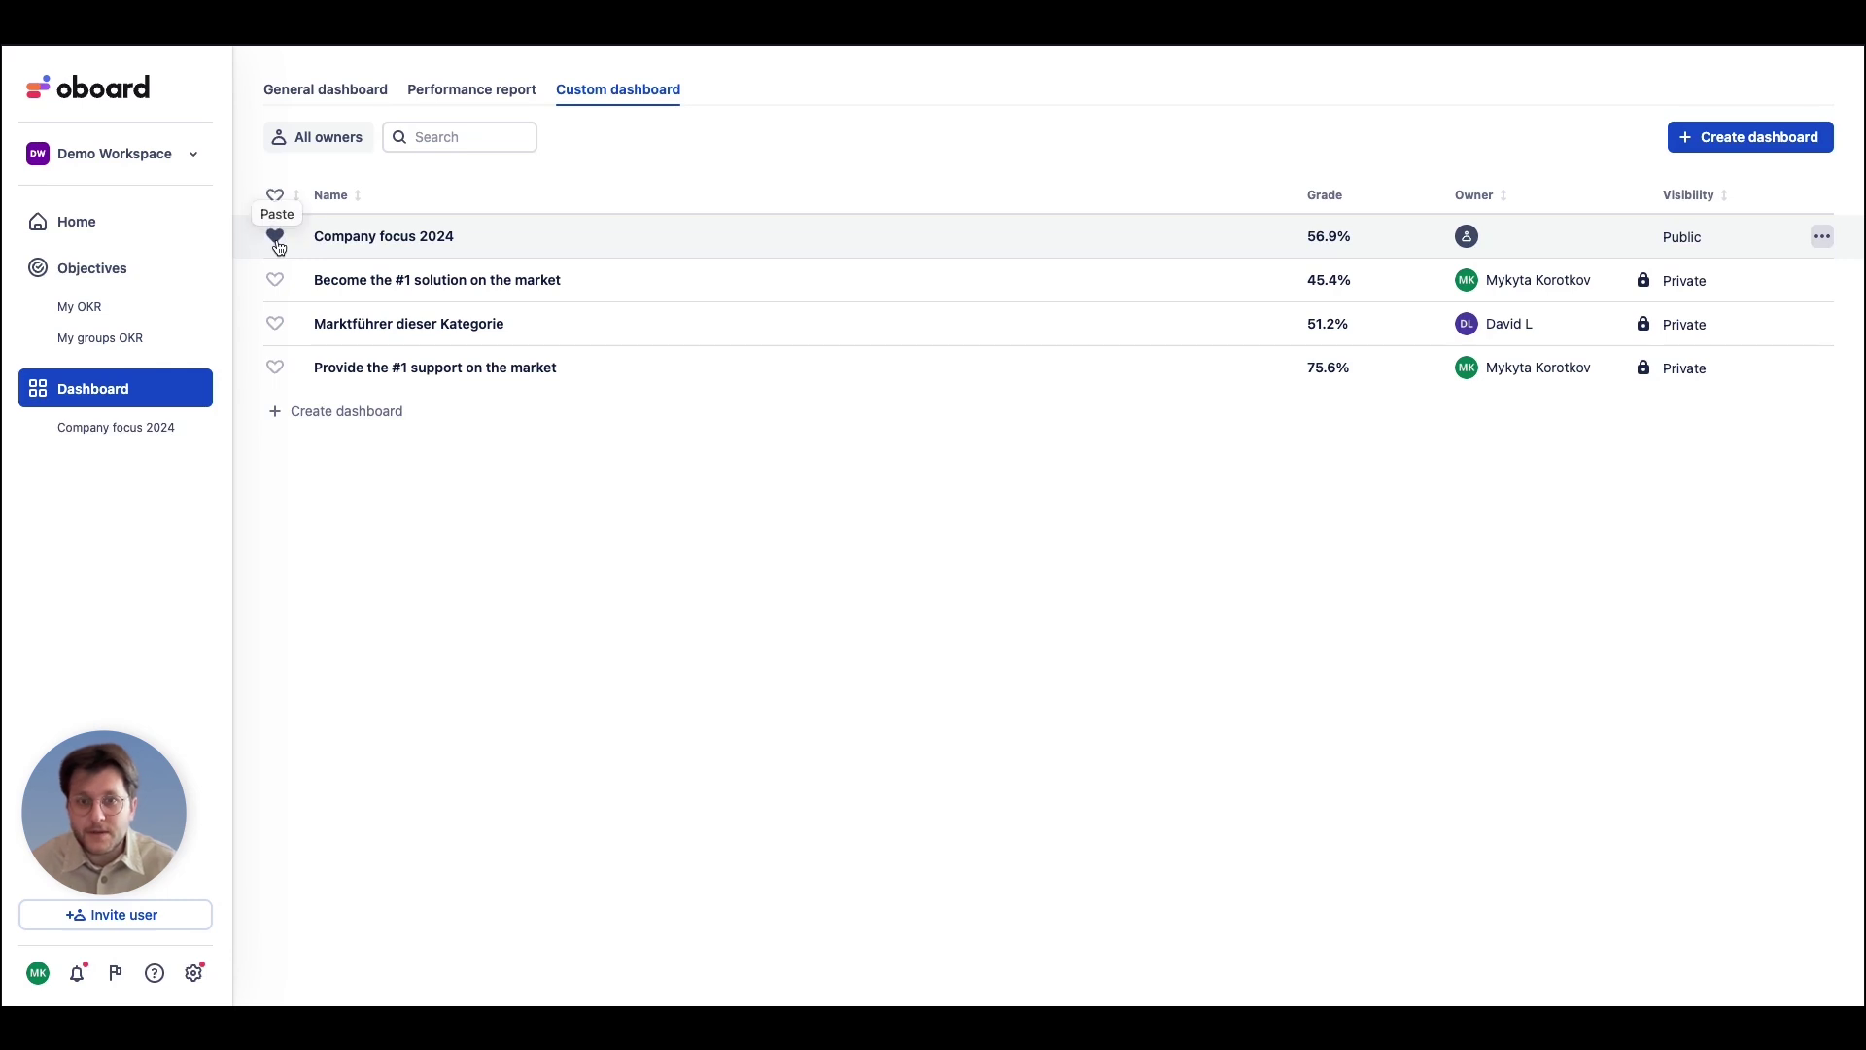
pyautogui.click(94, 430)
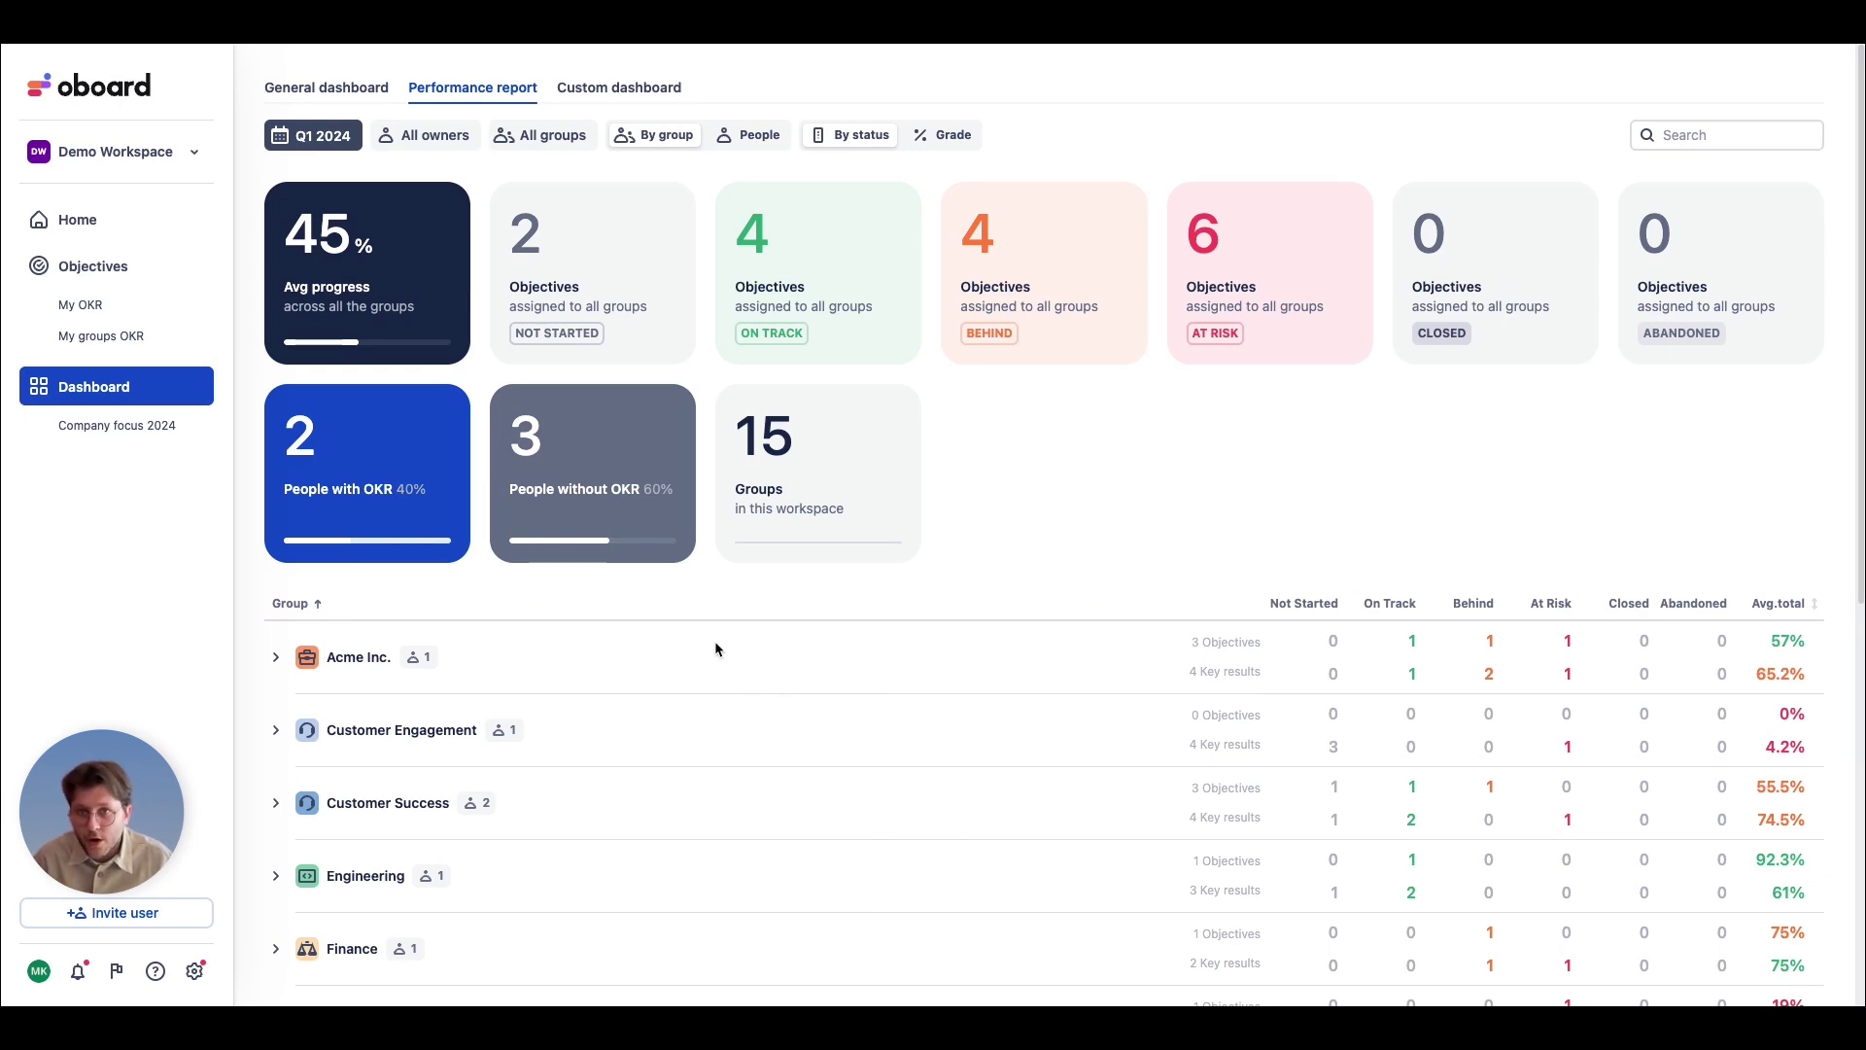
# - Expand the Acme Inc. row in the performance report to see its per-person breakdown
pyautogui.scroll(-3, 750, 643)
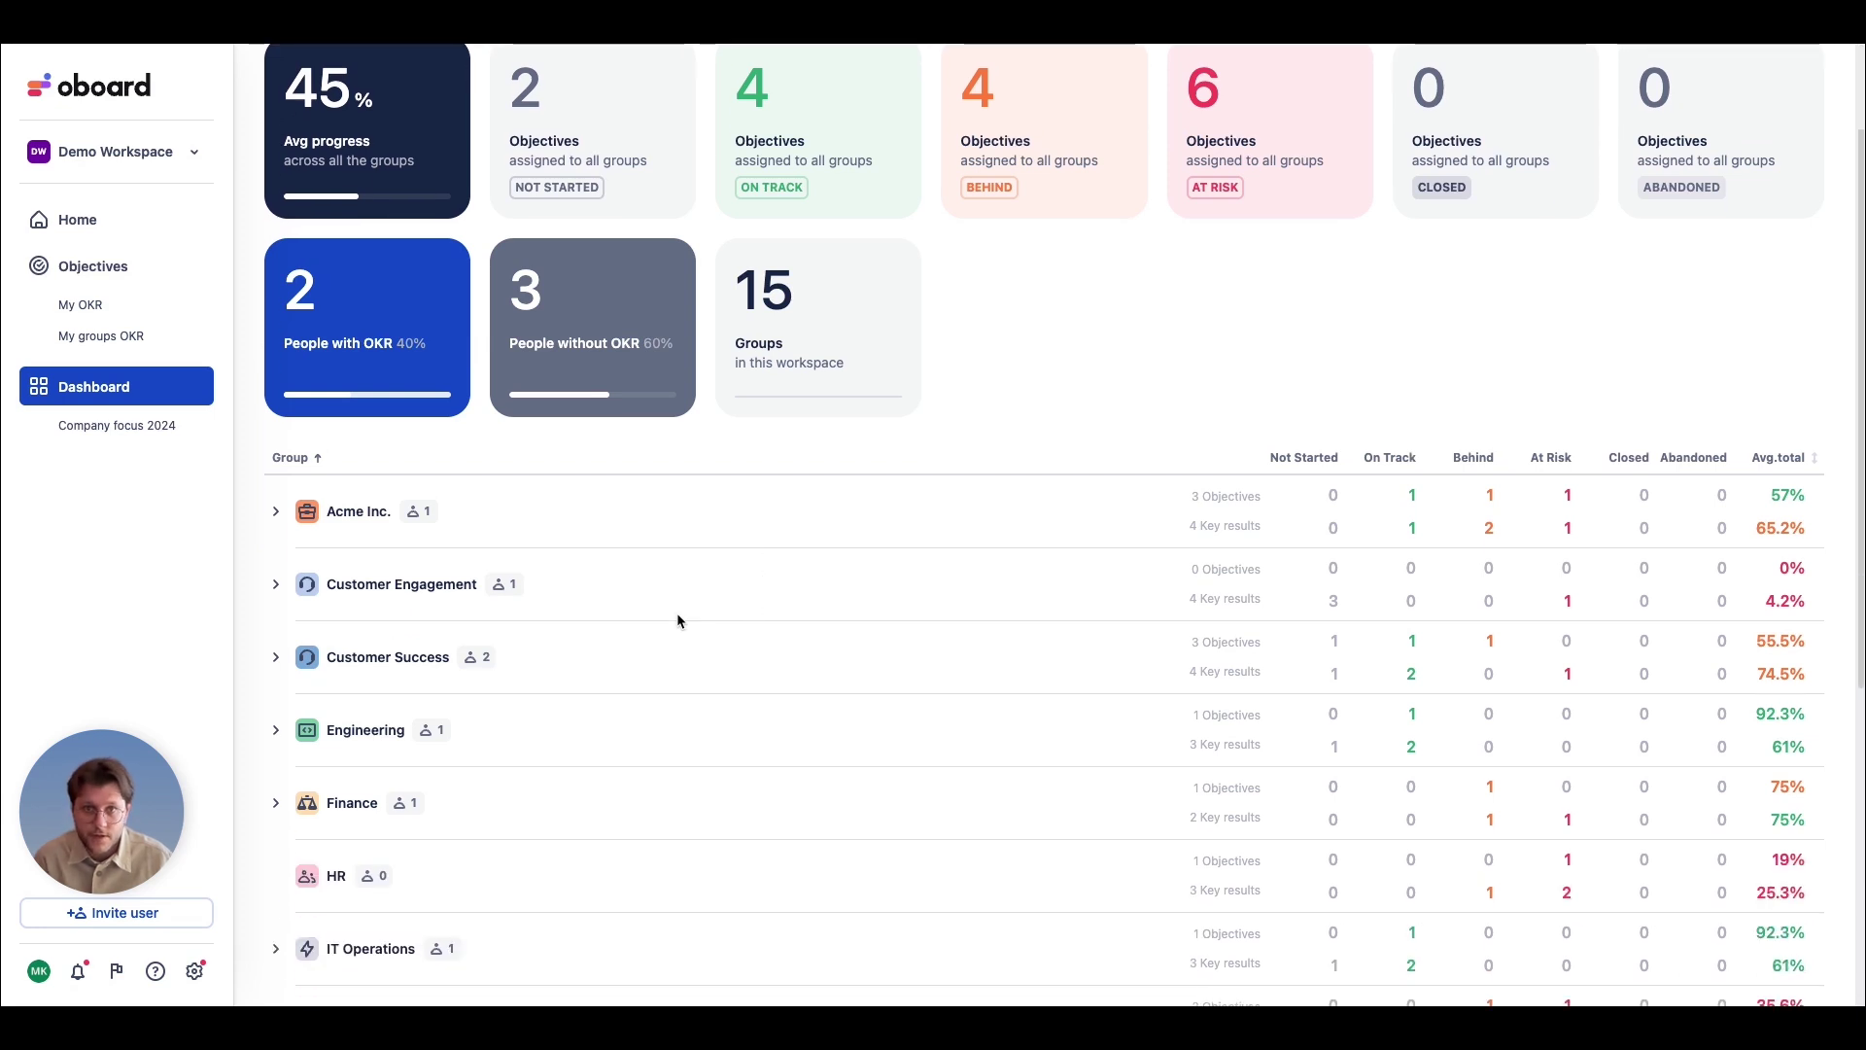
pyautogui.click(275, 511)
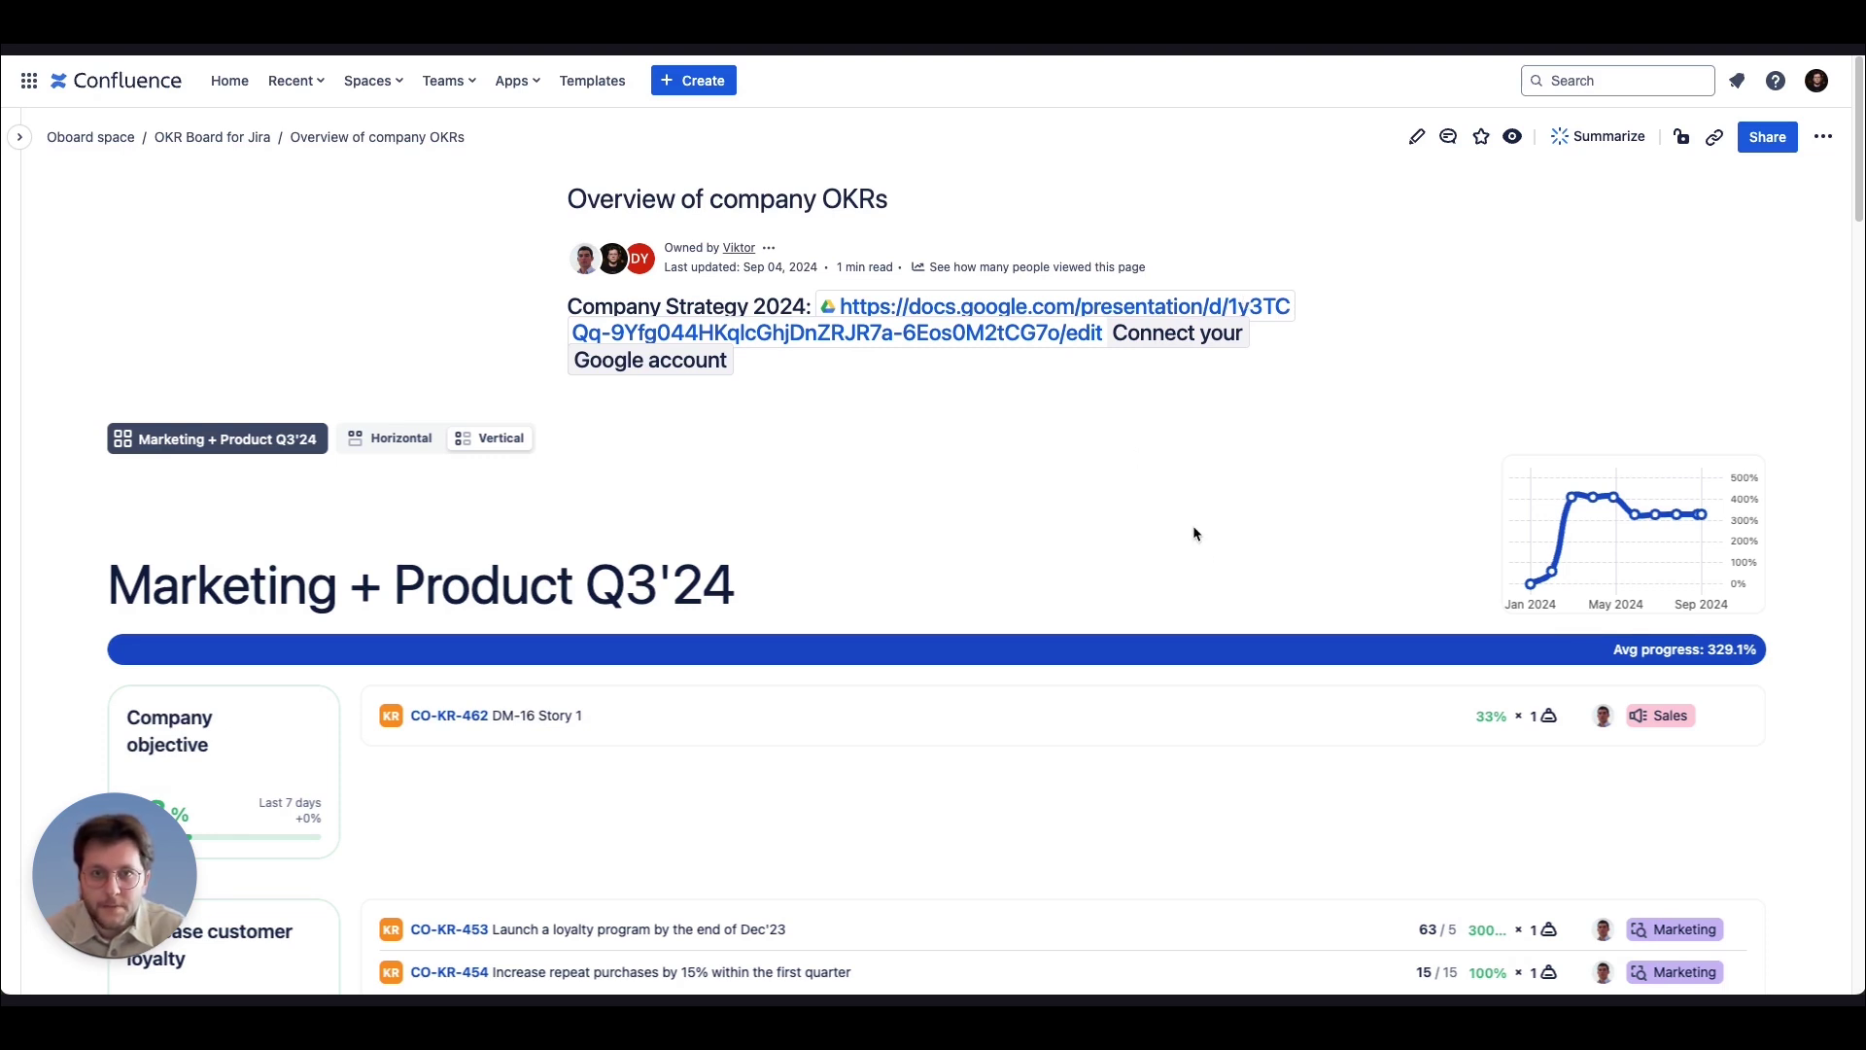
pyautogui.scroll(-4, 1193, 525)
pyautogui.scroll(-6, 1194, 527)
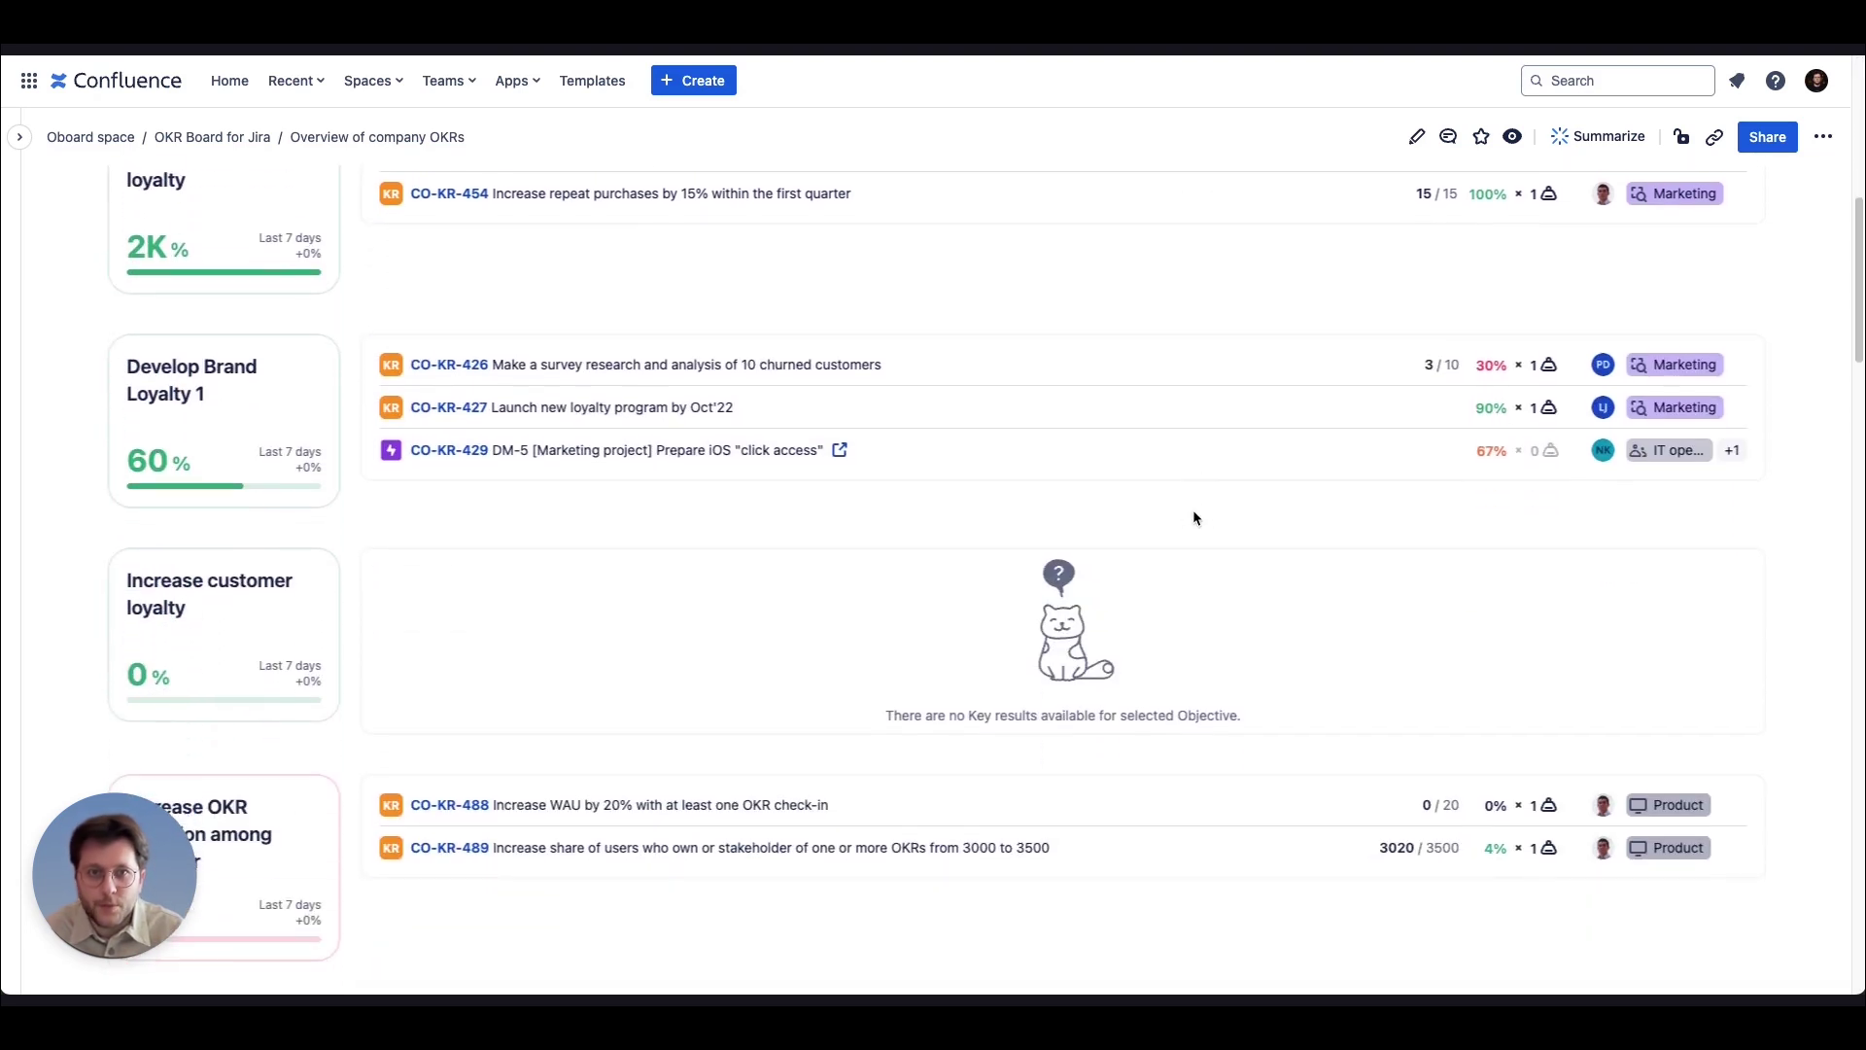
pyautogui.scroll(-8, 1177, 529)
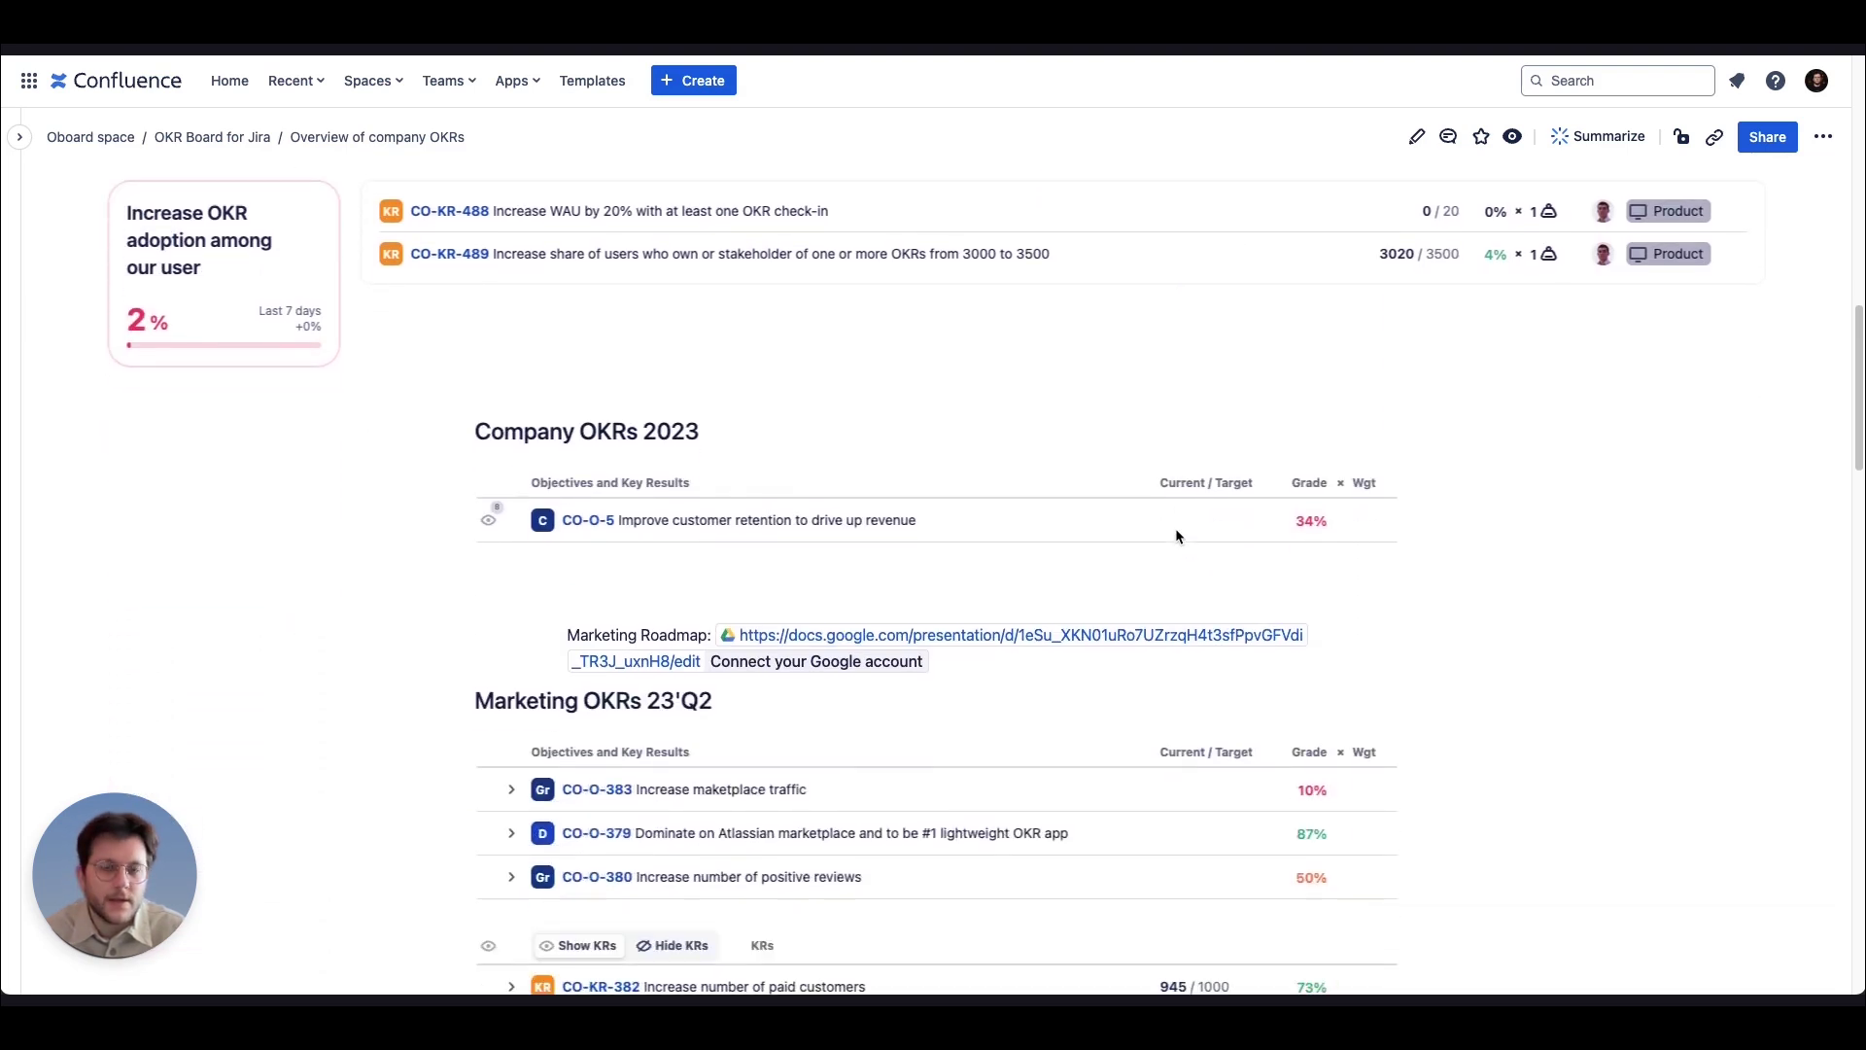
pyautogui.scroll(-15, 1177, 537)
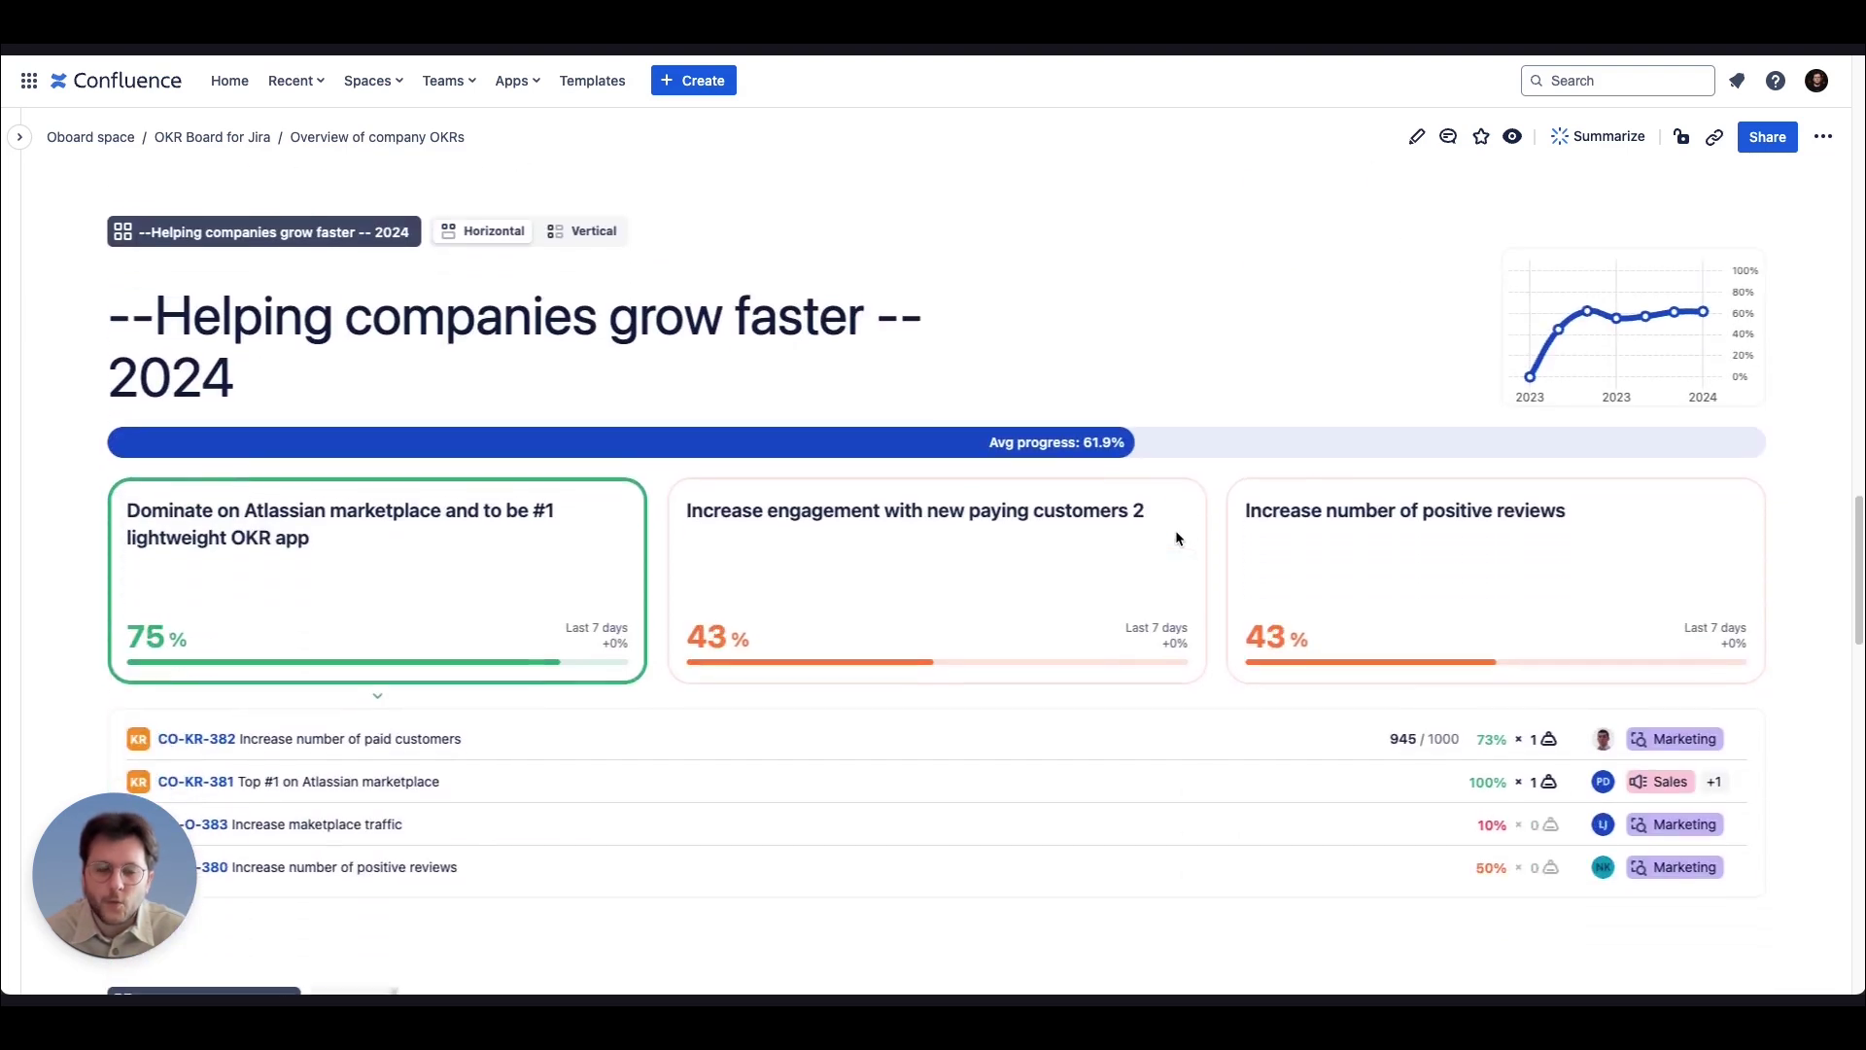
pyautogui.scroll(-8, 1176, 537)
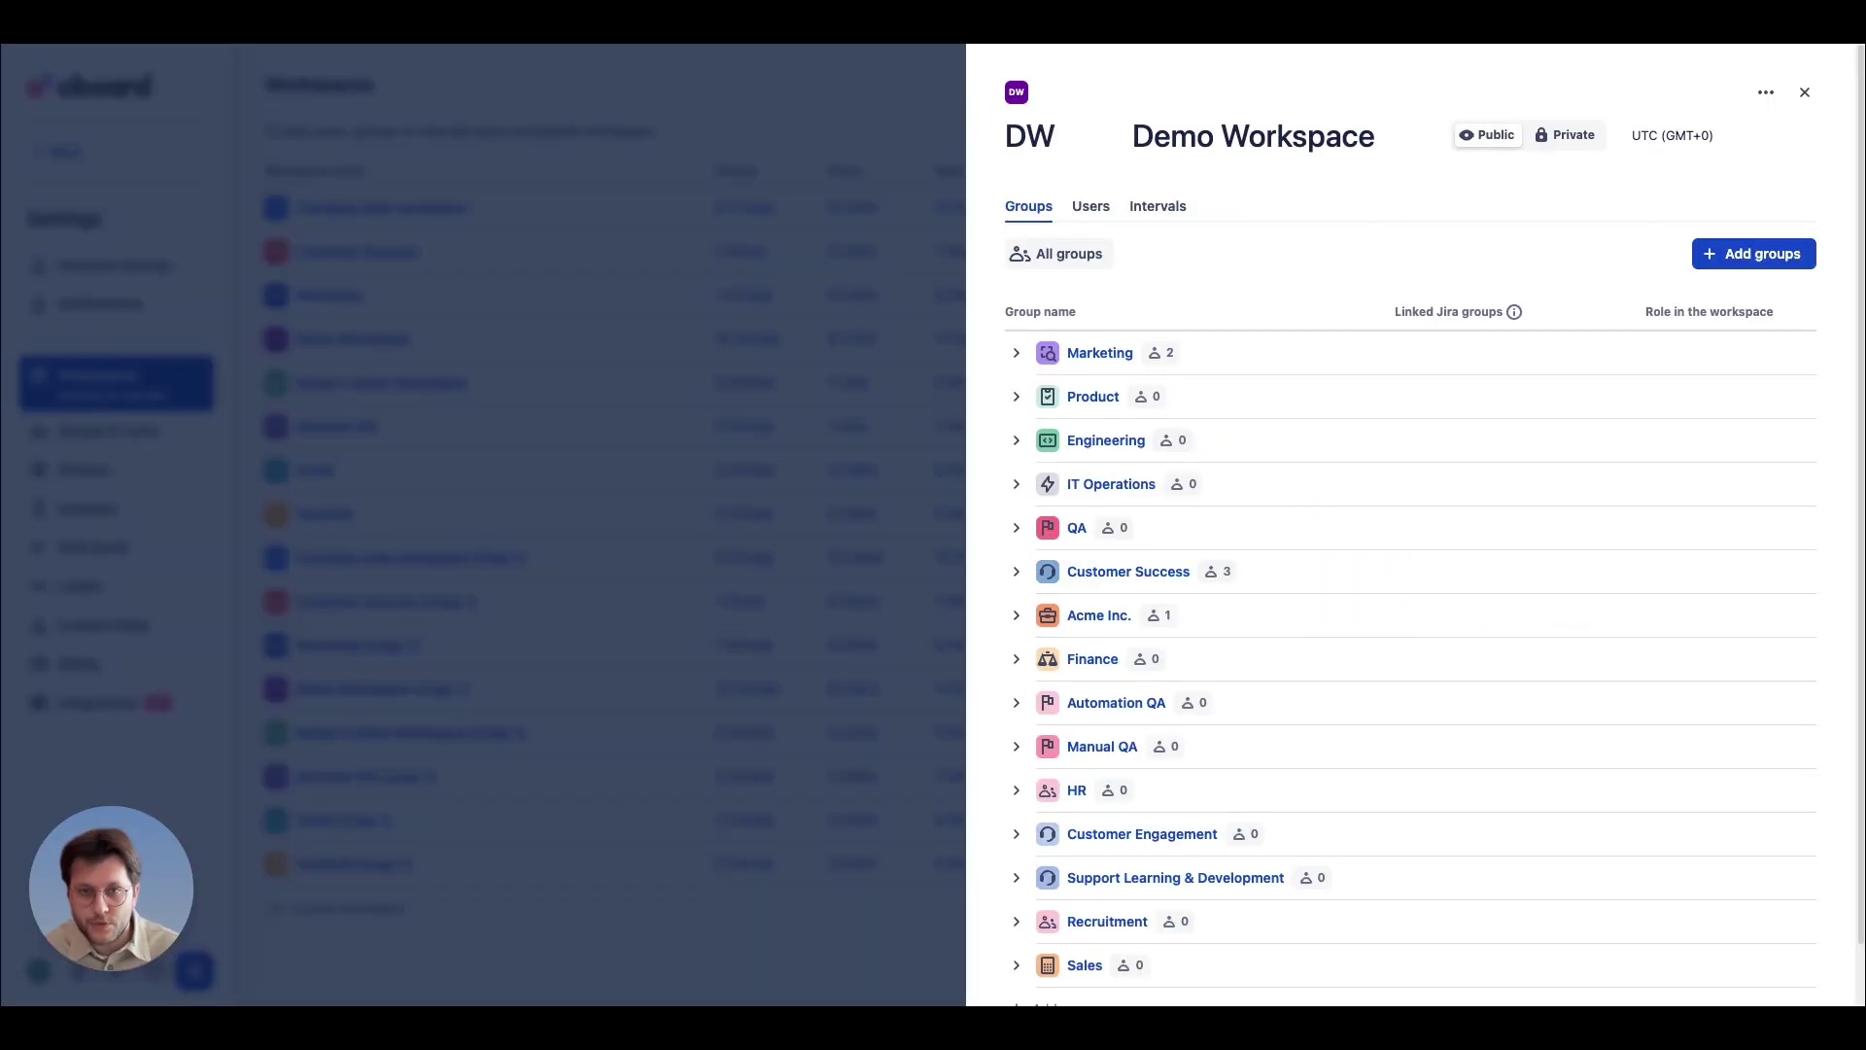
# - List Demo Workspace's users with their groups and workspace roles on the Users tab
pyautogui.click(1091, 209)
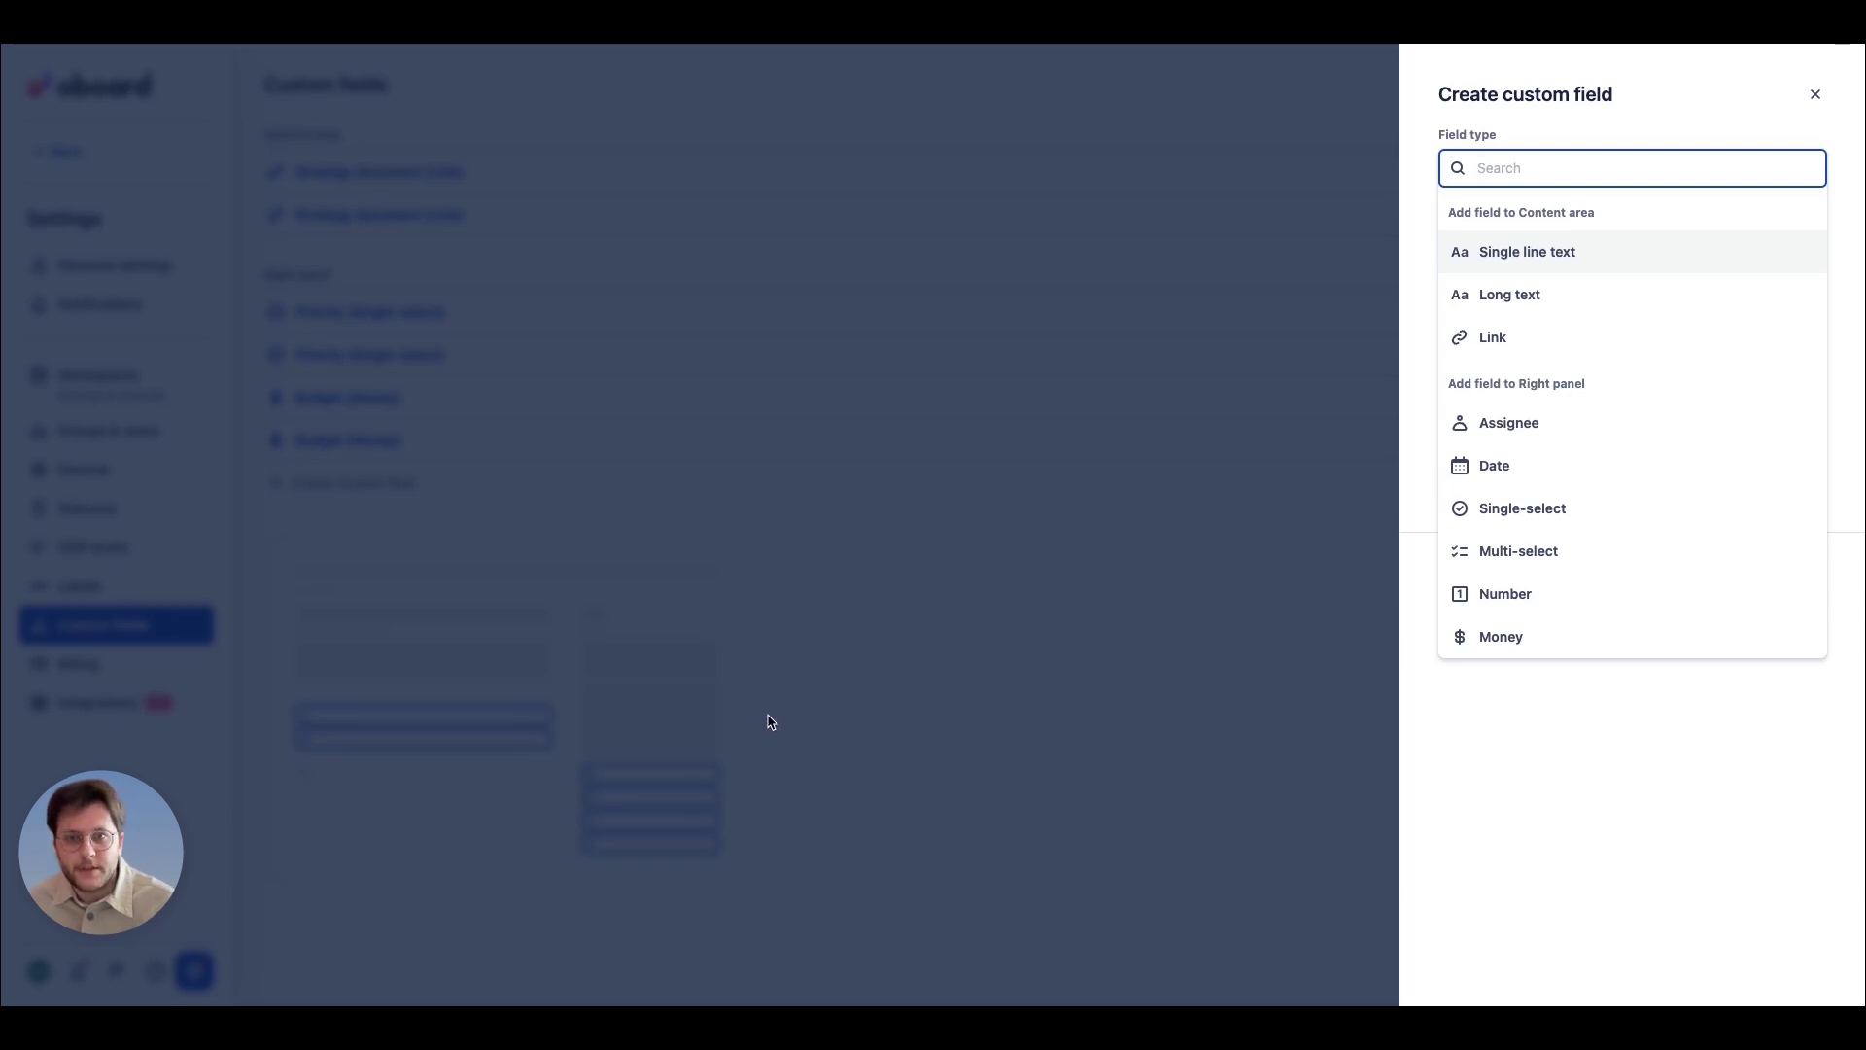
# - Close the Create custom field panel to return to the custom fields list
pyautogui.click(765, 673)
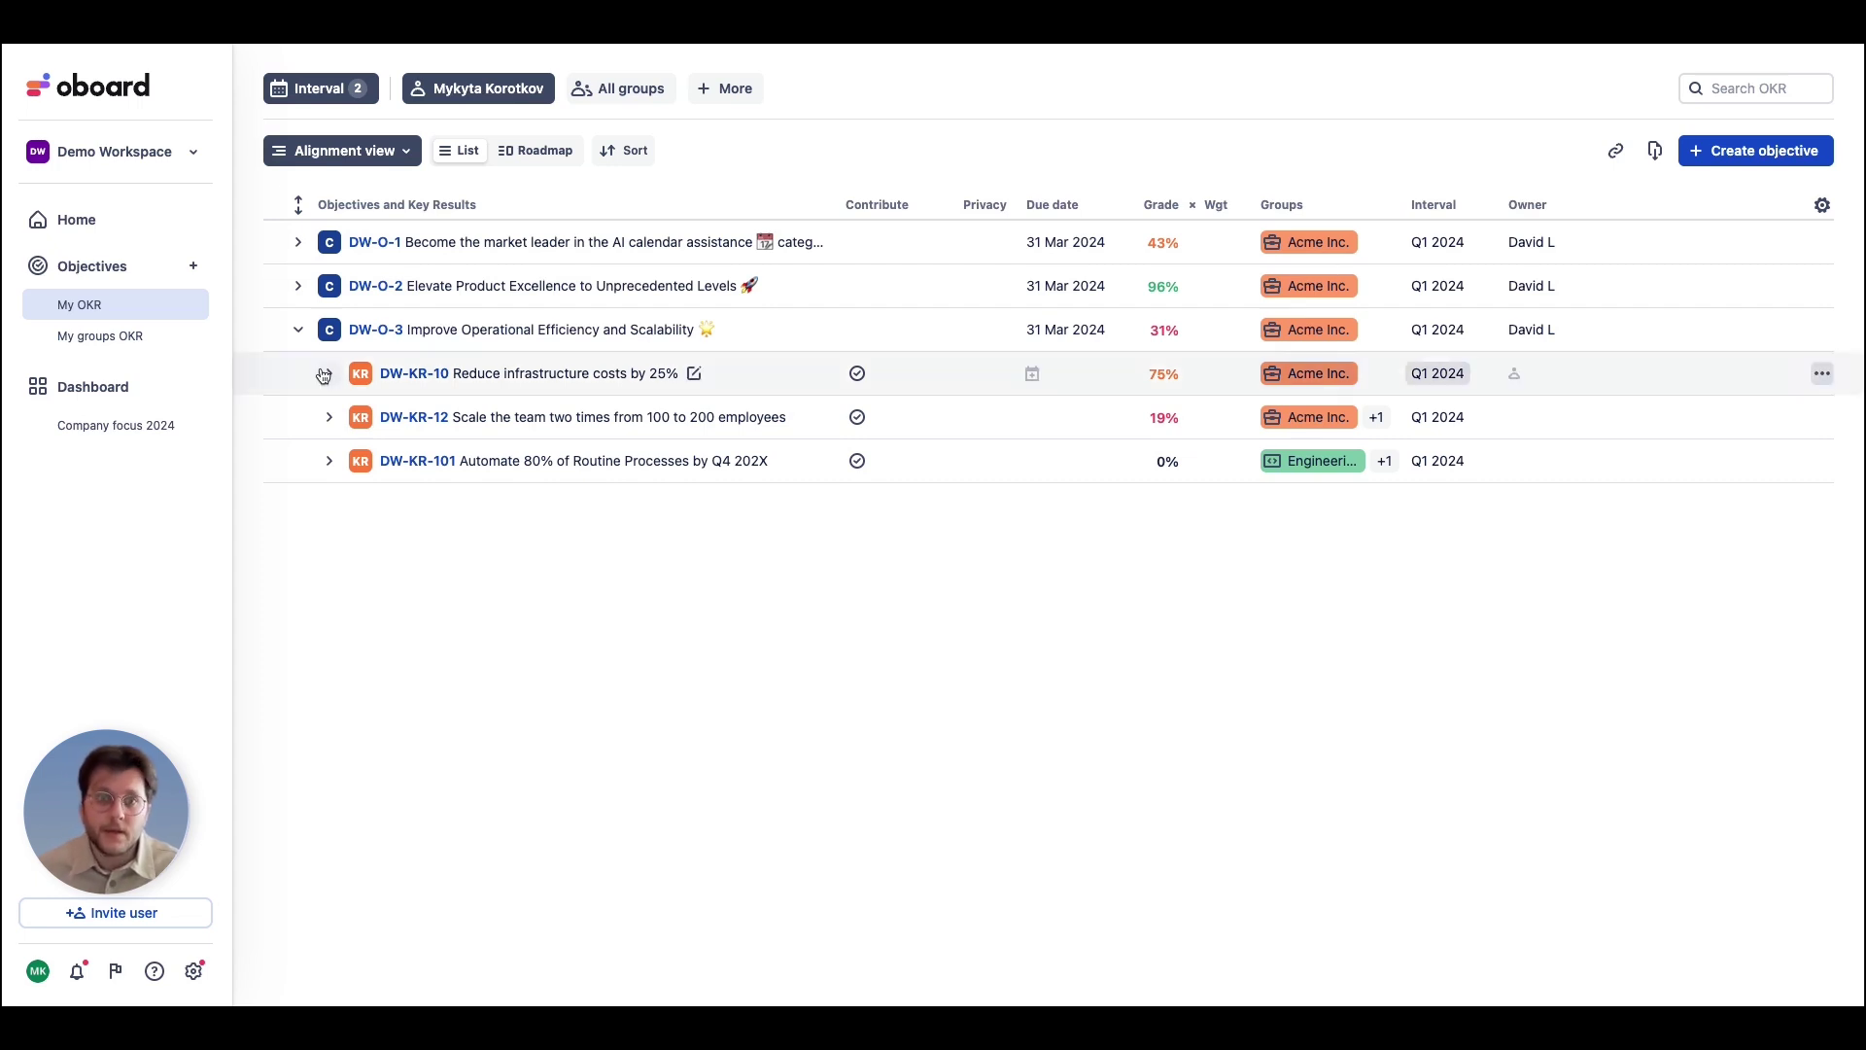
# - Expand DW-KR-10, DW-KR-12 and DW-KR-101 to reveal DW-O-34, DW-O-42 and the linked Jira epic
pyautogui.click(324, 375)
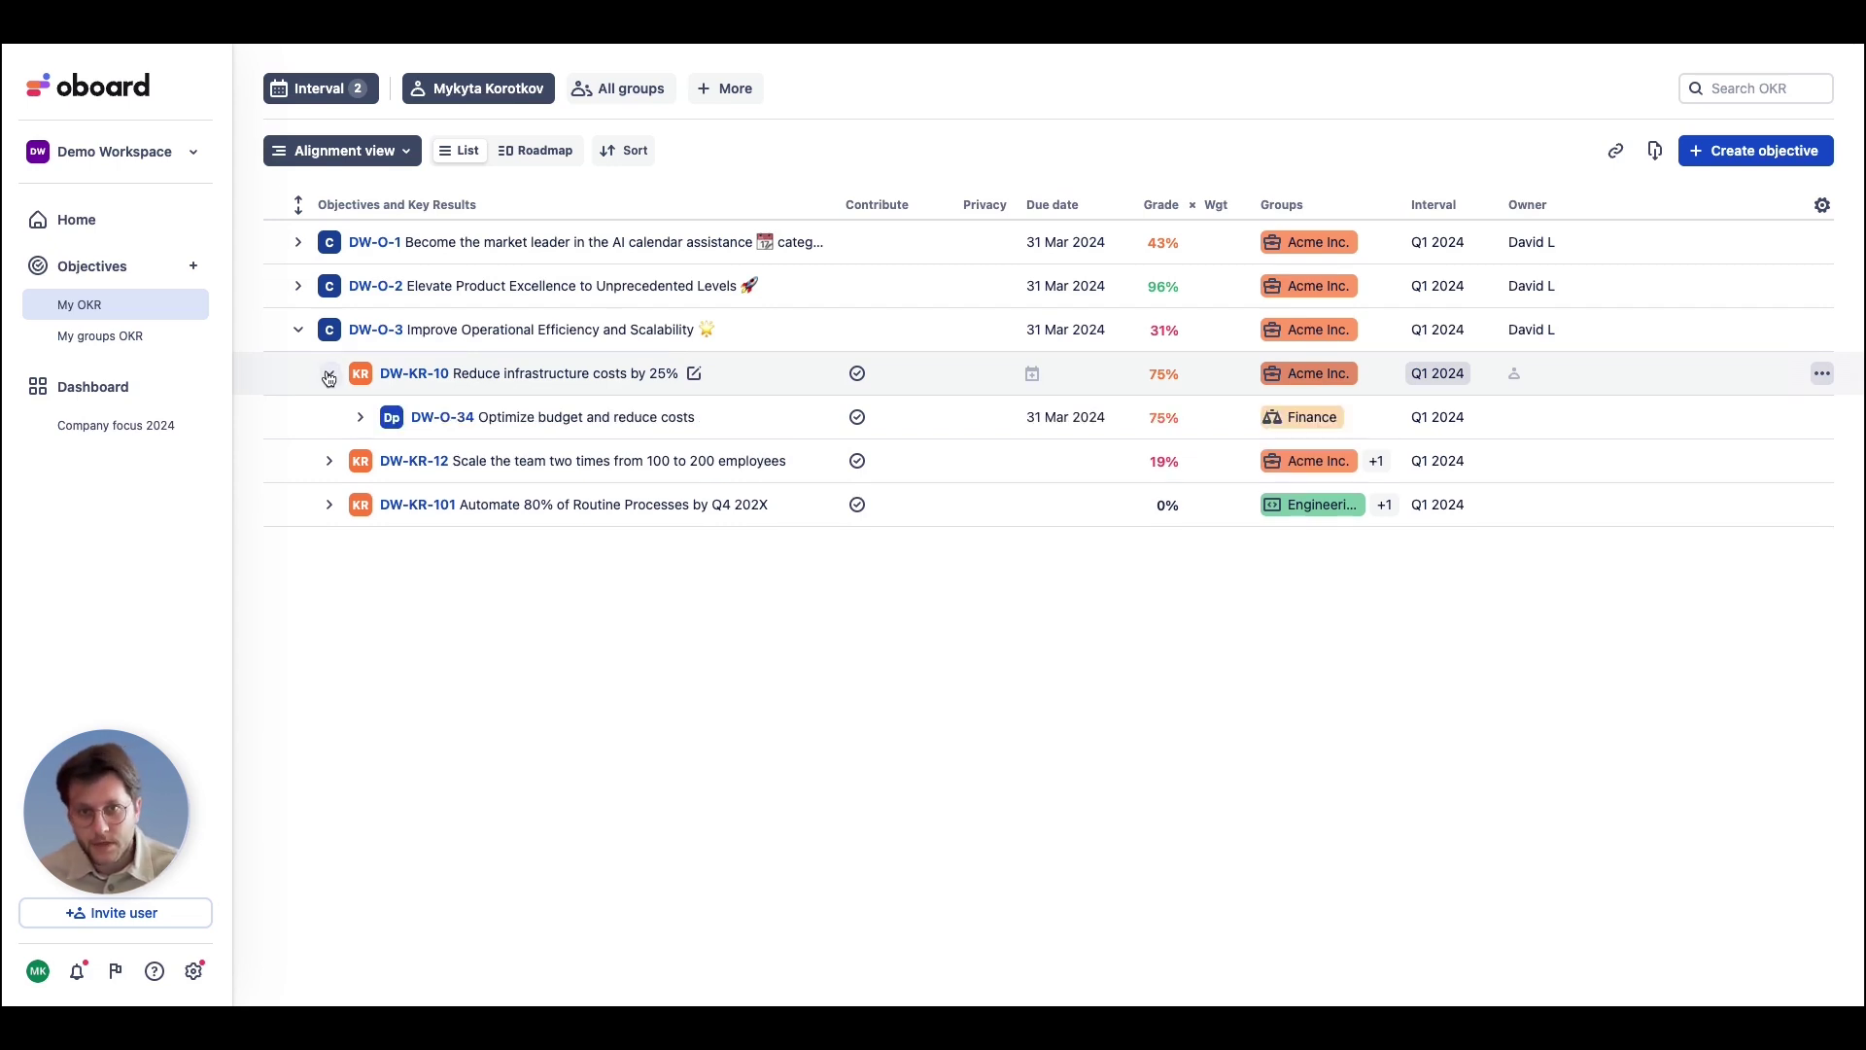
pyautogui.click(327, 460)
pyautogui.click(330, 547)
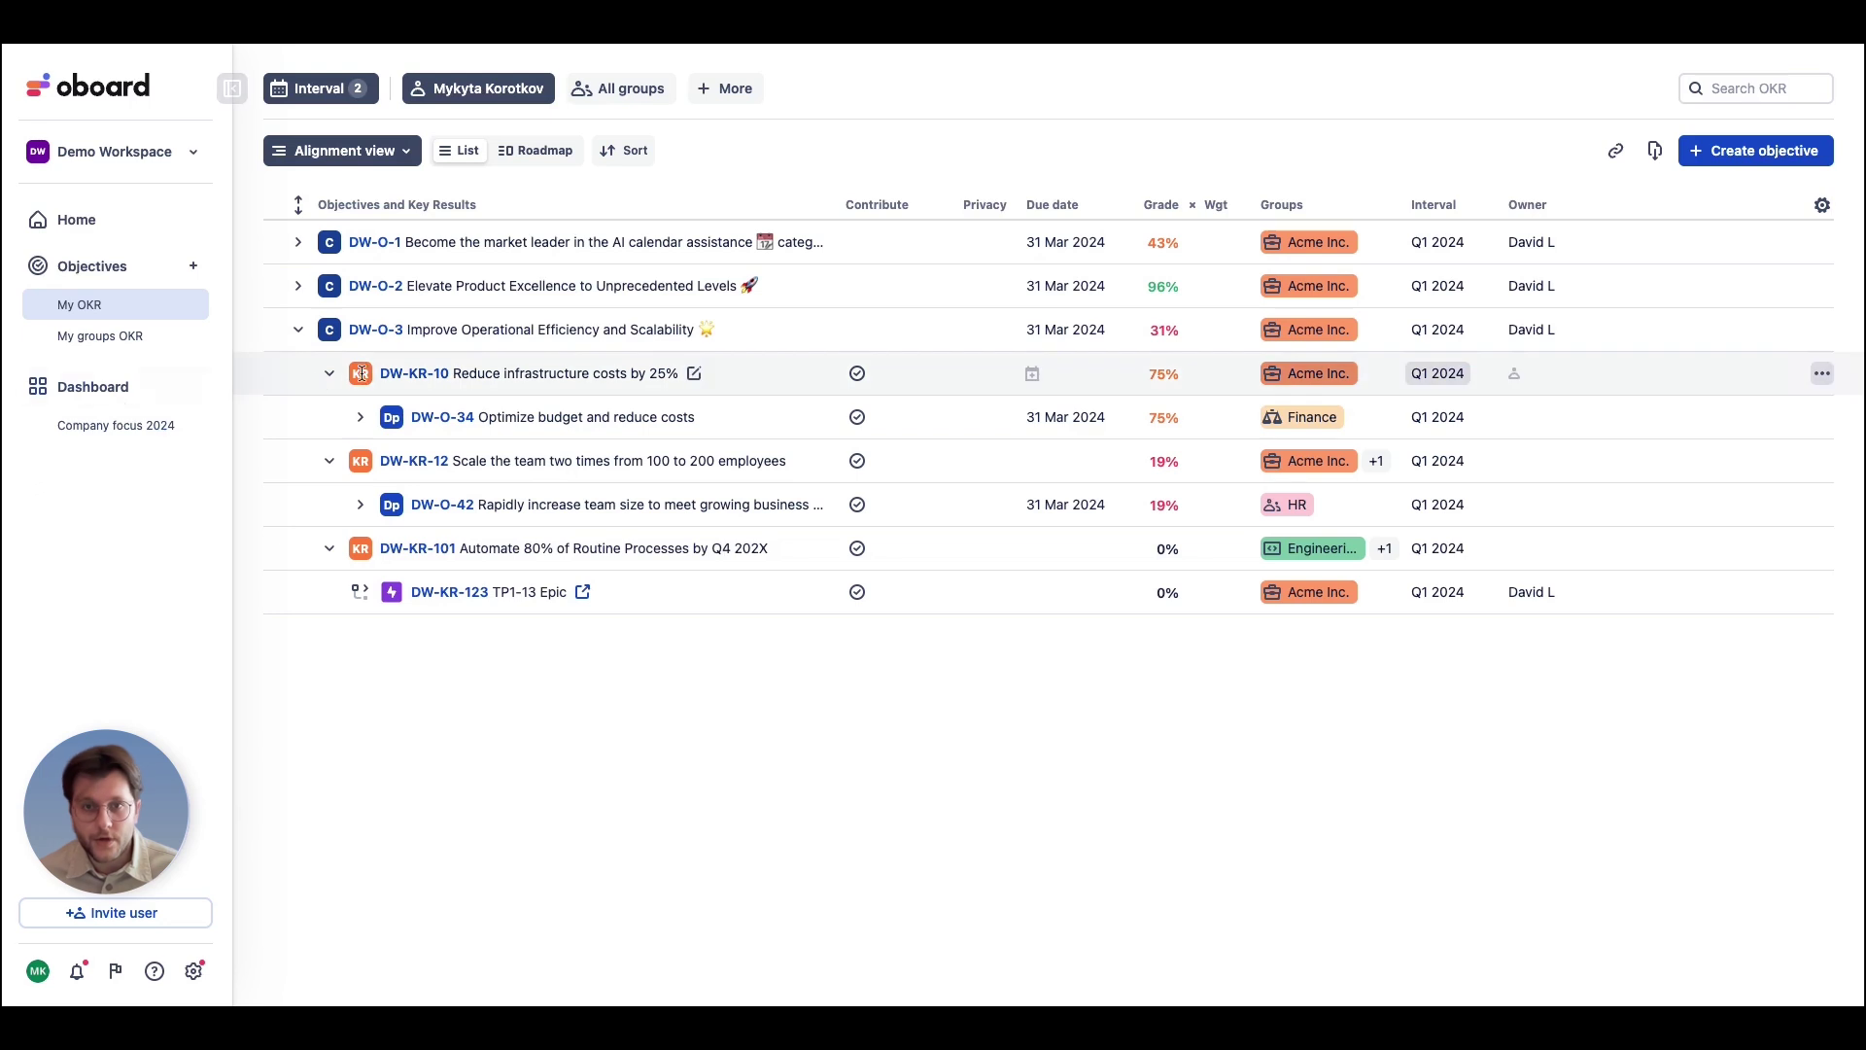
# - Review key result DW-KR-10's details, then open objective DW-O-3's details
pyautogui.click(404, 378)
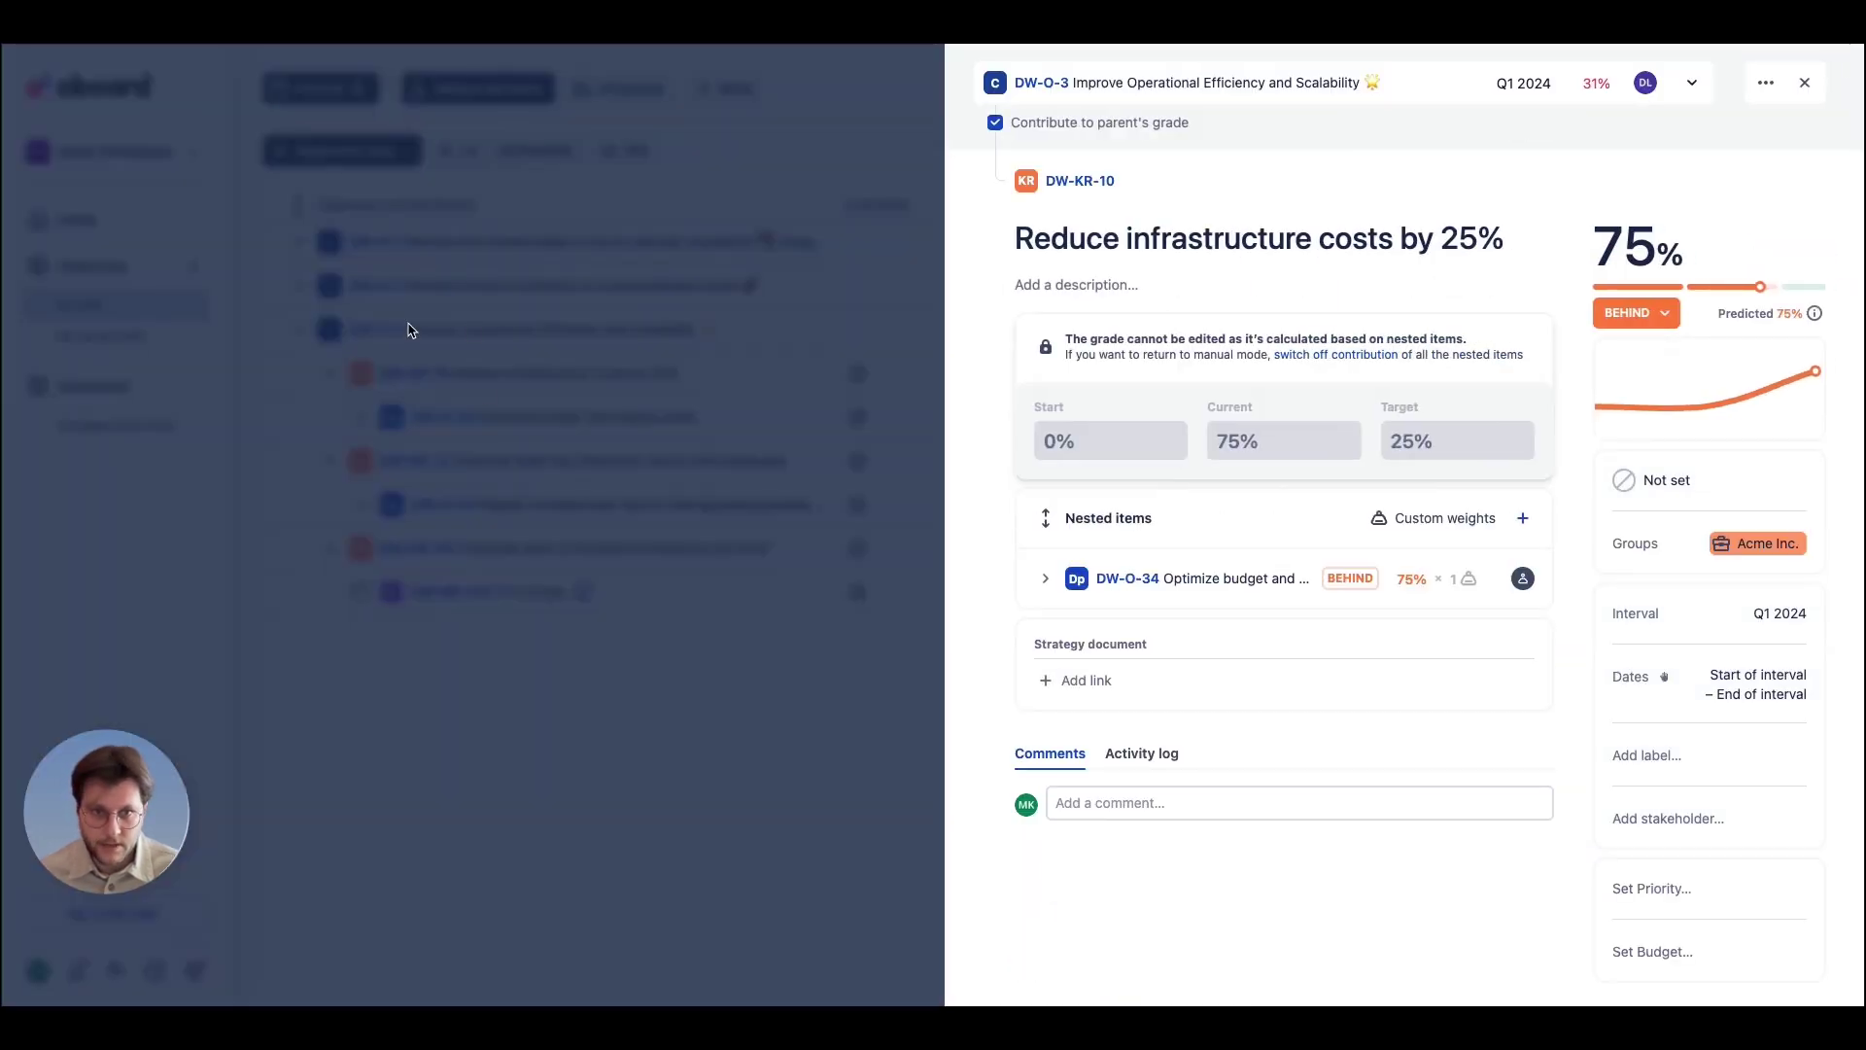
pyautogui.click(409, 332)
pyautogui.click(375, 331)
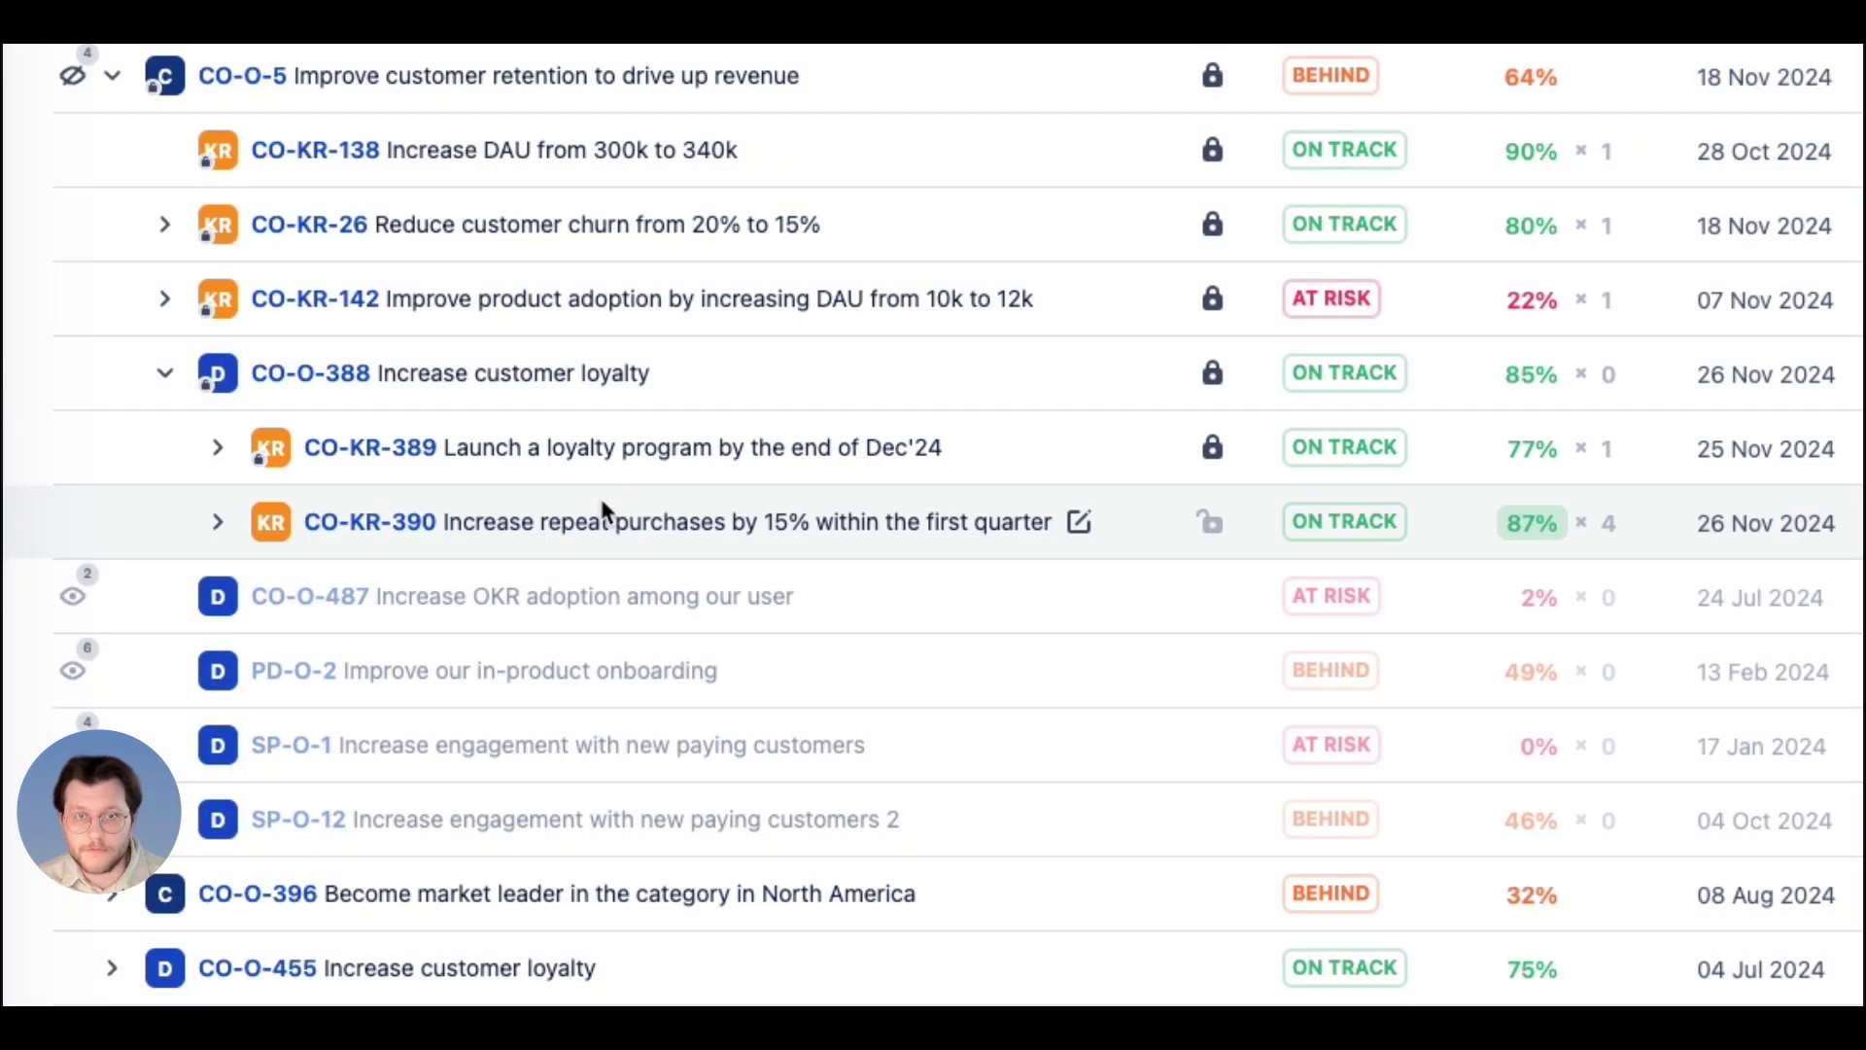
# - Expand CO-KR-389 to reveal Jira items DM-60 (100%), DM-61 (33%) and DM-62 (80%)
pyautogui.click(215, 449)
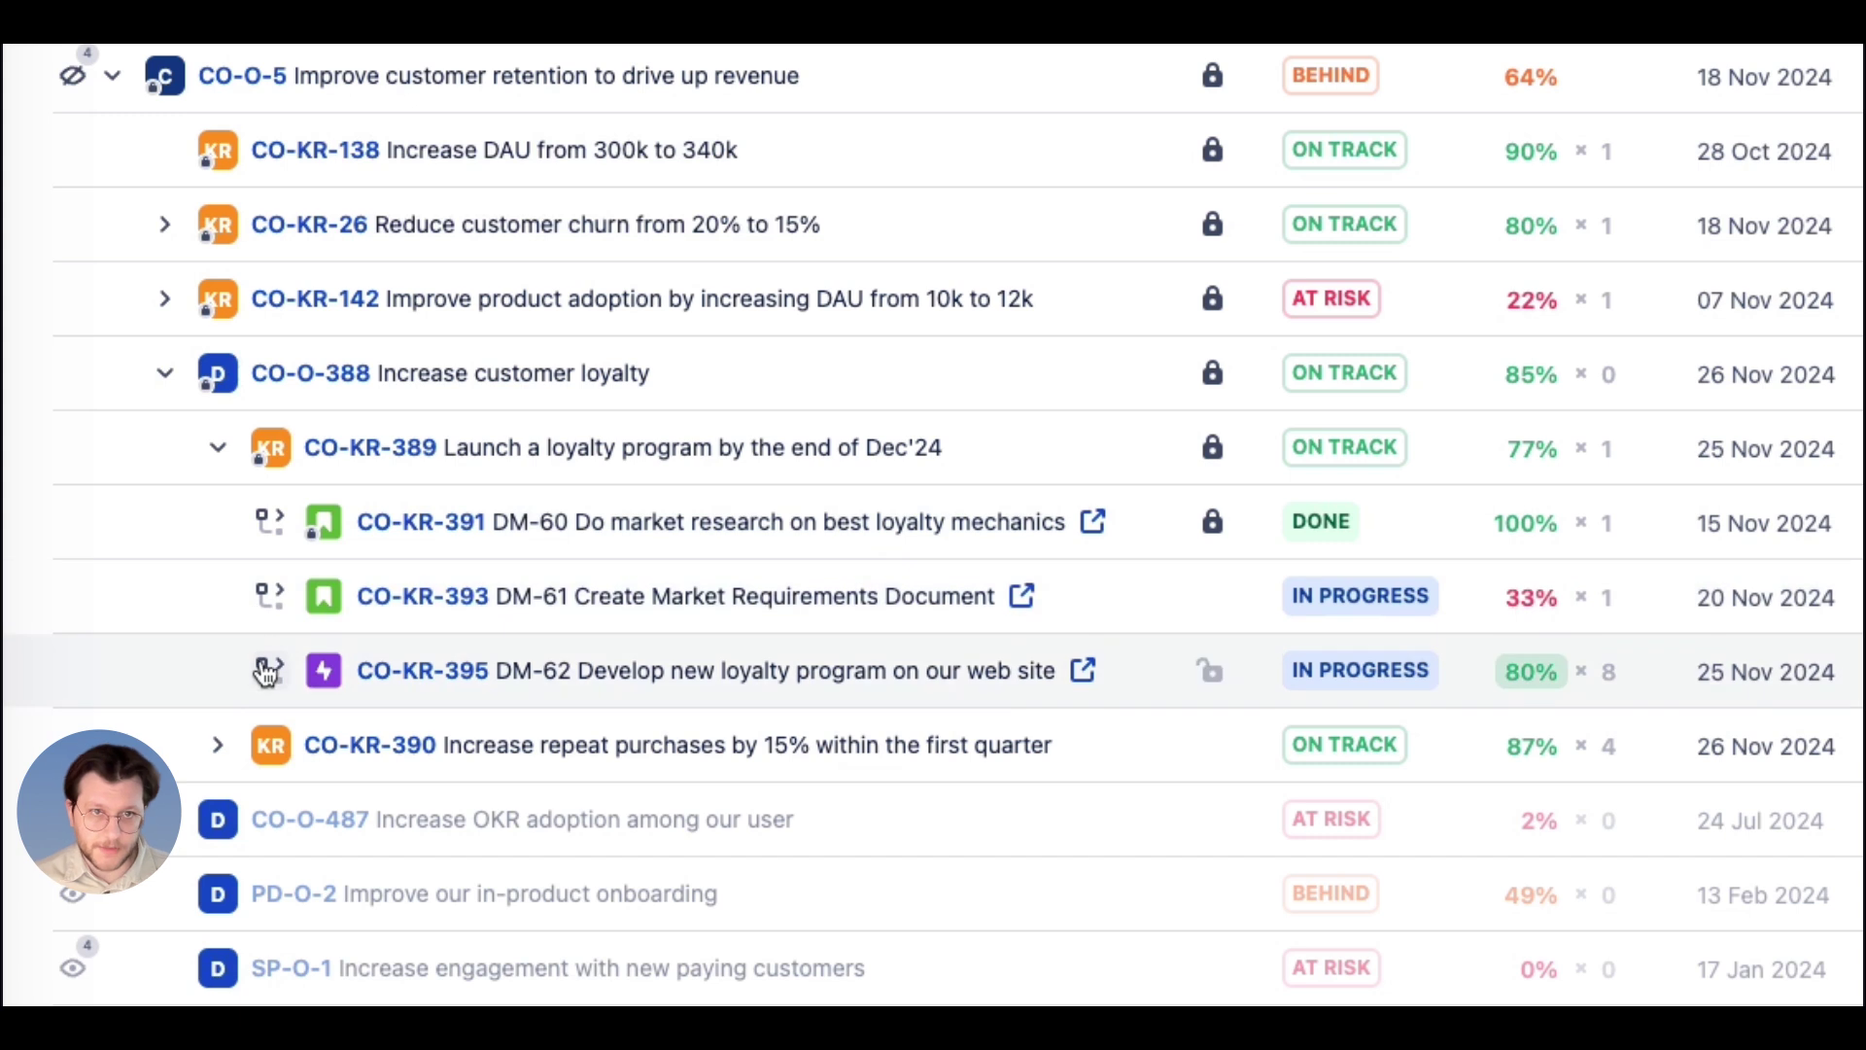
pyautogui.click(266, 669)
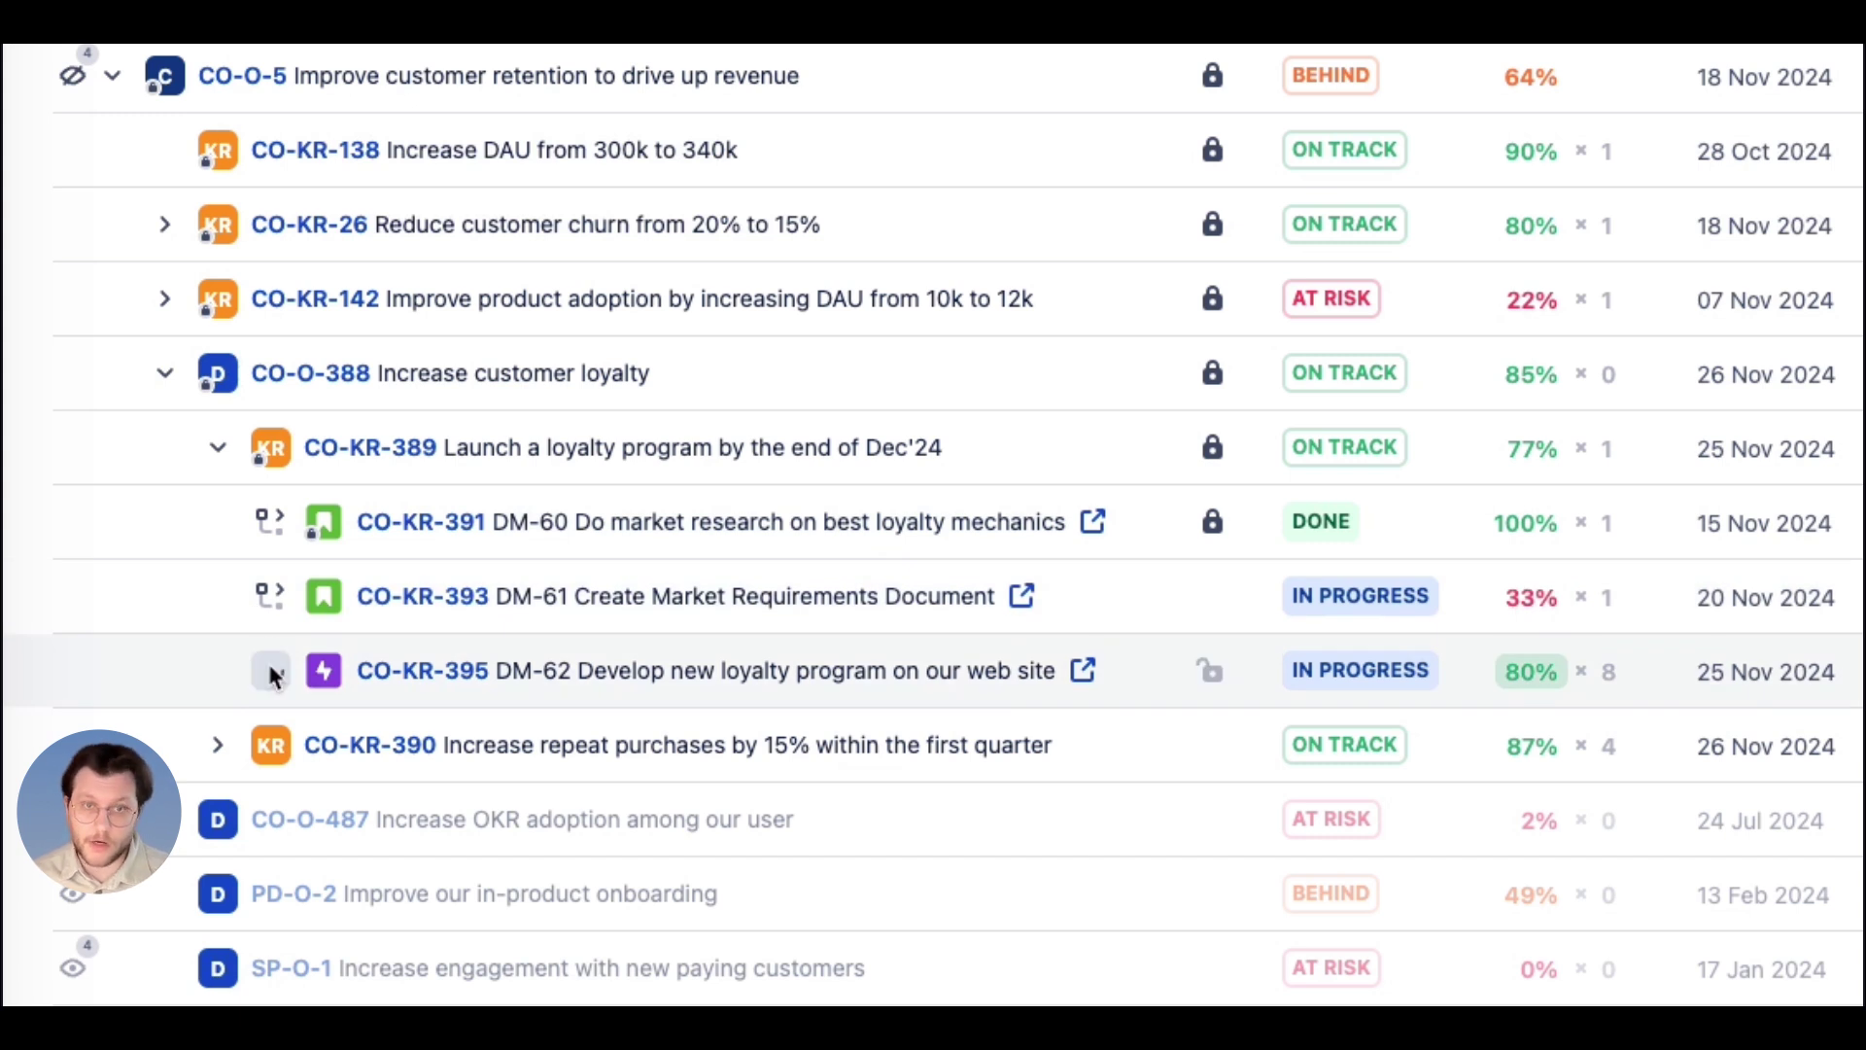
pyautogui.scroll(-3, 262, 632)
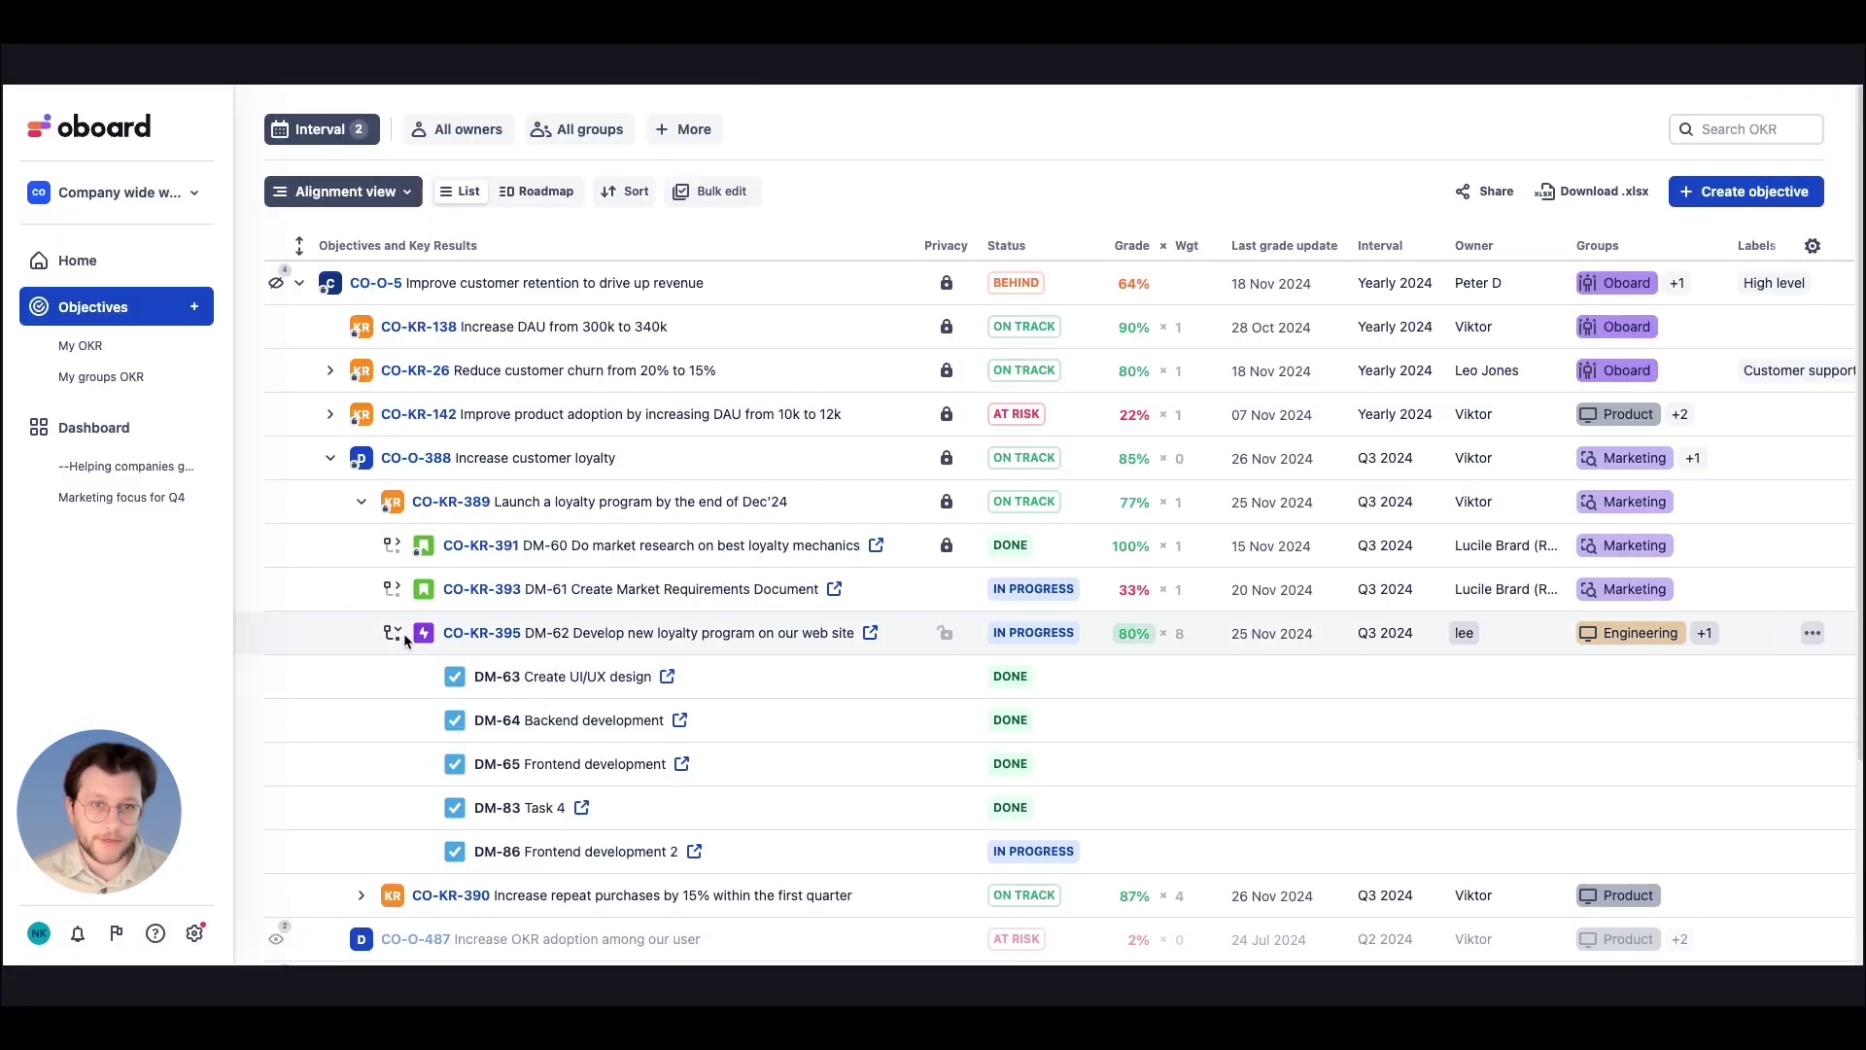
pyautogui.click(400, 633)
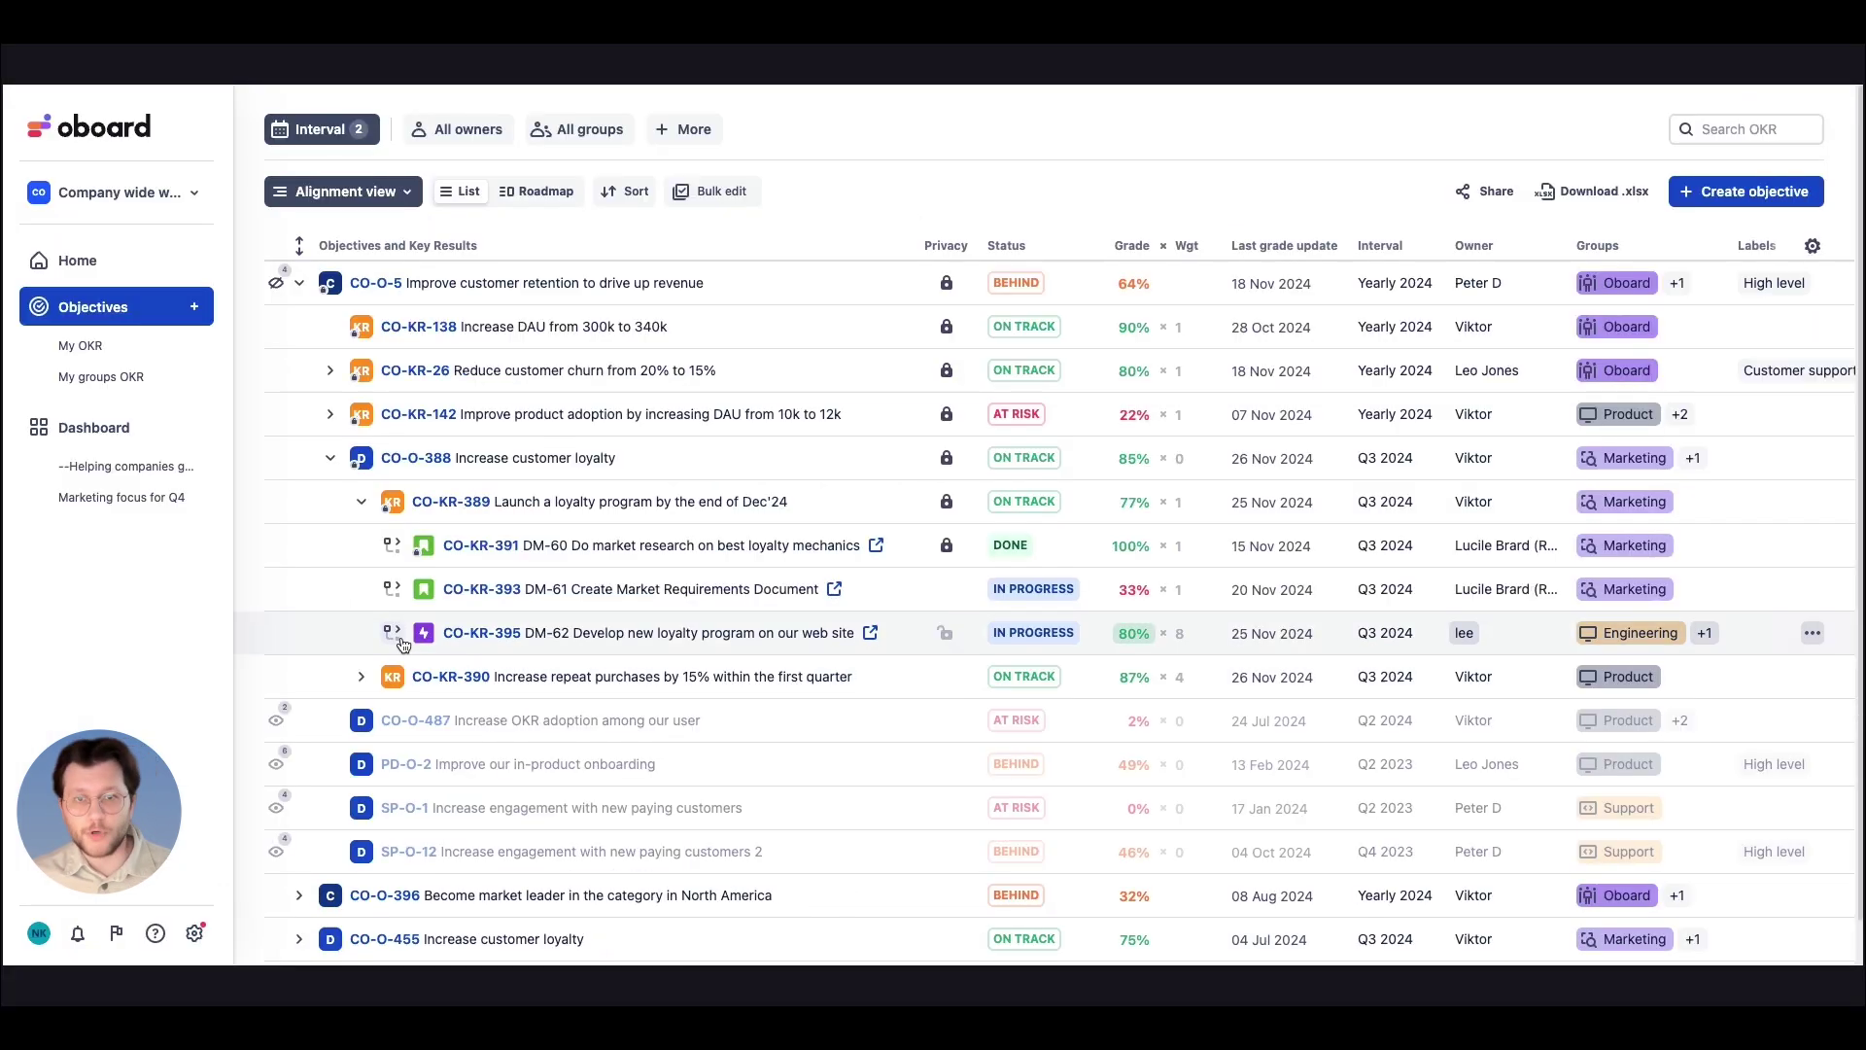
# - Show the company OKRs on the Roadmap timeline and scroll back to earlier quarters
pyautogui.click(546, 194)
pyautogui.scroll(-2, 1465, 855)
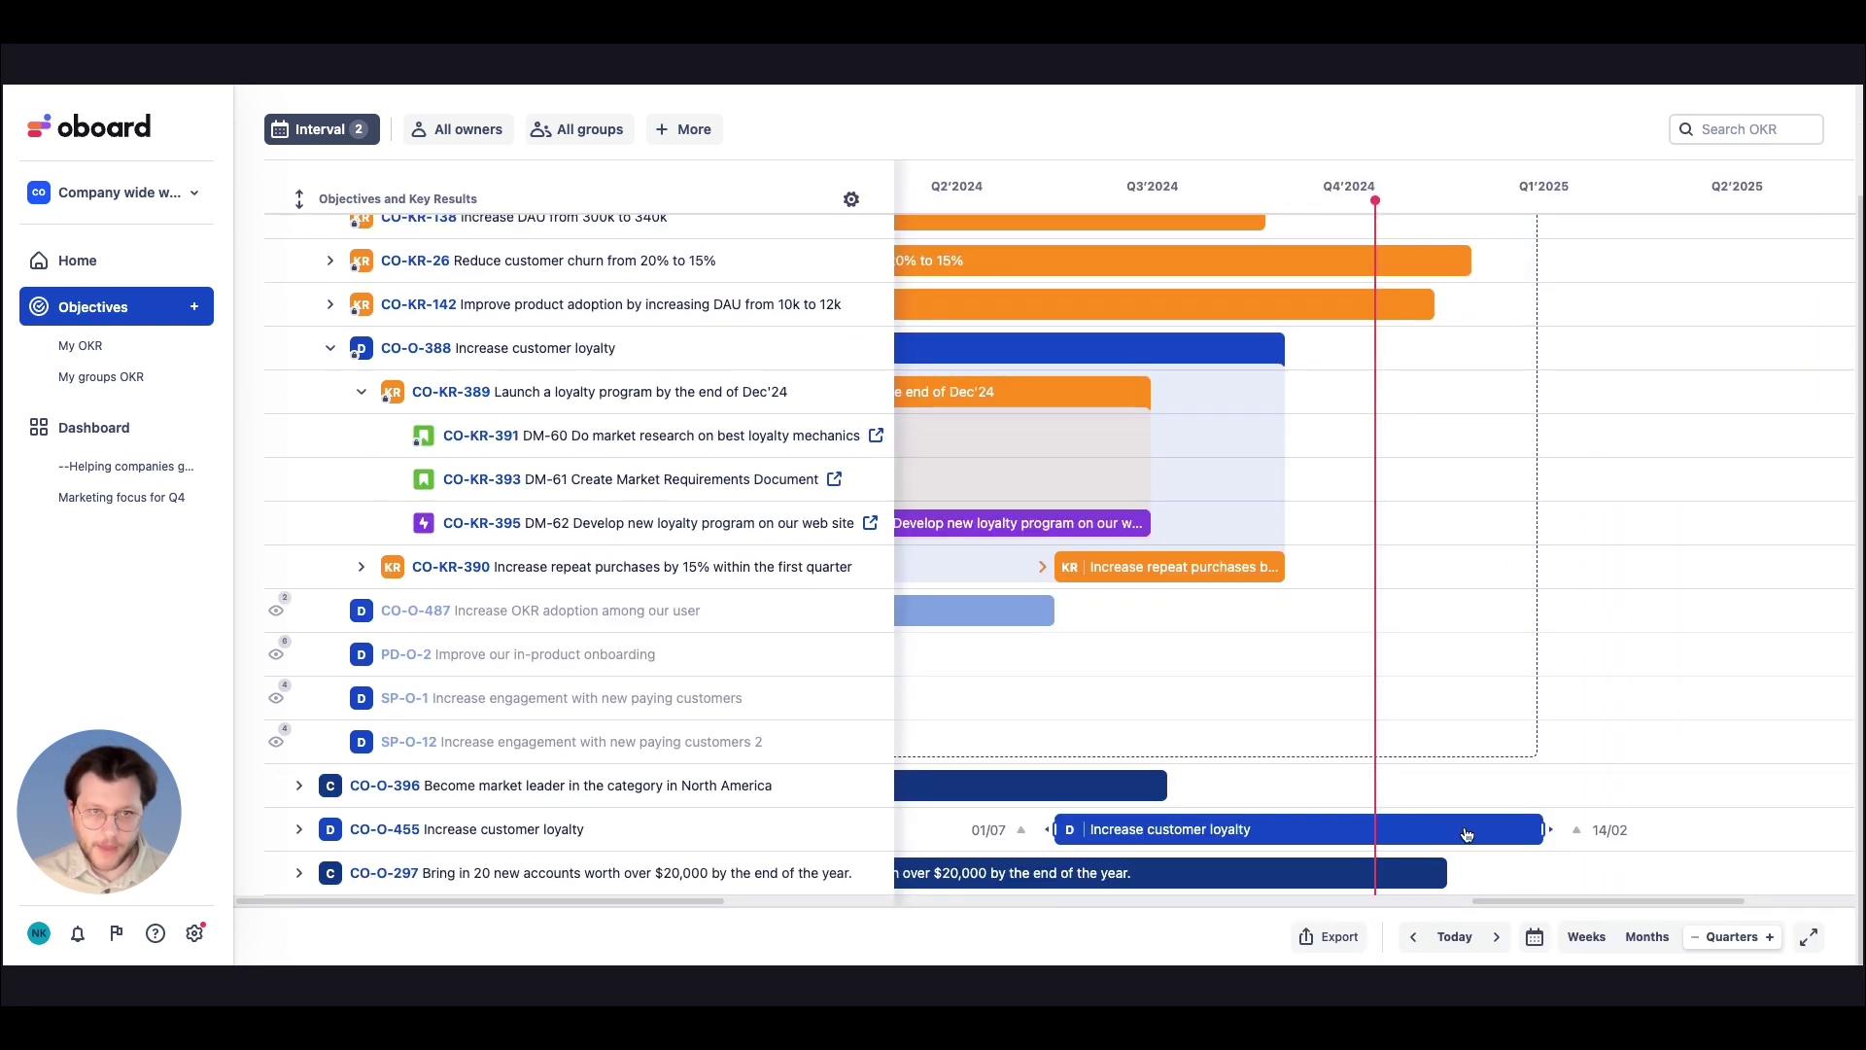
pyautogui.moveTo(1538, 898); pyautogui.dragTo(1458, 896)
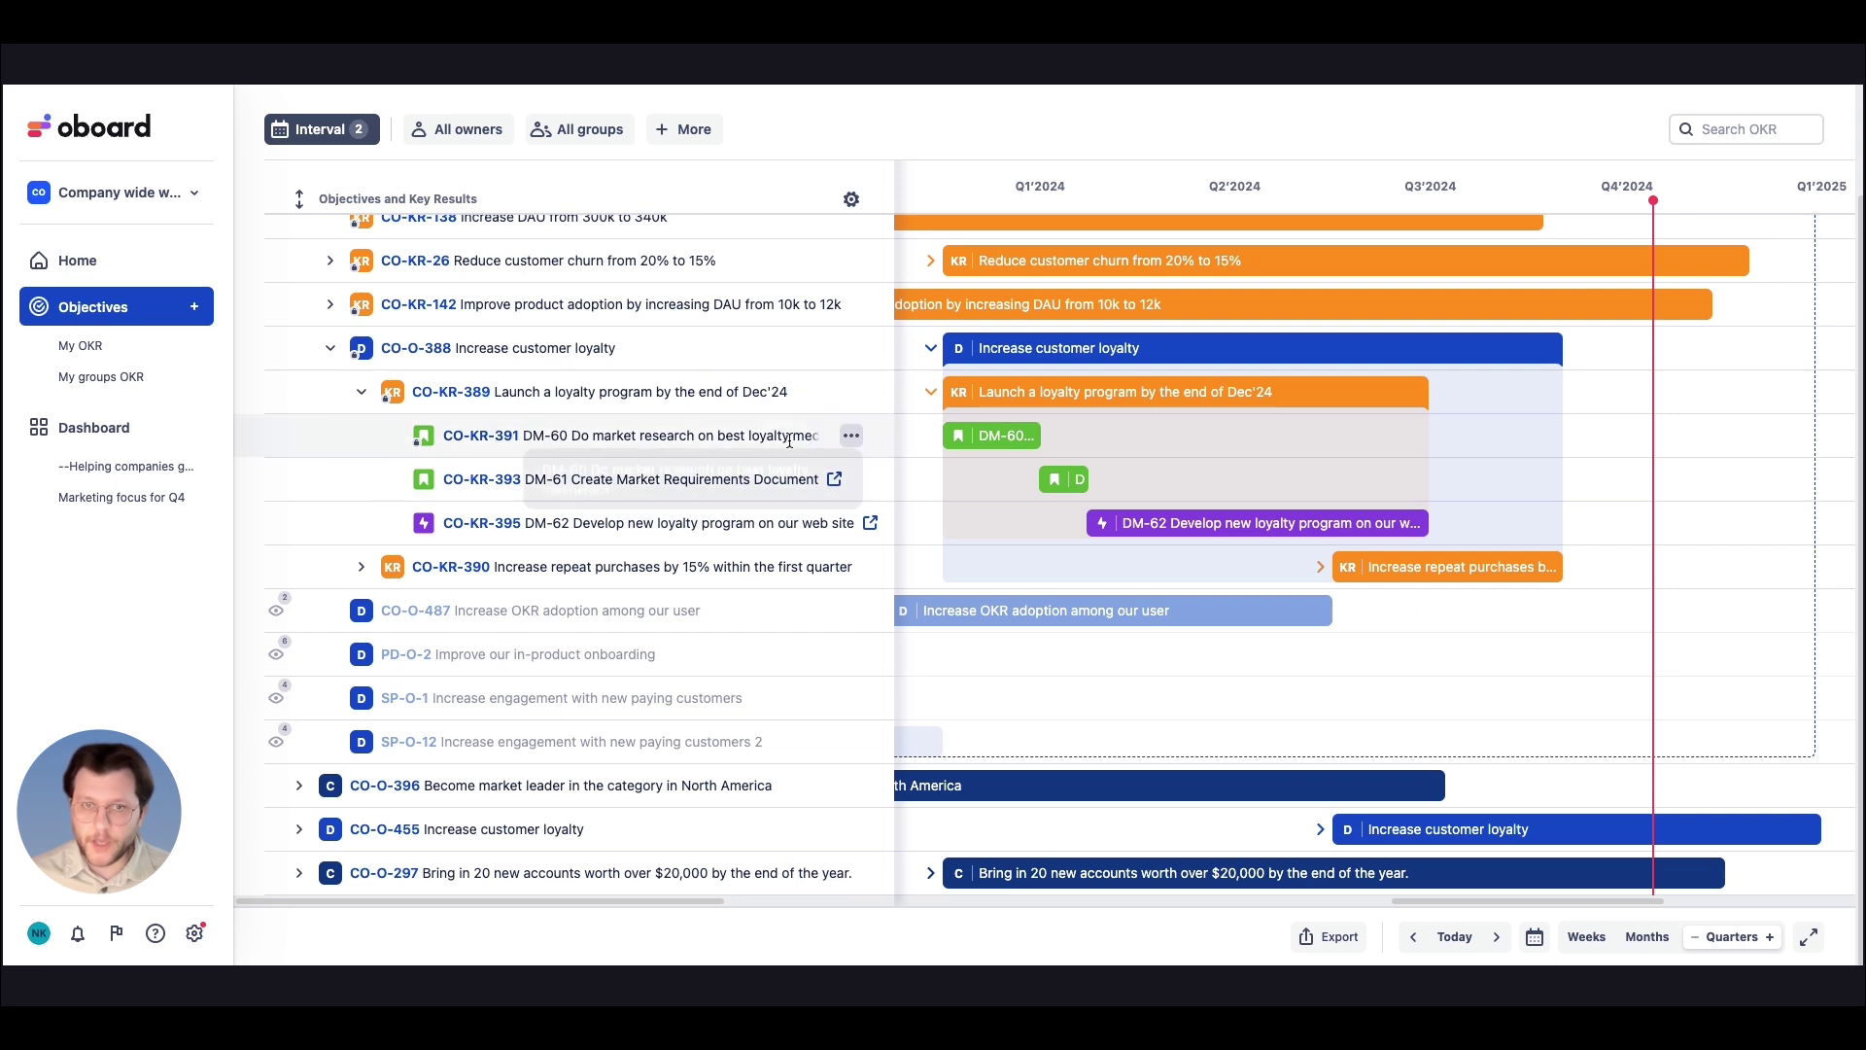
pyautogui.moveTo(1056, 479)
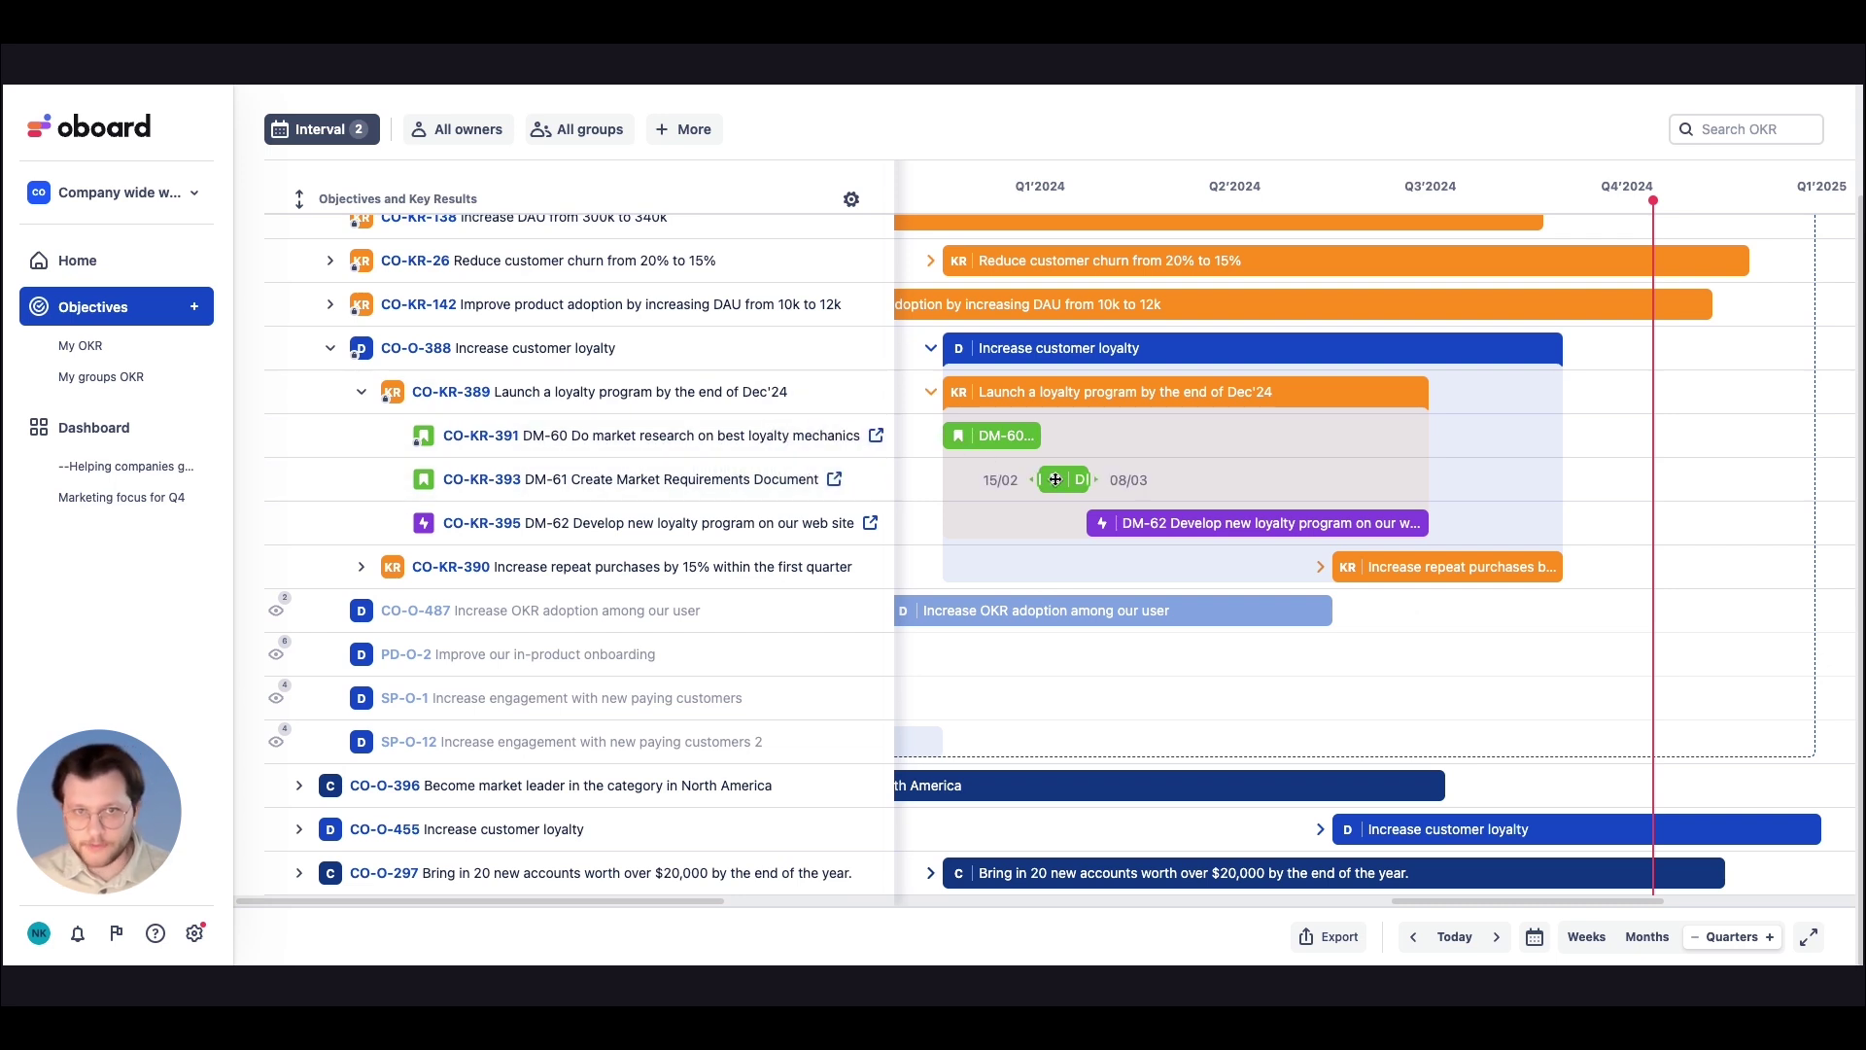
pyautogui.moveTo(1104, 522)
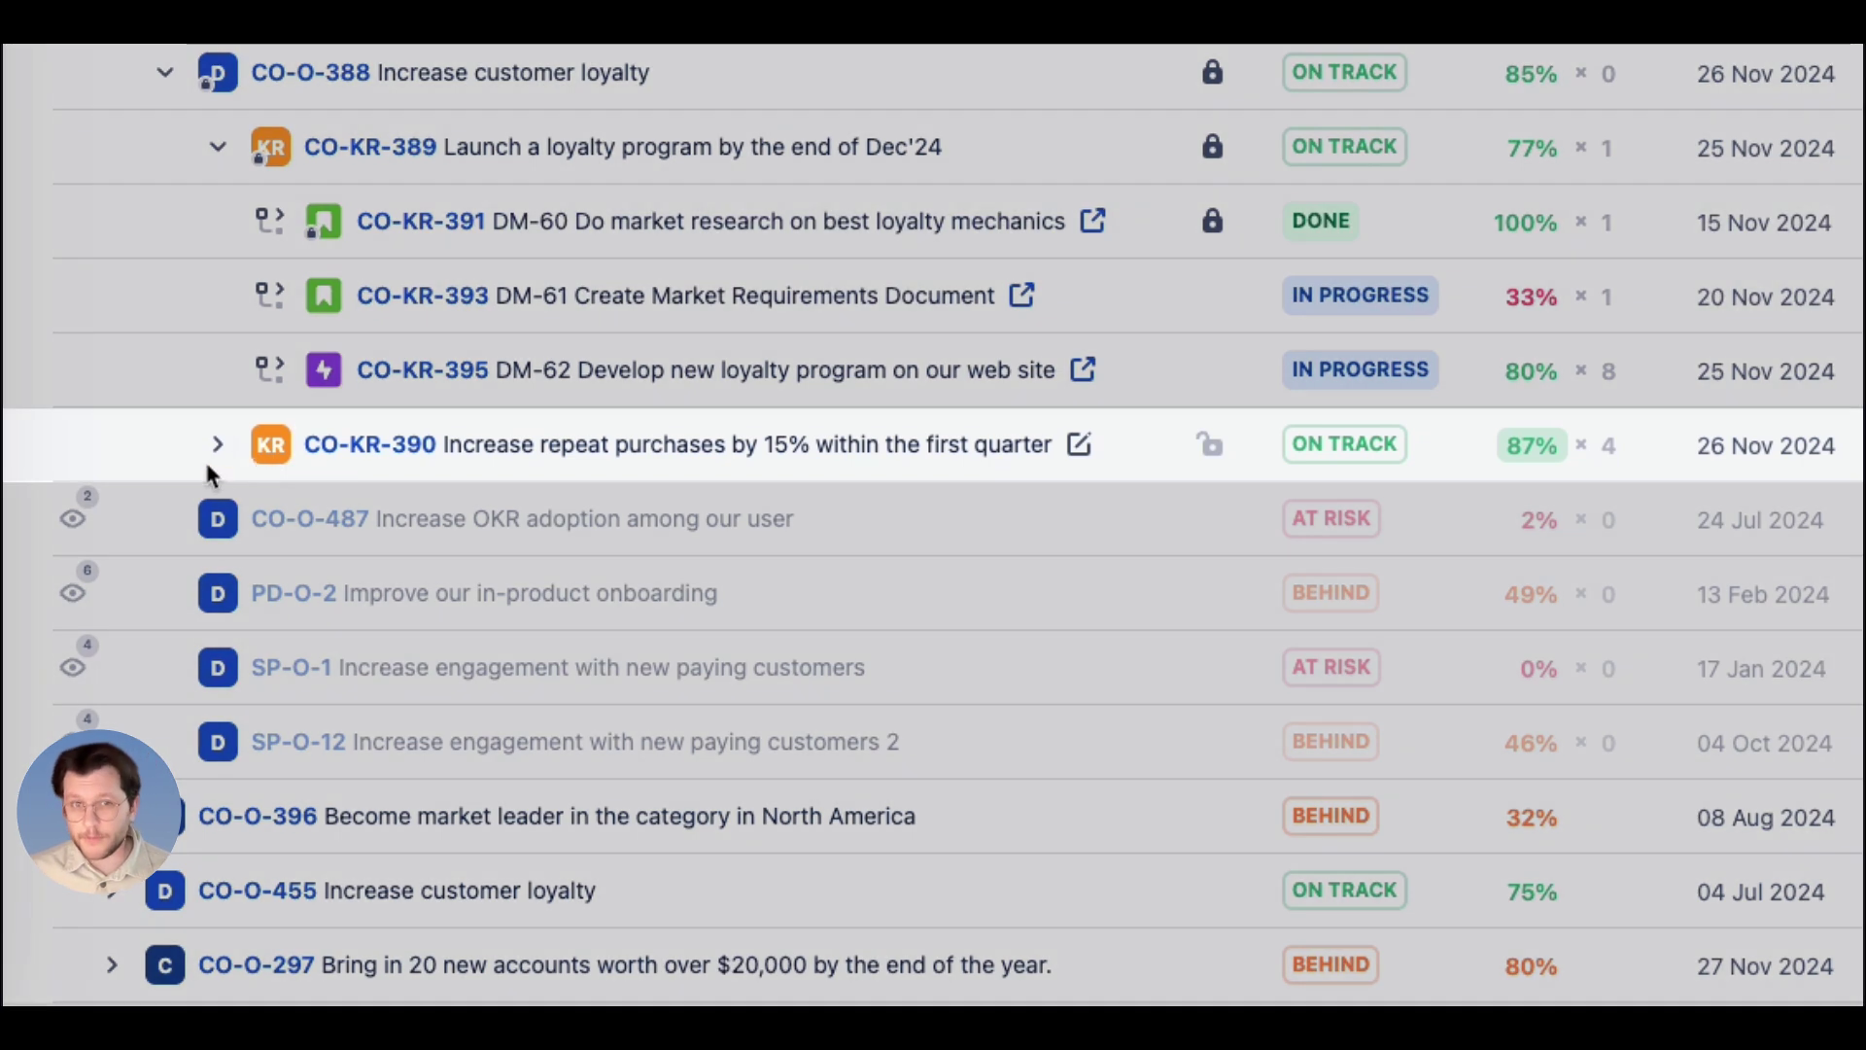
# - Expand CO-KR-390 to show nested KB-10 and highlight its 15% target
pyautogui.click(215, 446)
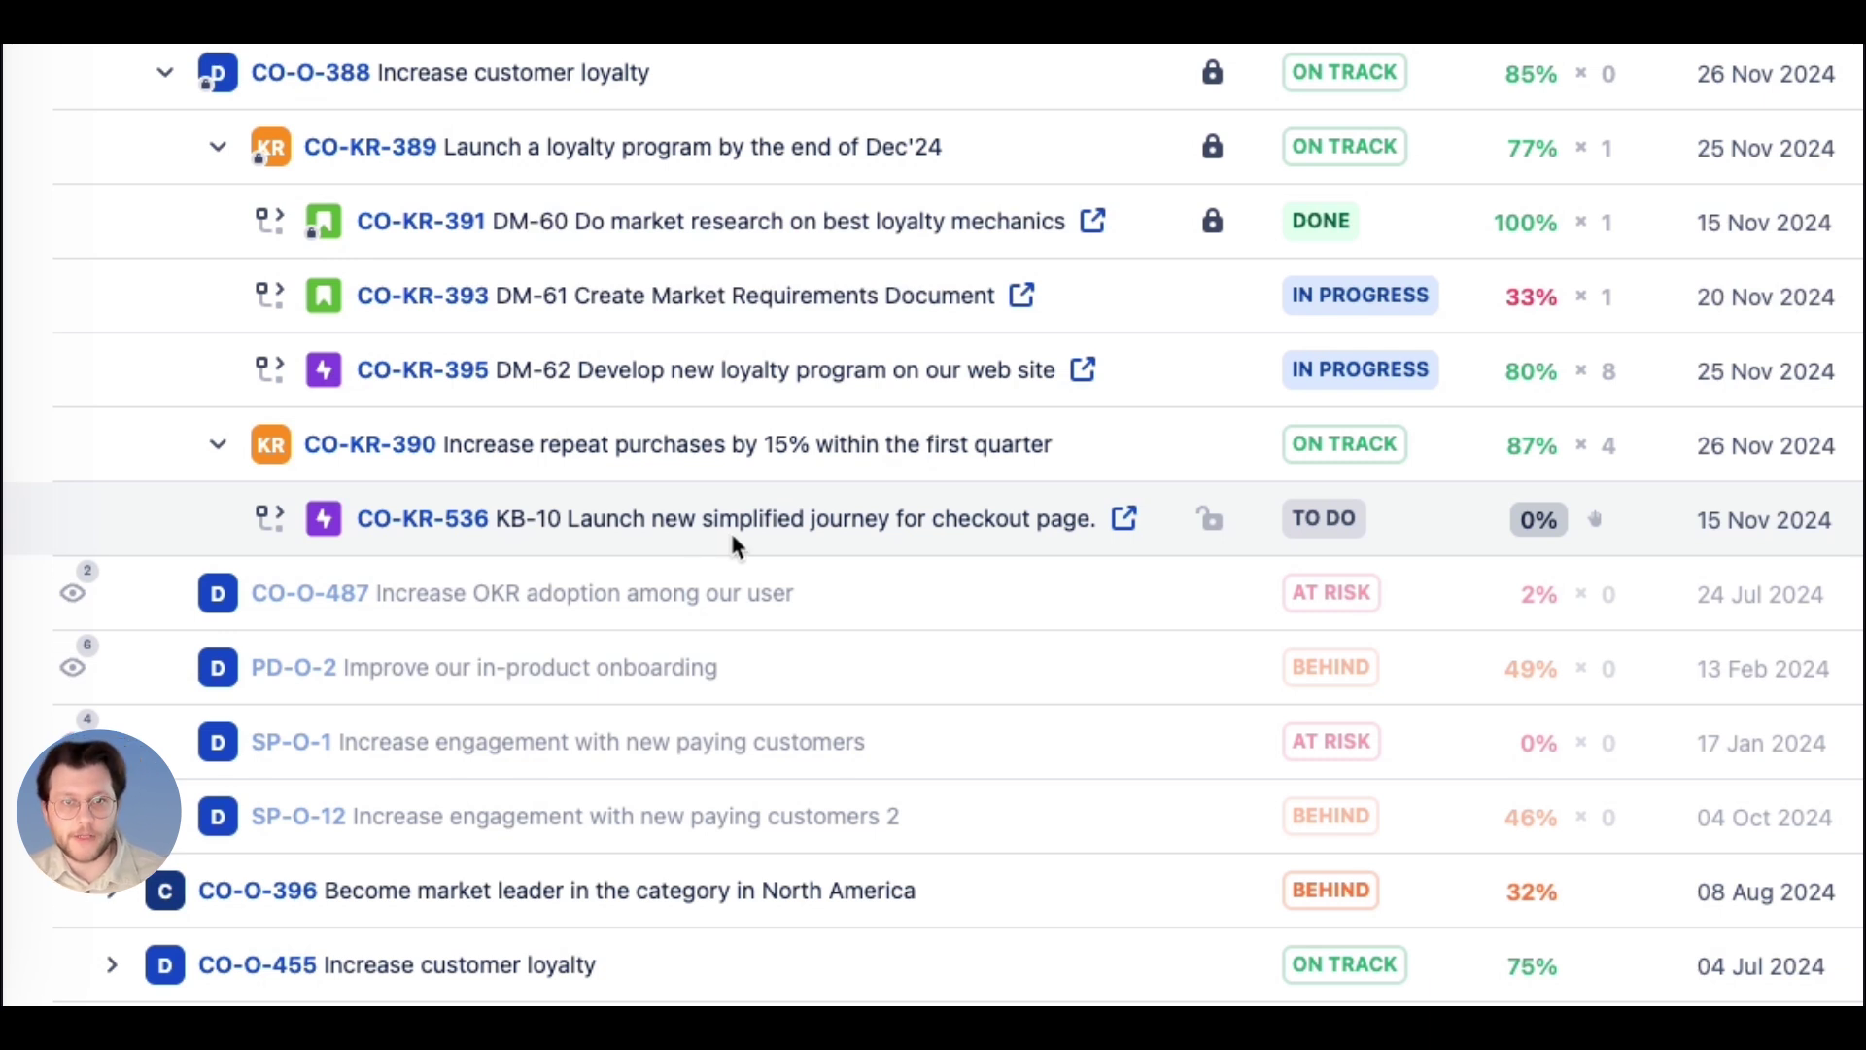
pyautogui.moveTo(764, 445); pyautogui.dragTo(803, 446)
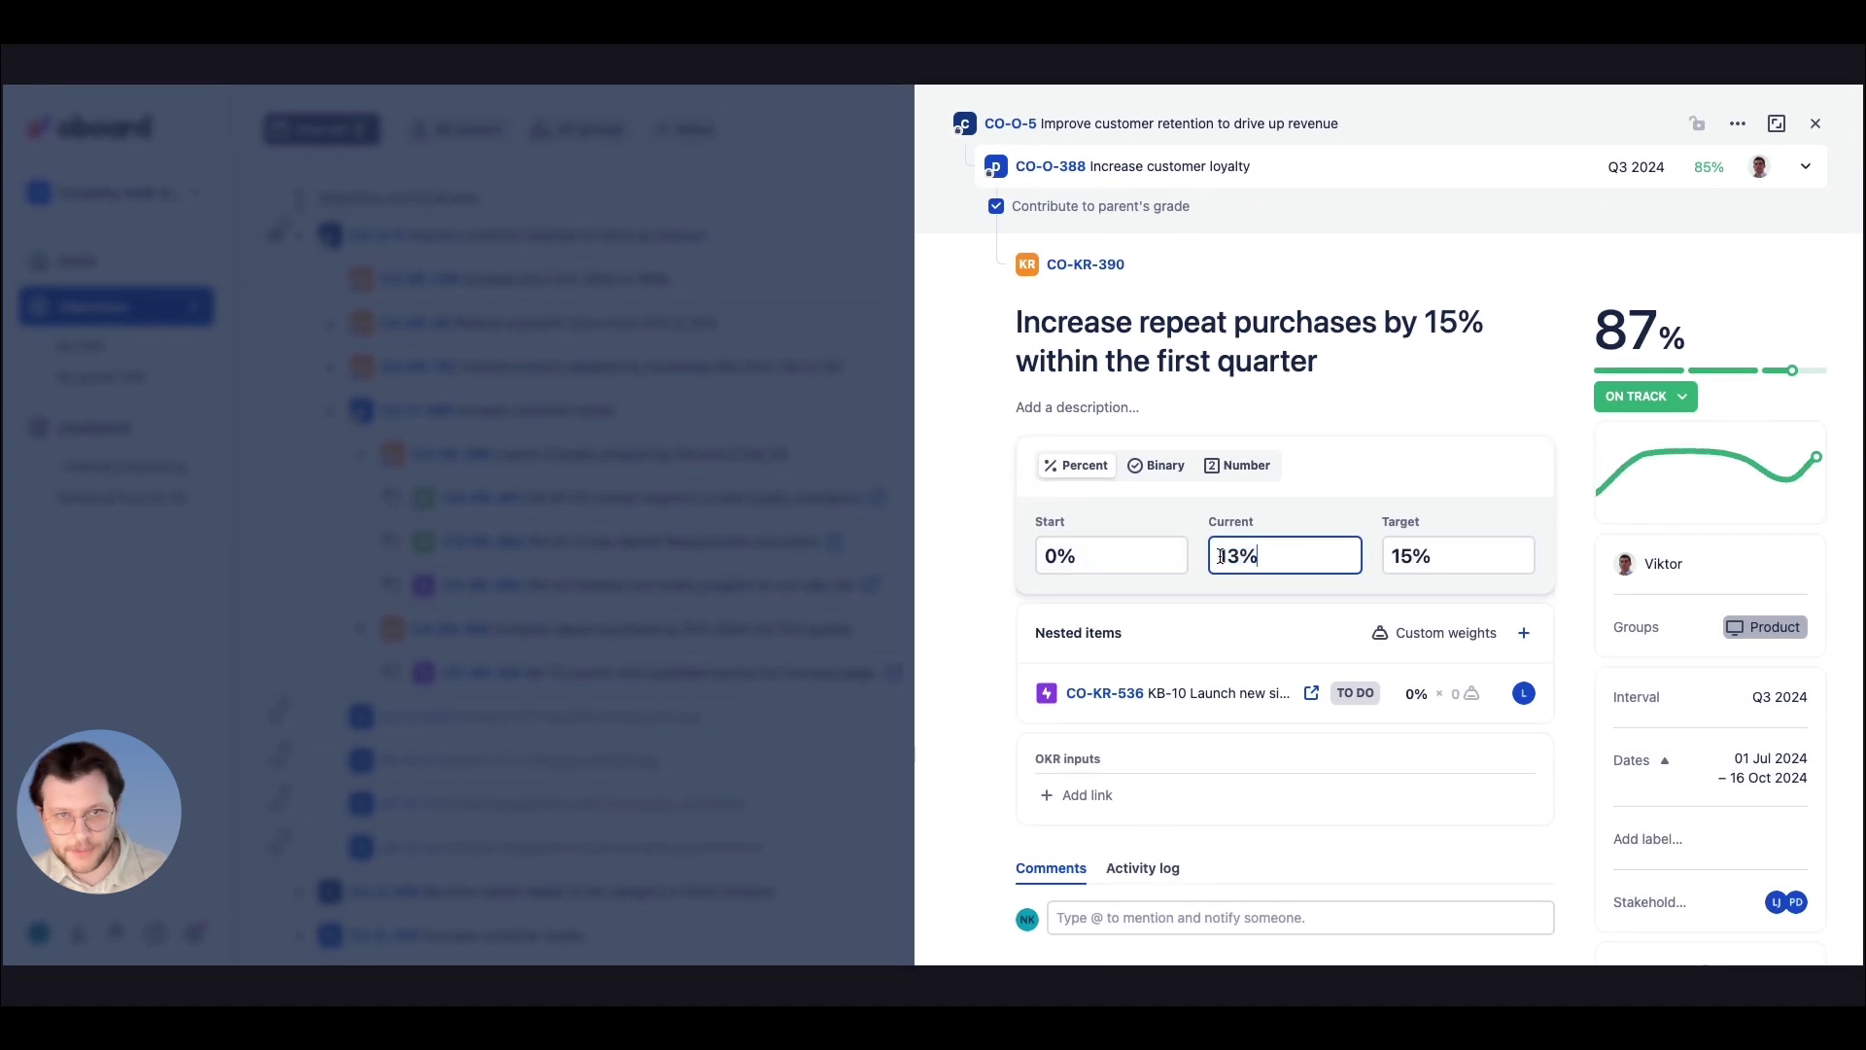
pyautogui.moveTo(1219, 556); pyautogui.dragTo(1264, 556)
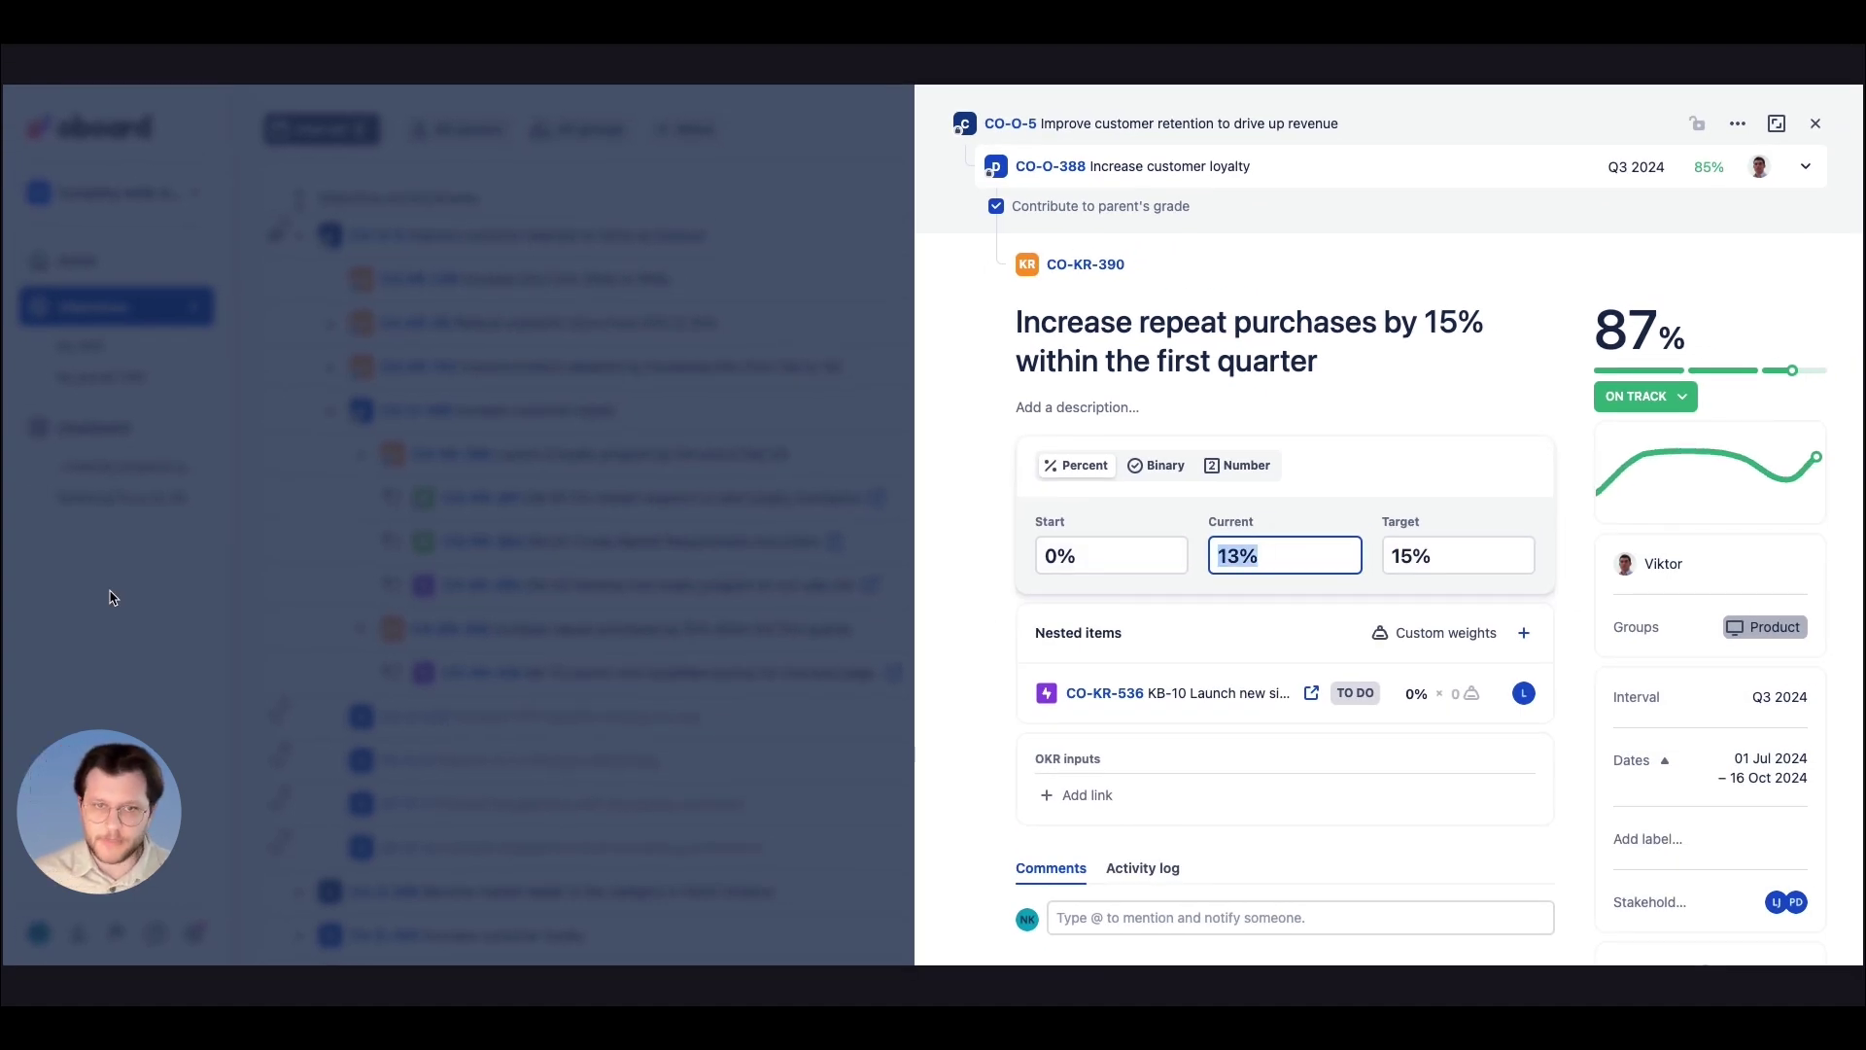
pyautogui.press('Escape')
pyautogui.click(892, 642)
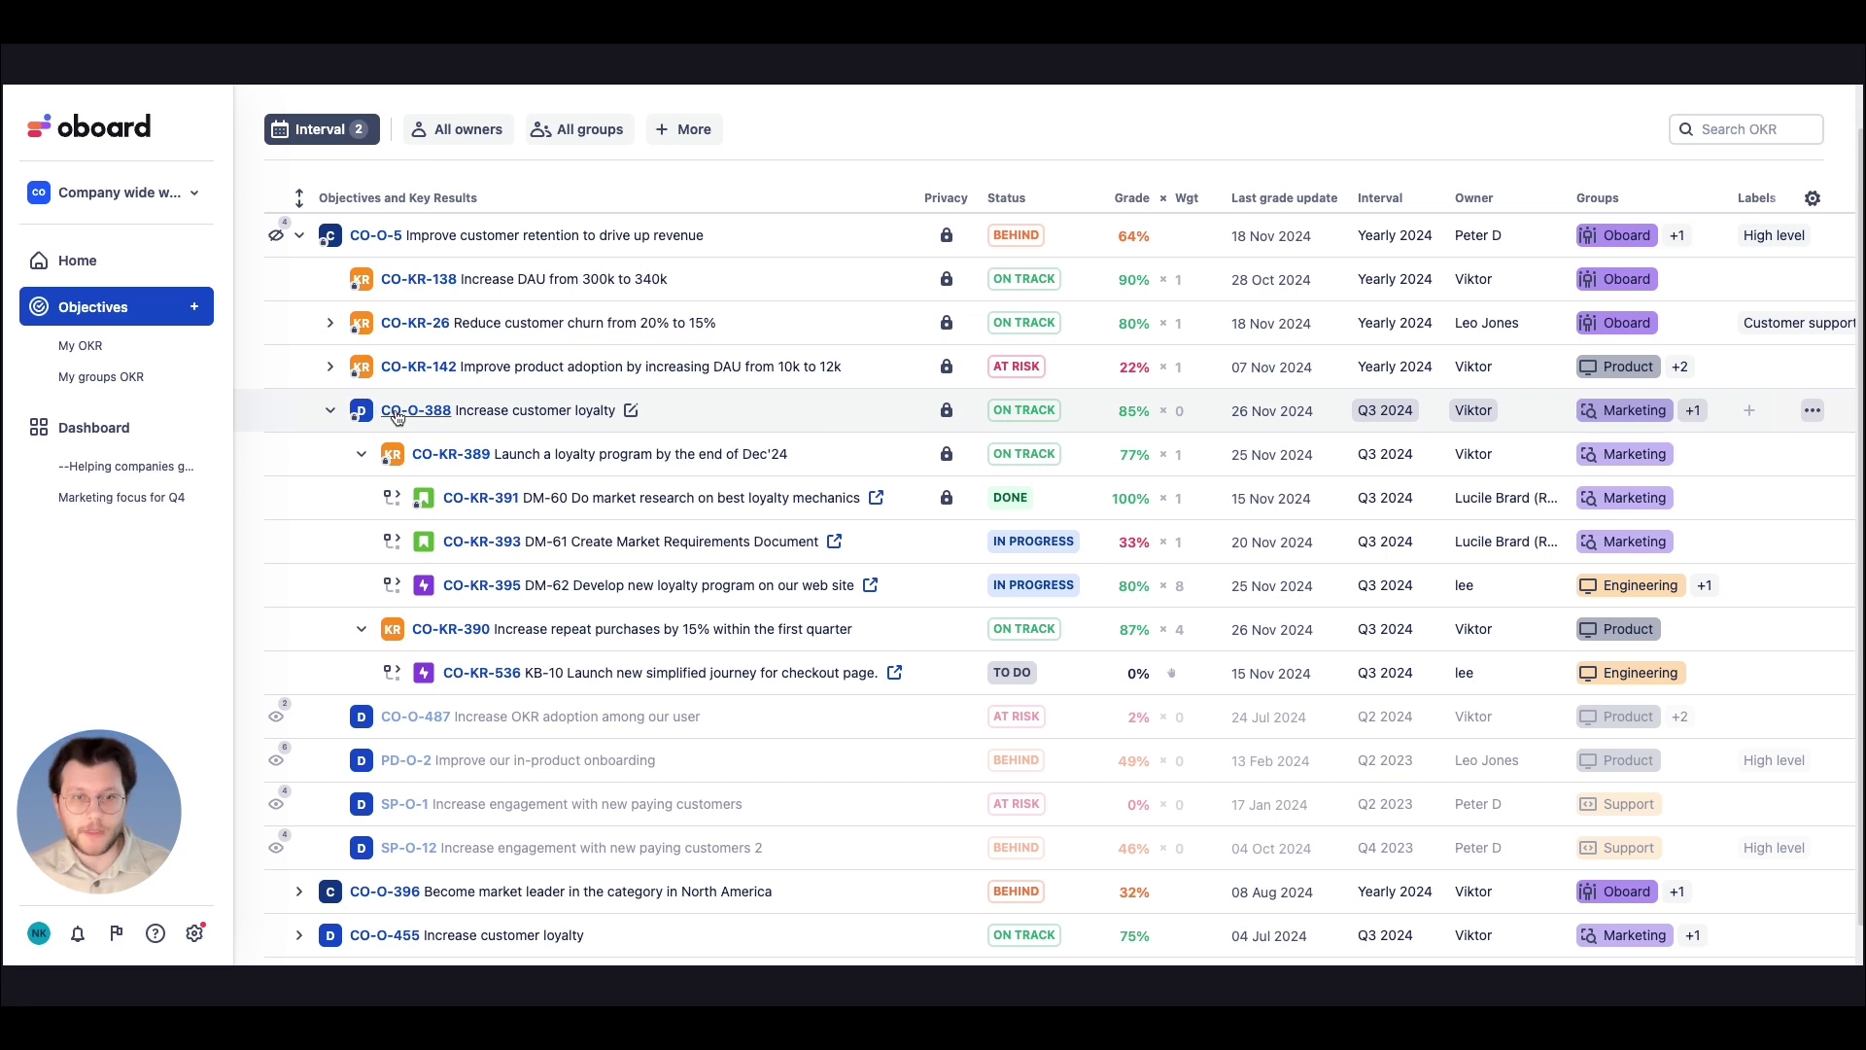
# - In CO-O-388's custom weights, confirm CO-KR-390 at weight 4 and CO-KR-389 at 1
pyautogui.click(396, 411)
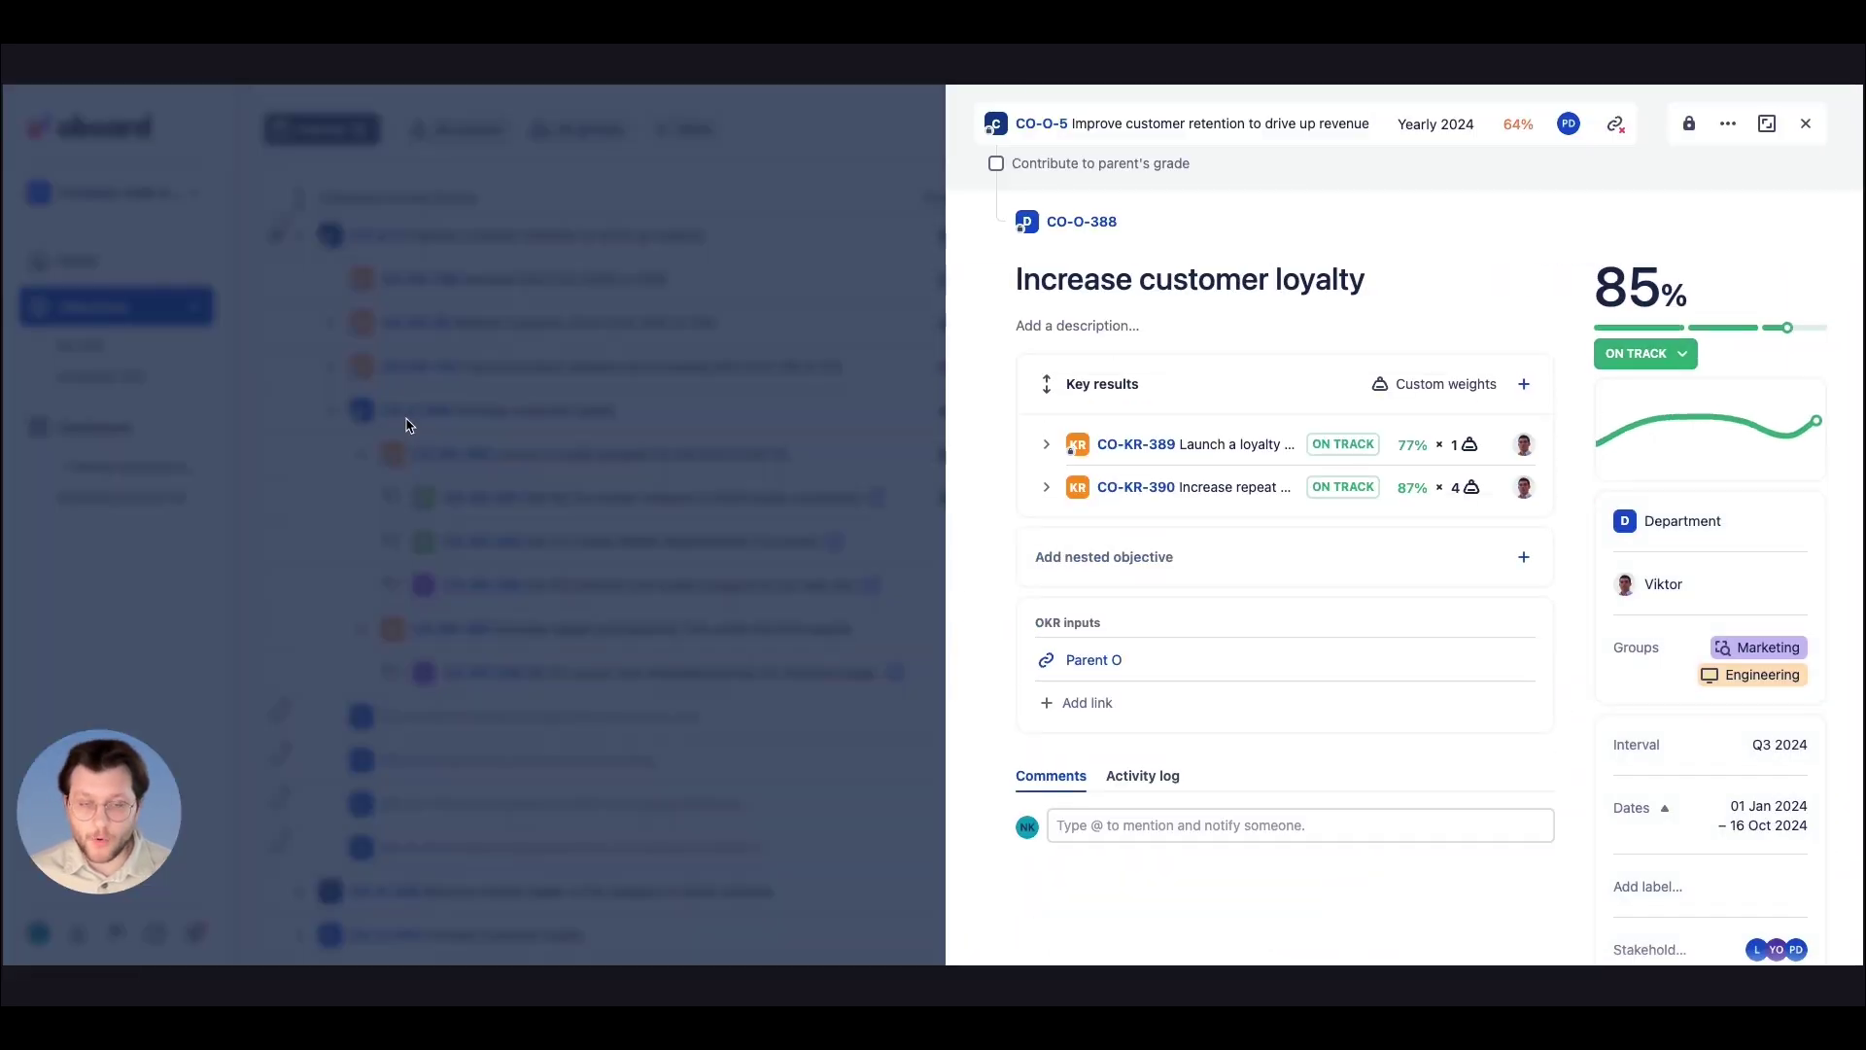
pyautogui.click(1436, 389)
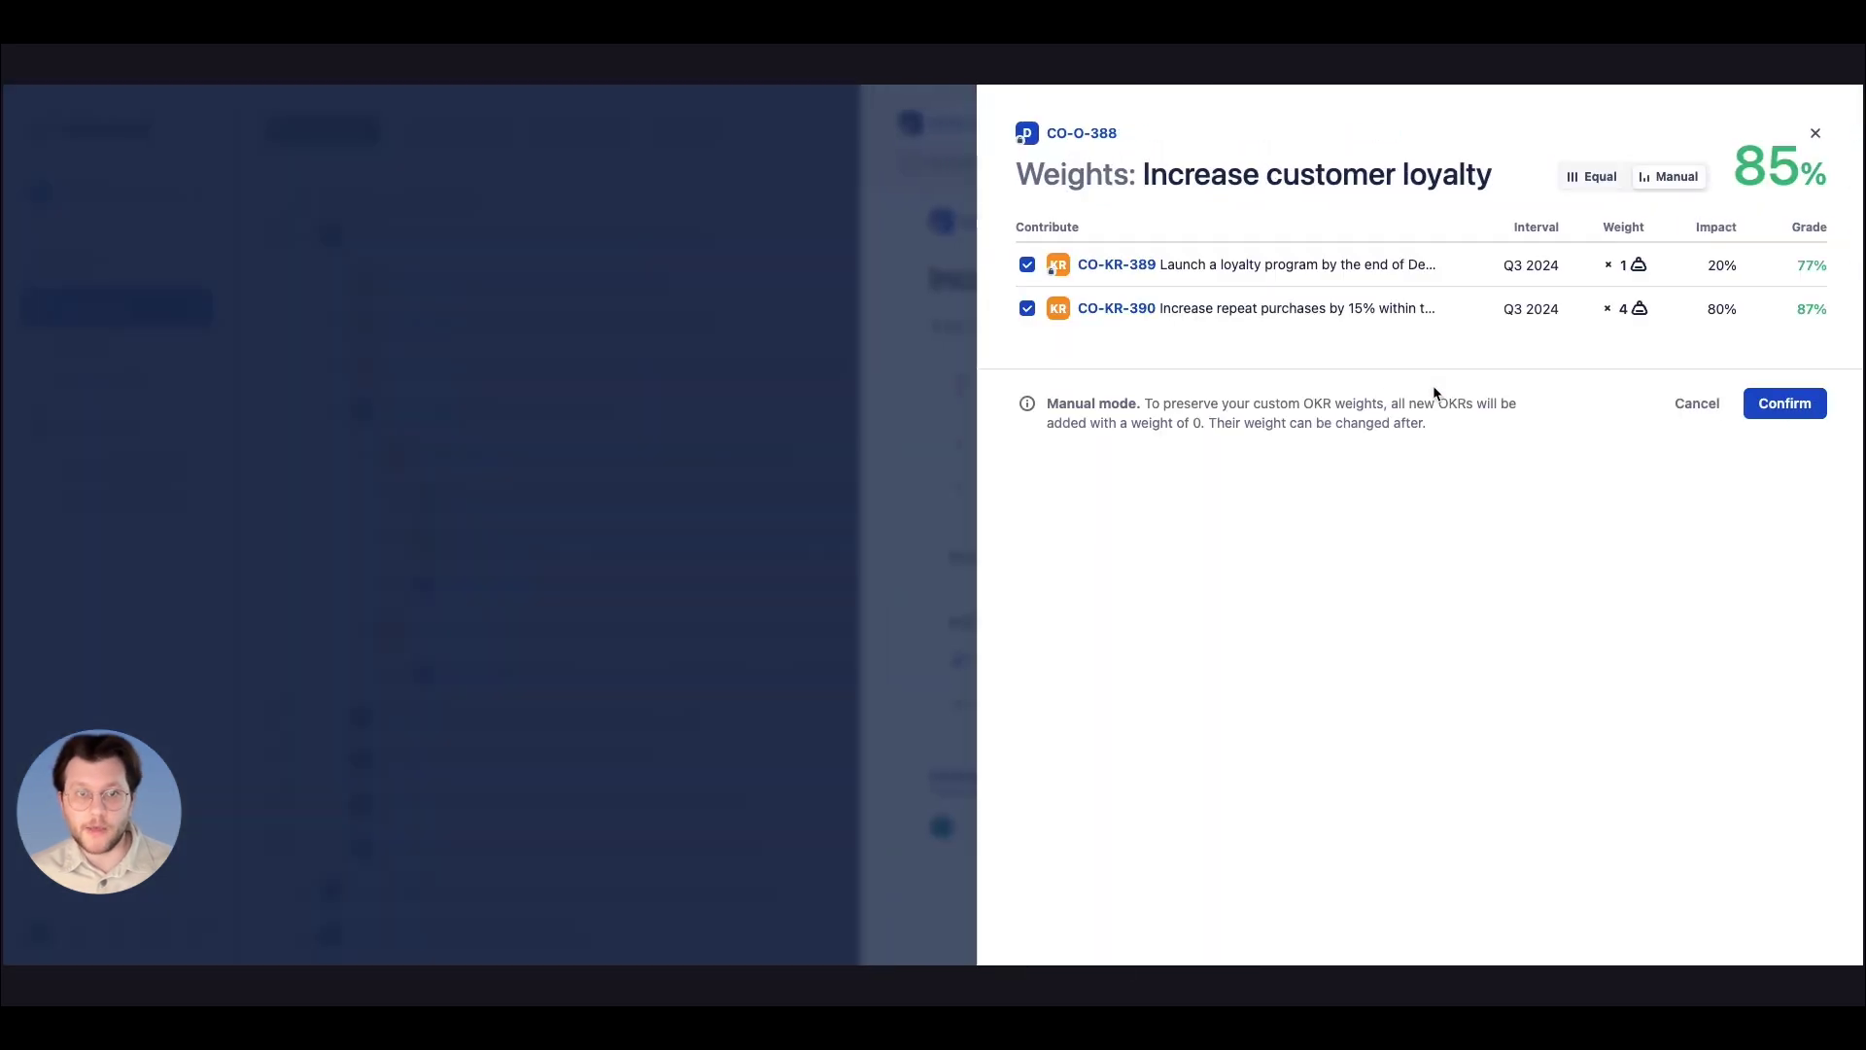
pyautogui.click(1654, 309)
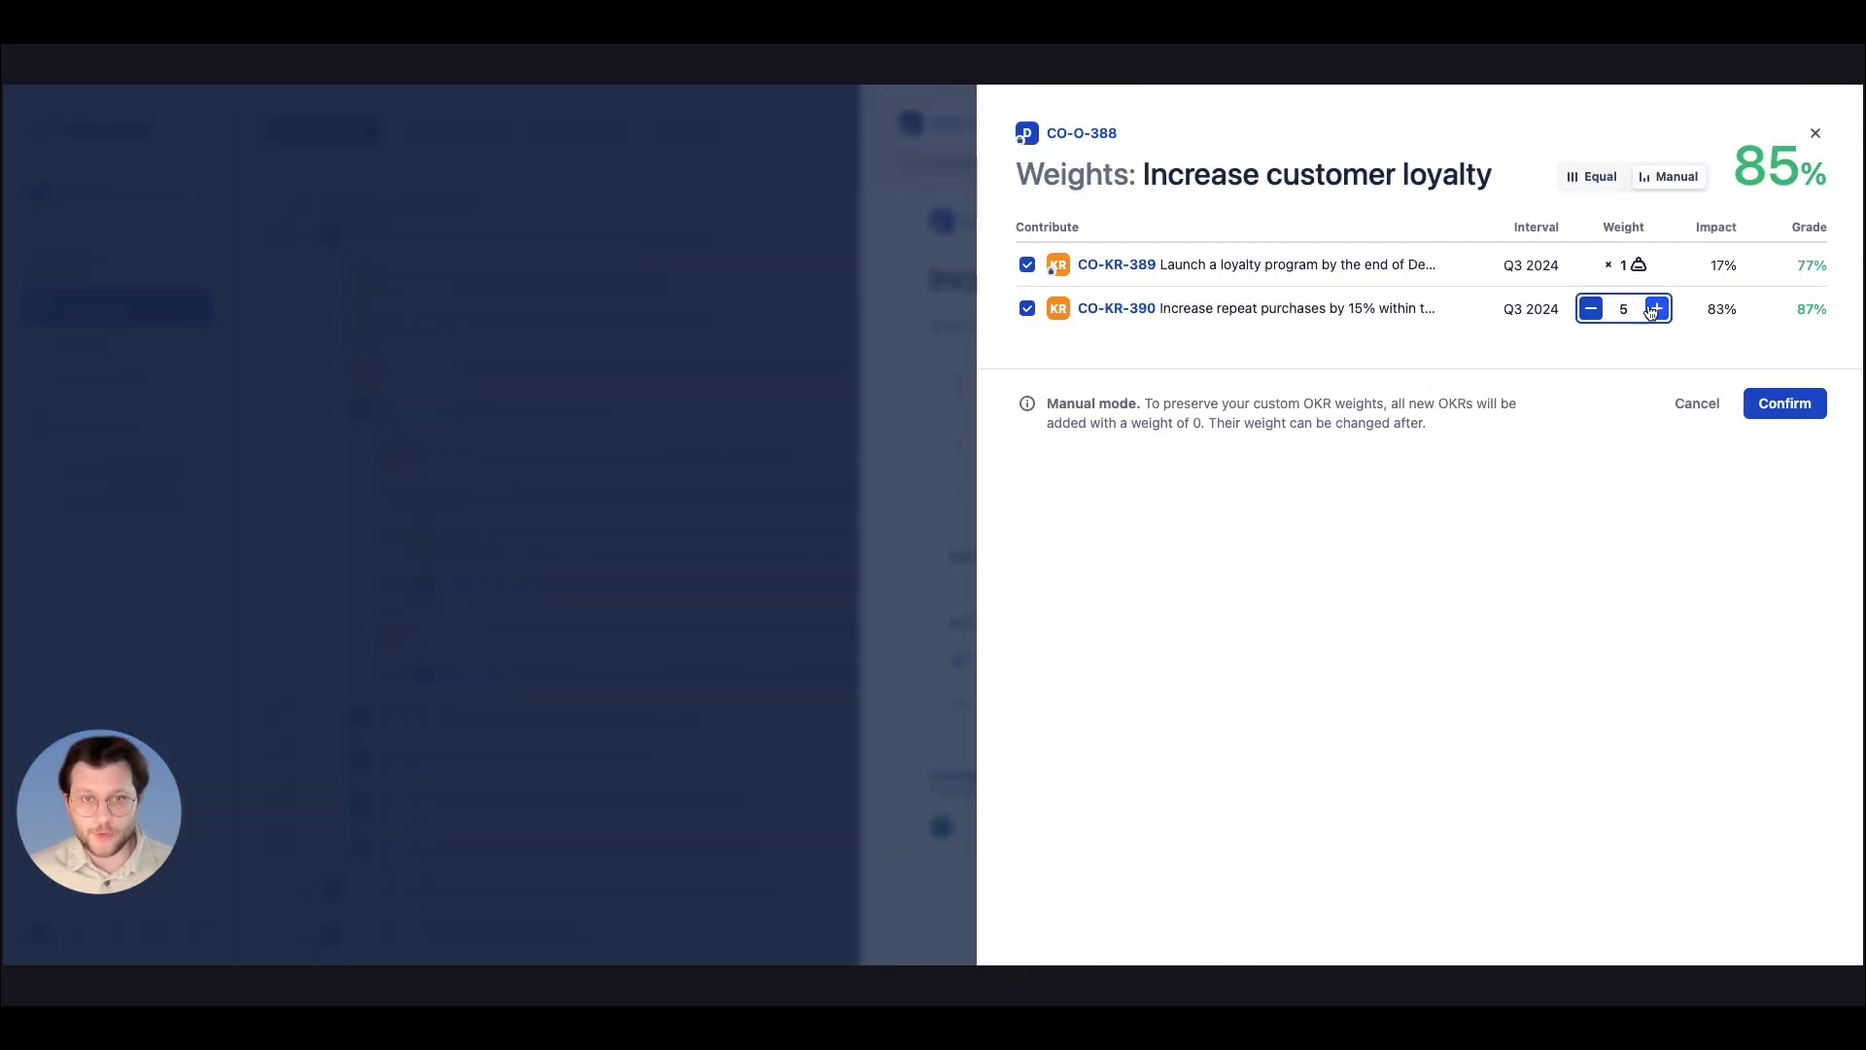
pyautogui.click(1589, 308)
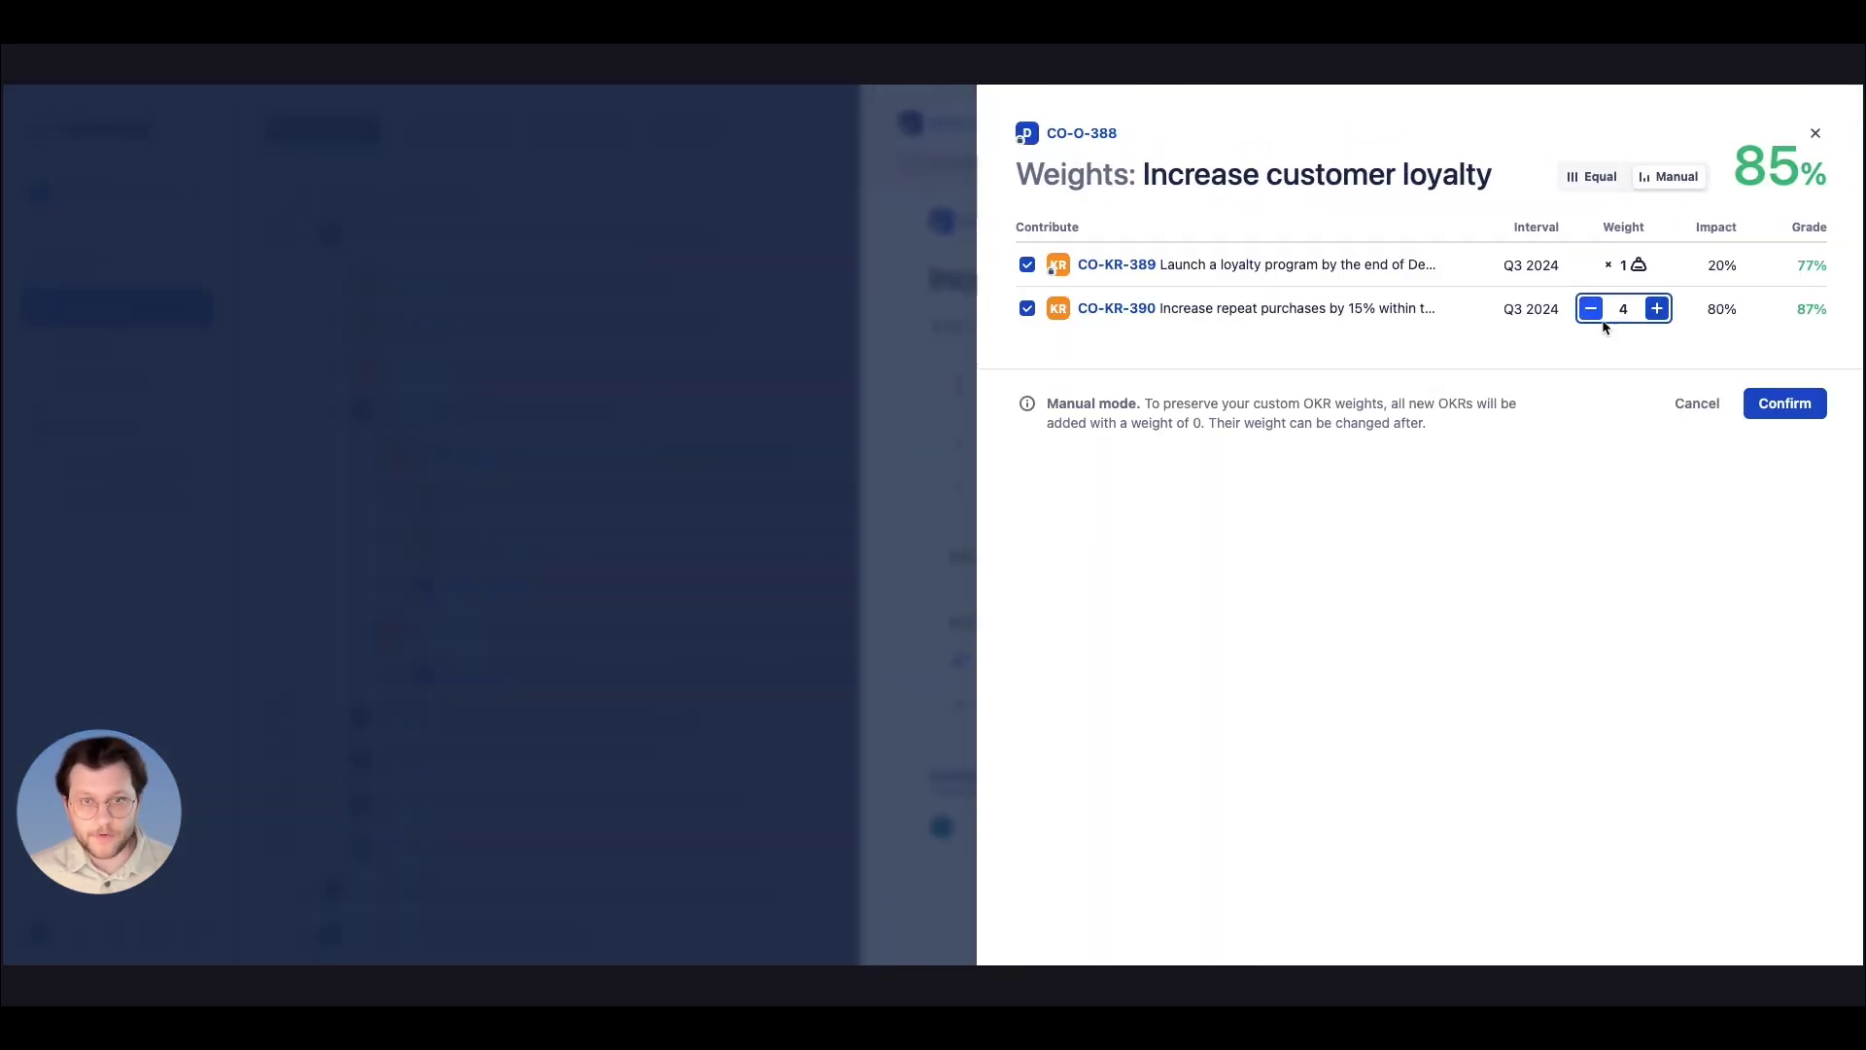
pyautogui.click(1781, 407)
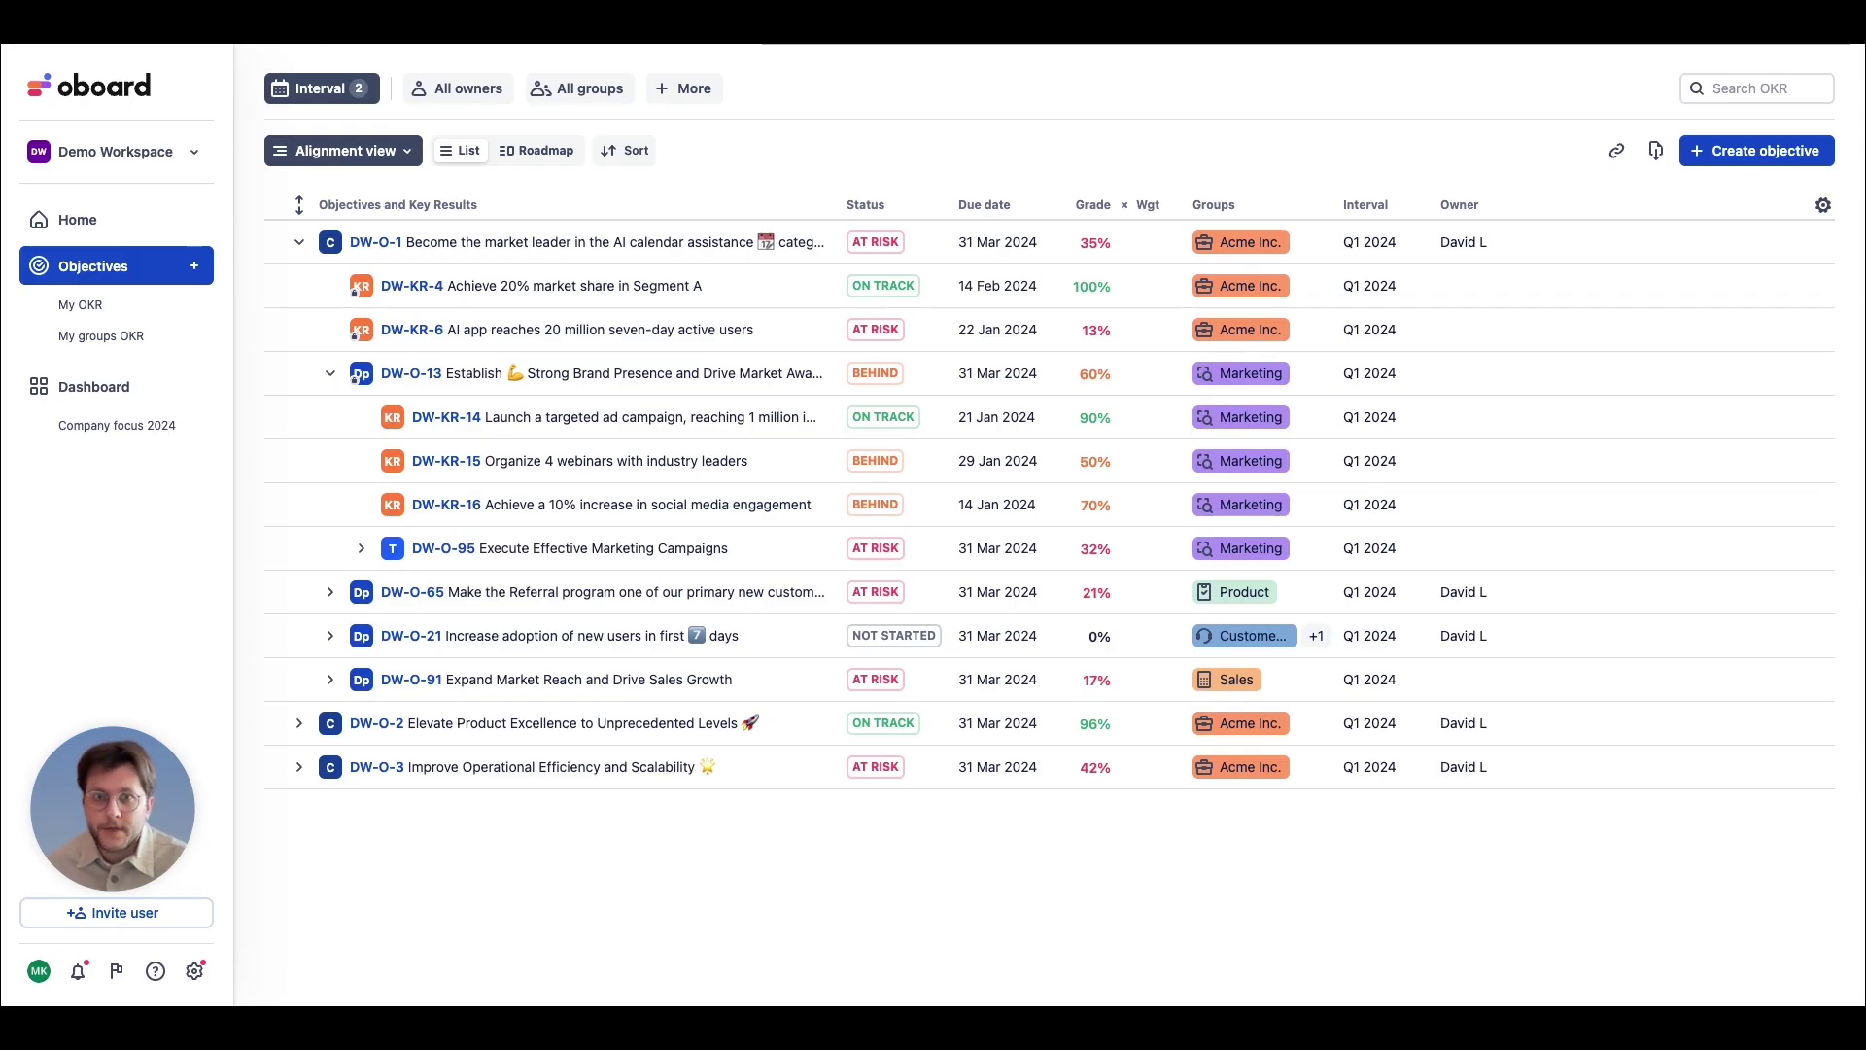
# - Set DW-KR-6's current value to 80%, then check its At Risk status options
pyautogui.click(407, 335)
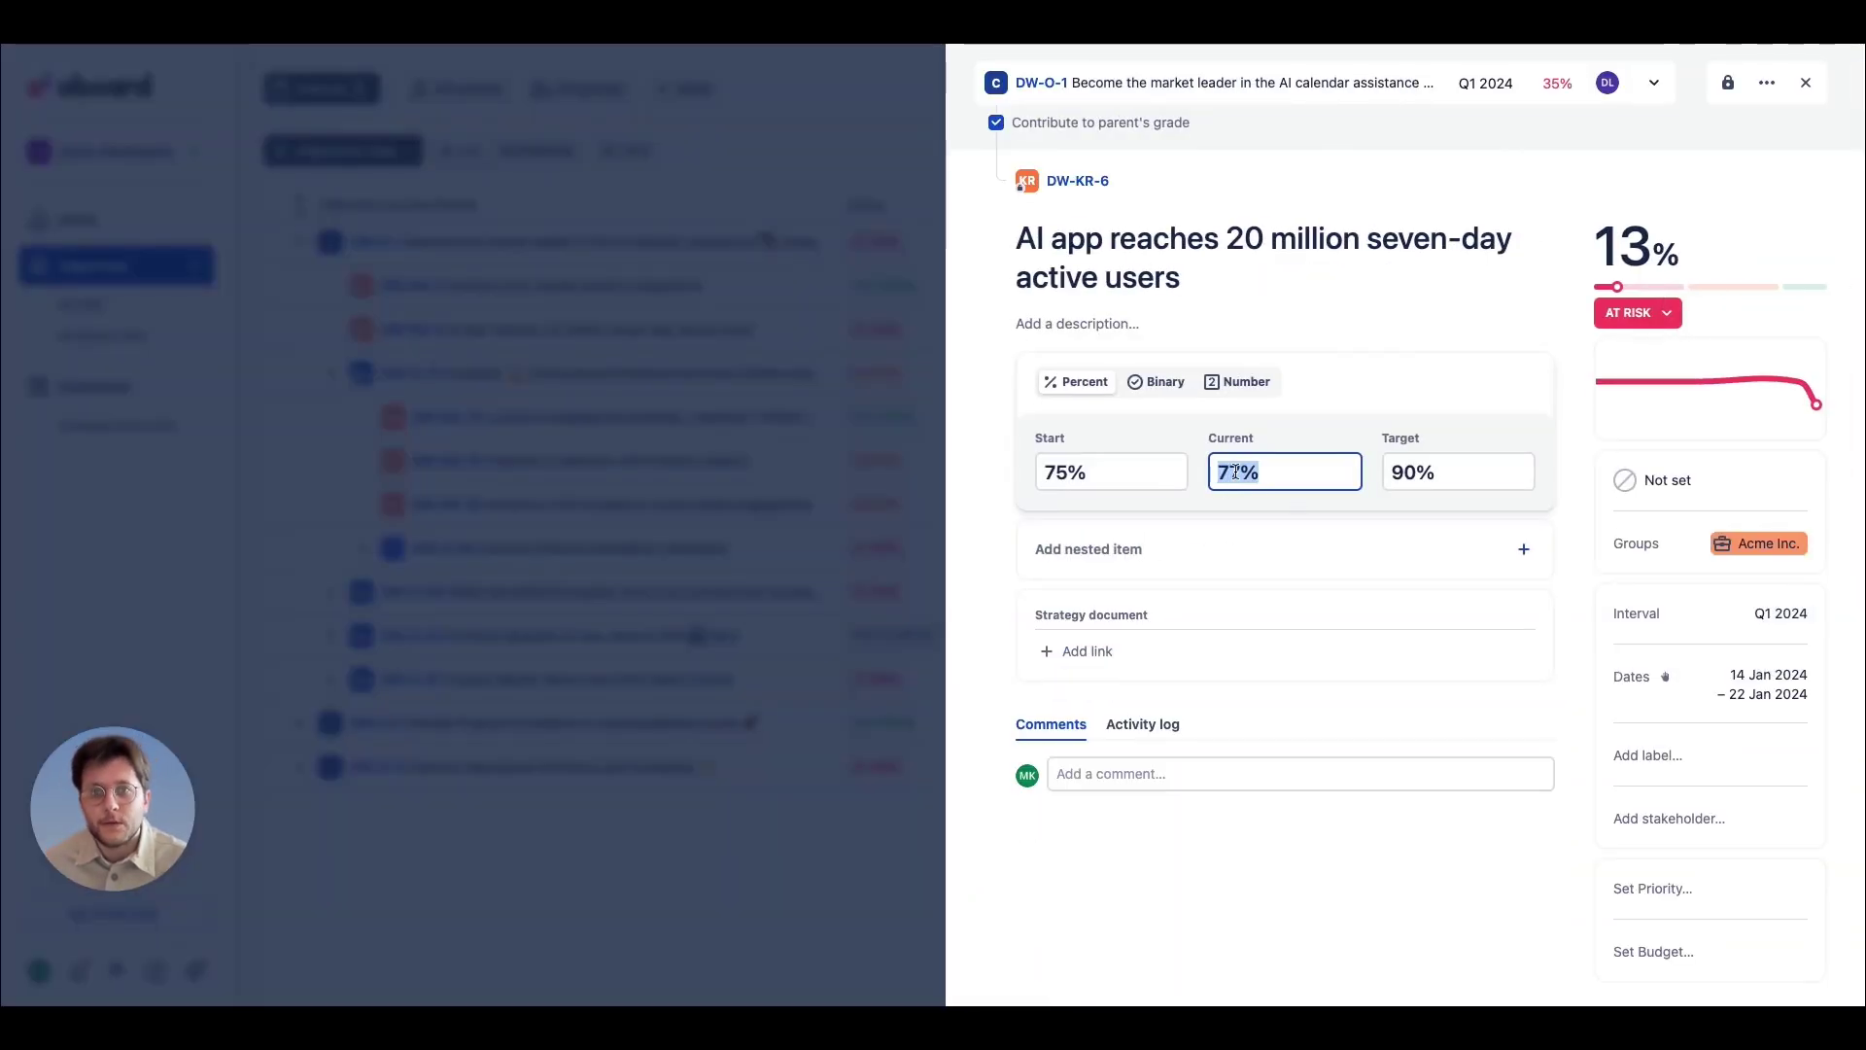
pyautogui.write('80')
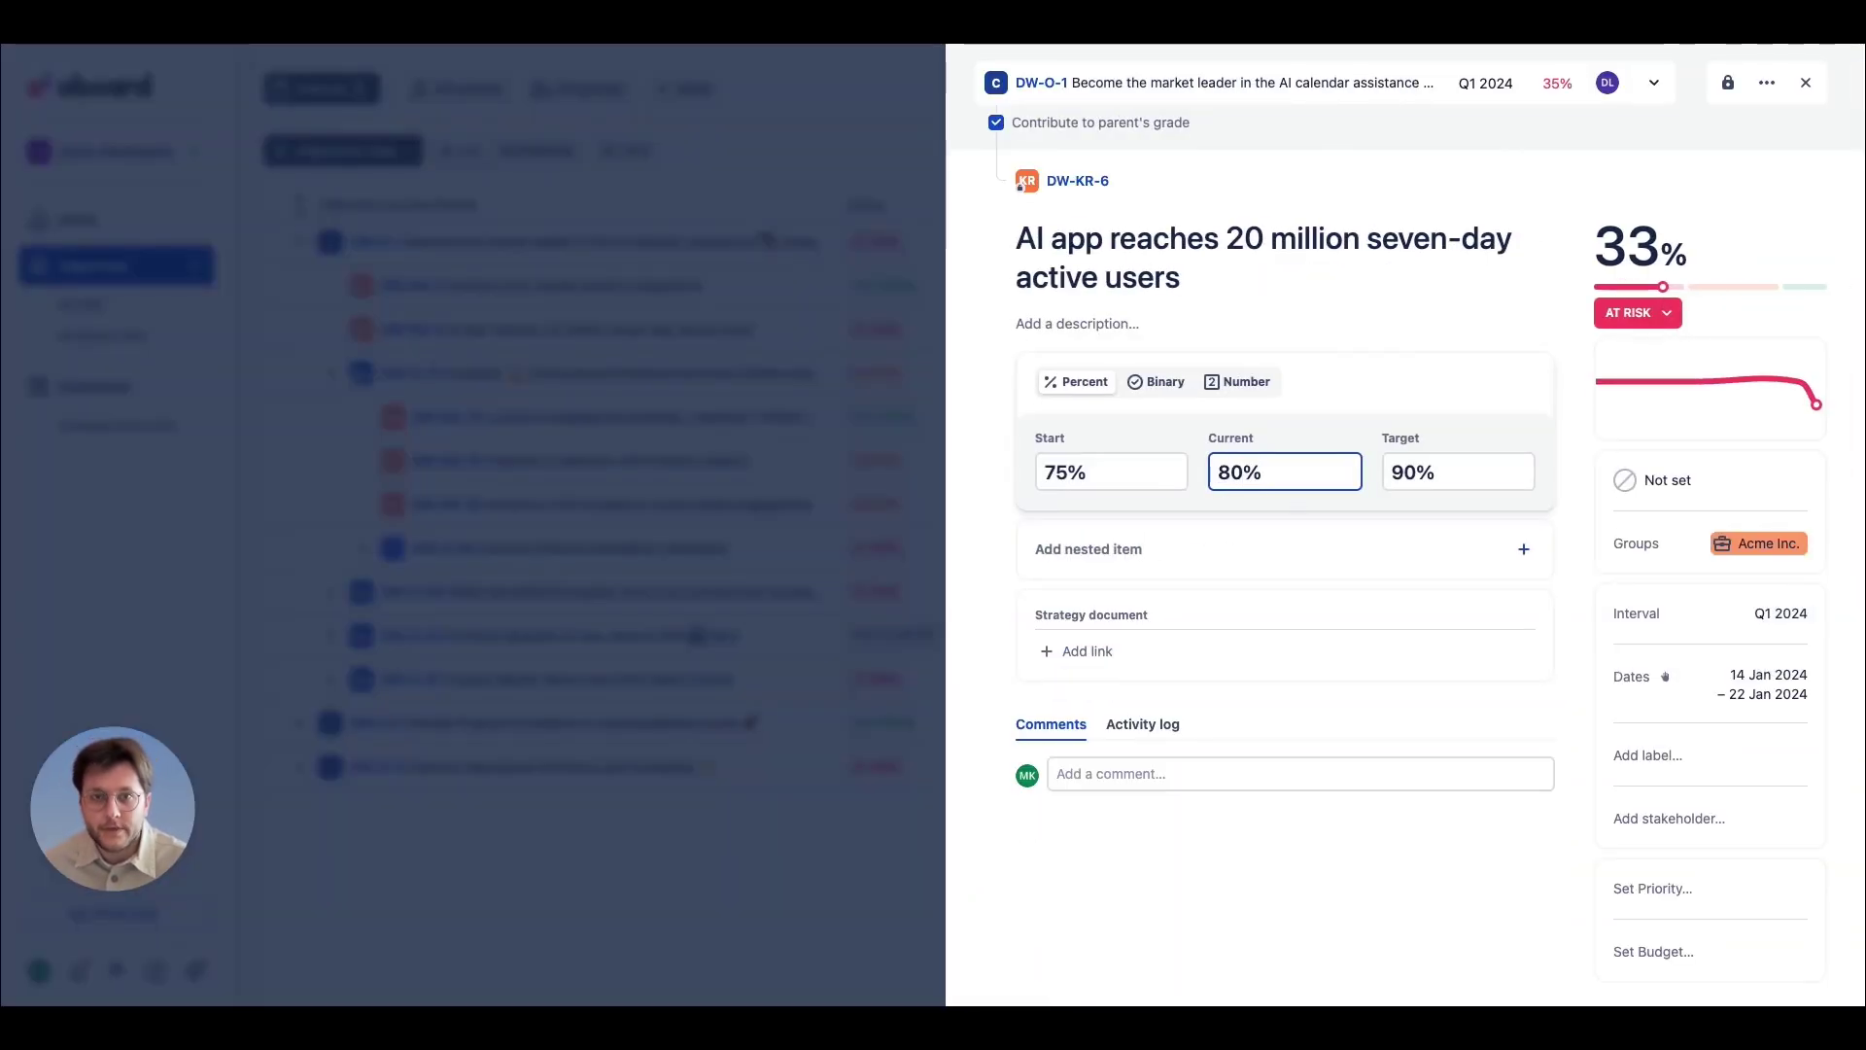
pyautogui.click(1345, 857)
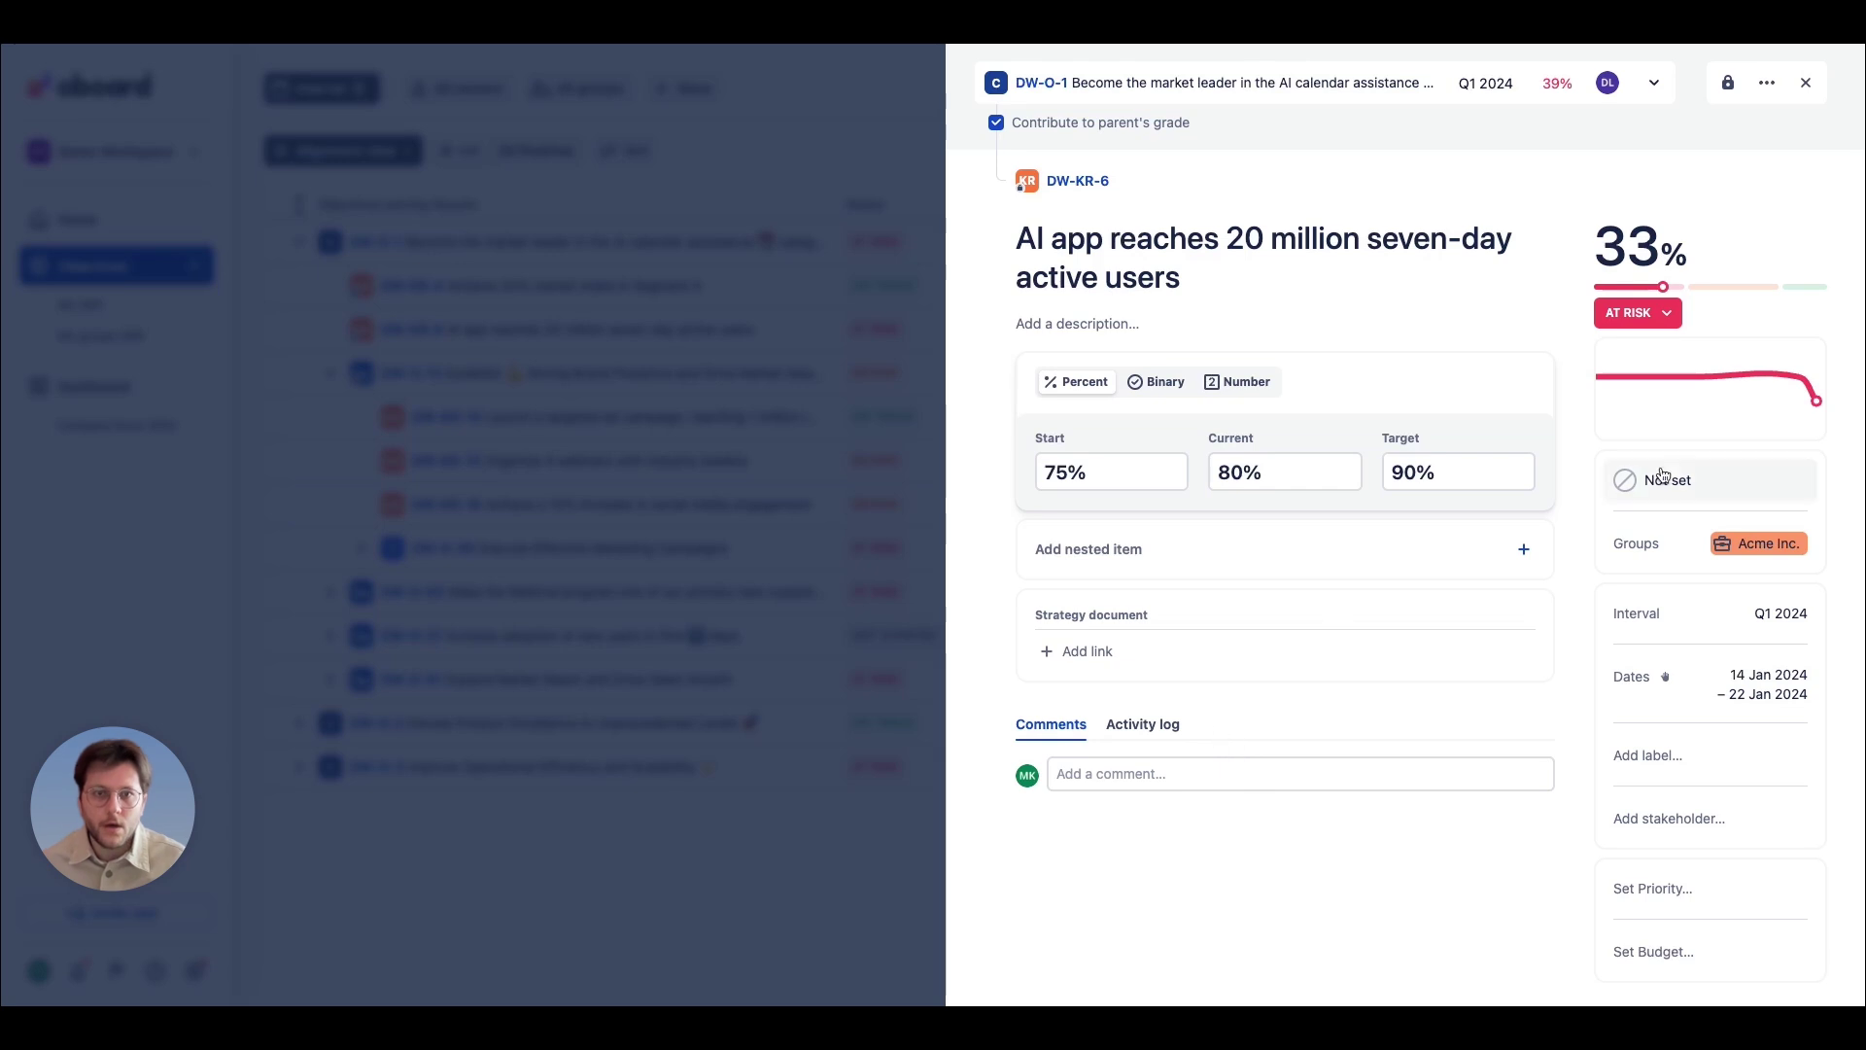
pyautogui.click(1641, 315)
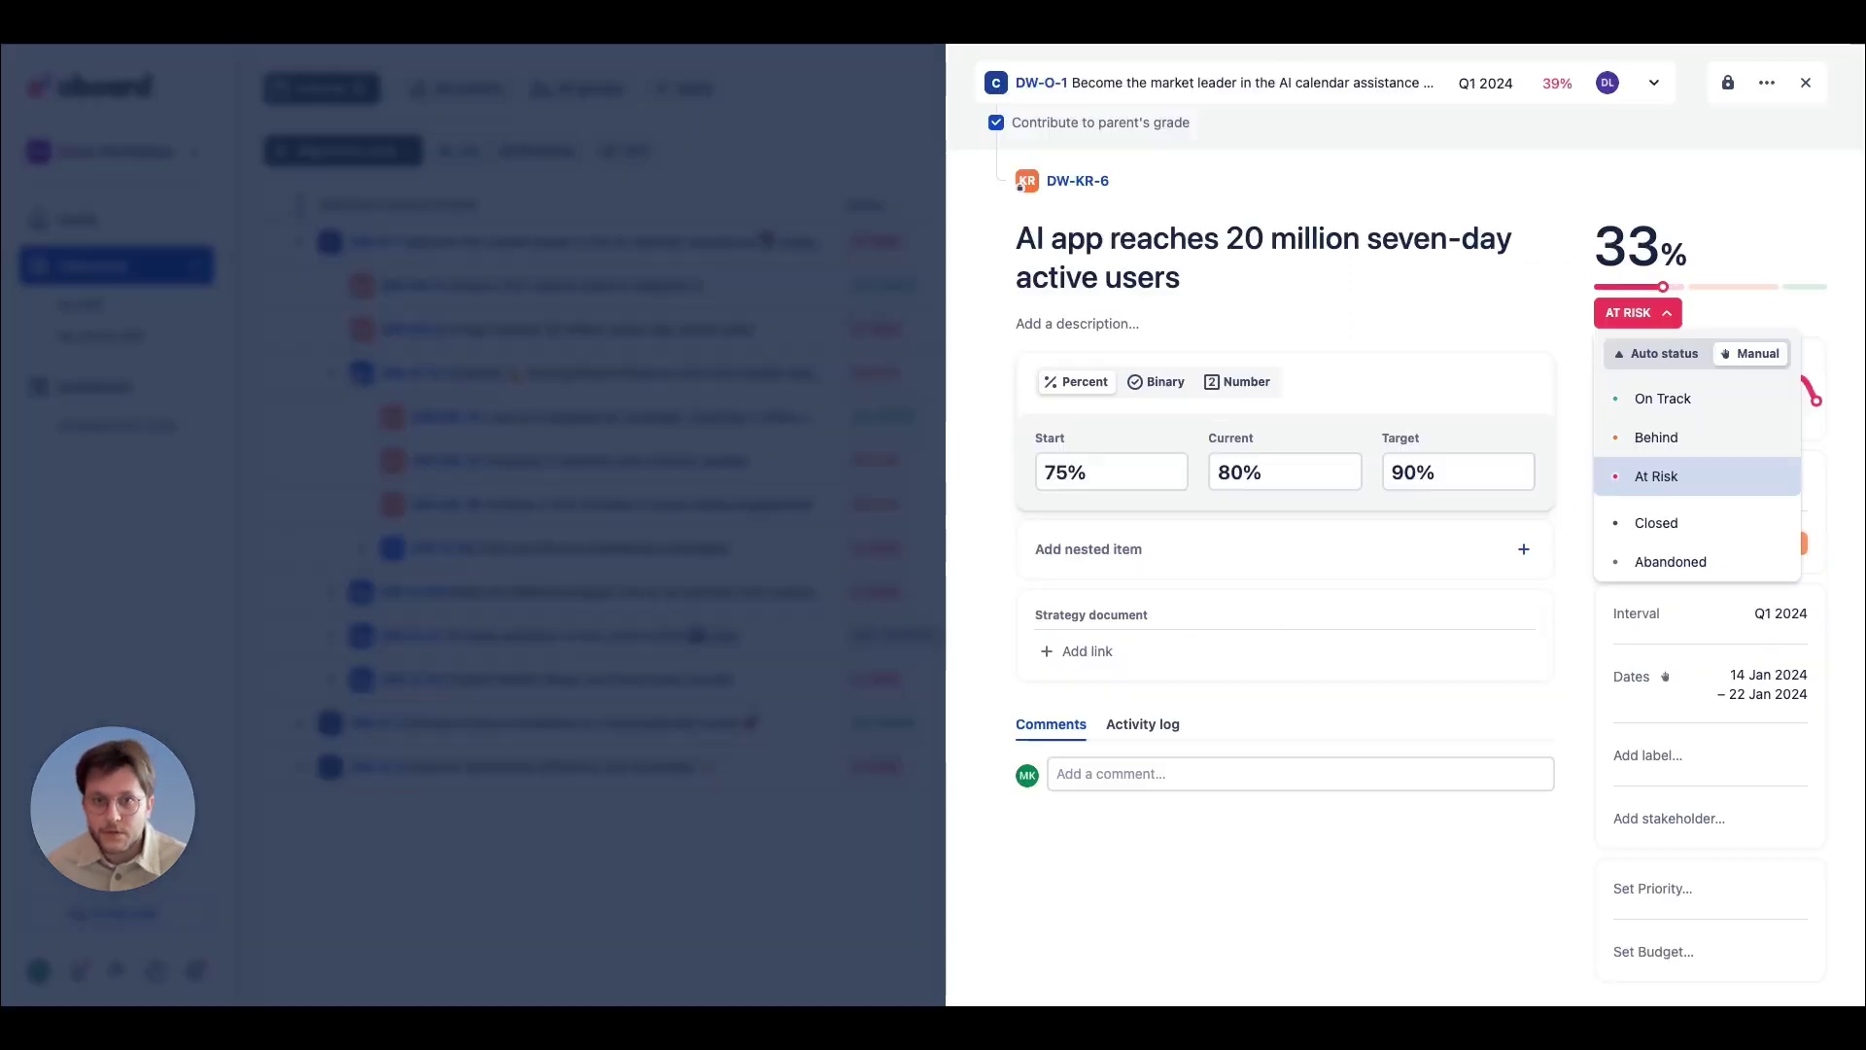
# - Go from DW-KR-6 to parent objective DW-O-1 and scroll down to its check-in comments
pyautogui.click(1052, 90)
pyautogui.click(1053, 96)
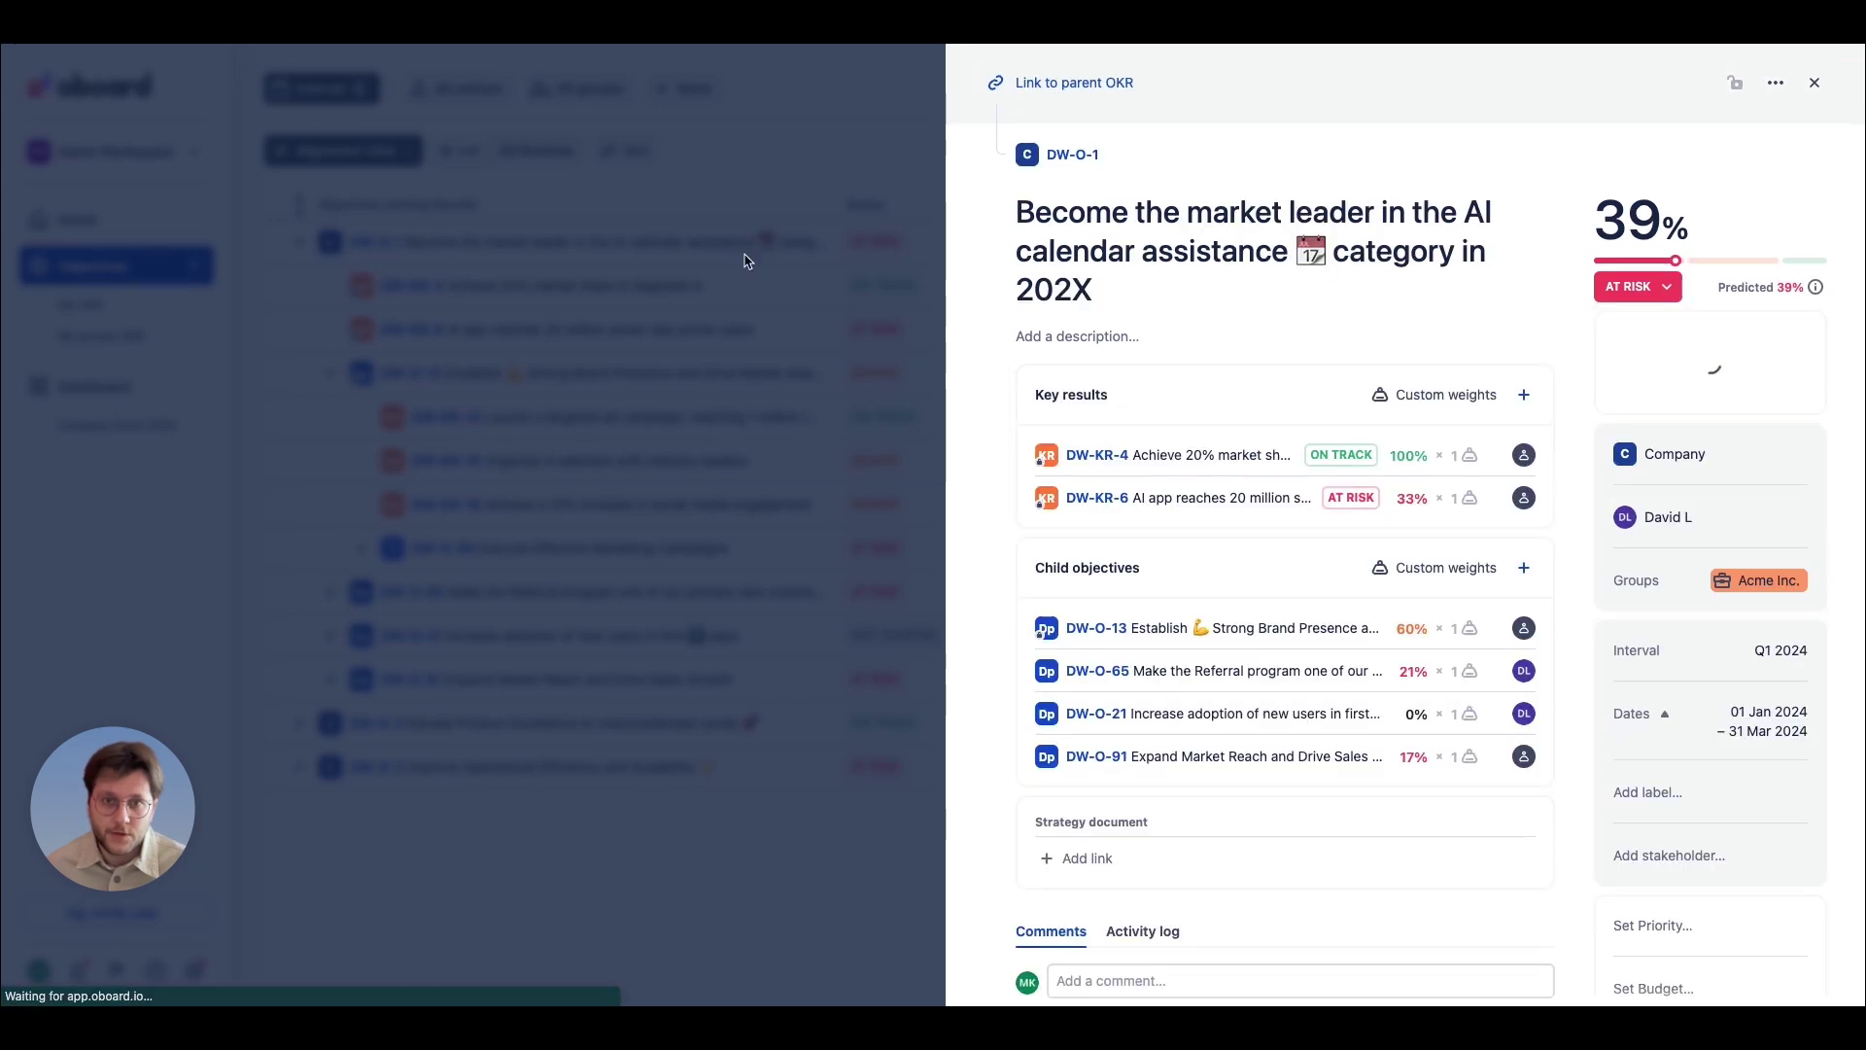
pyautogui.scroll(-2, 1126, 562)
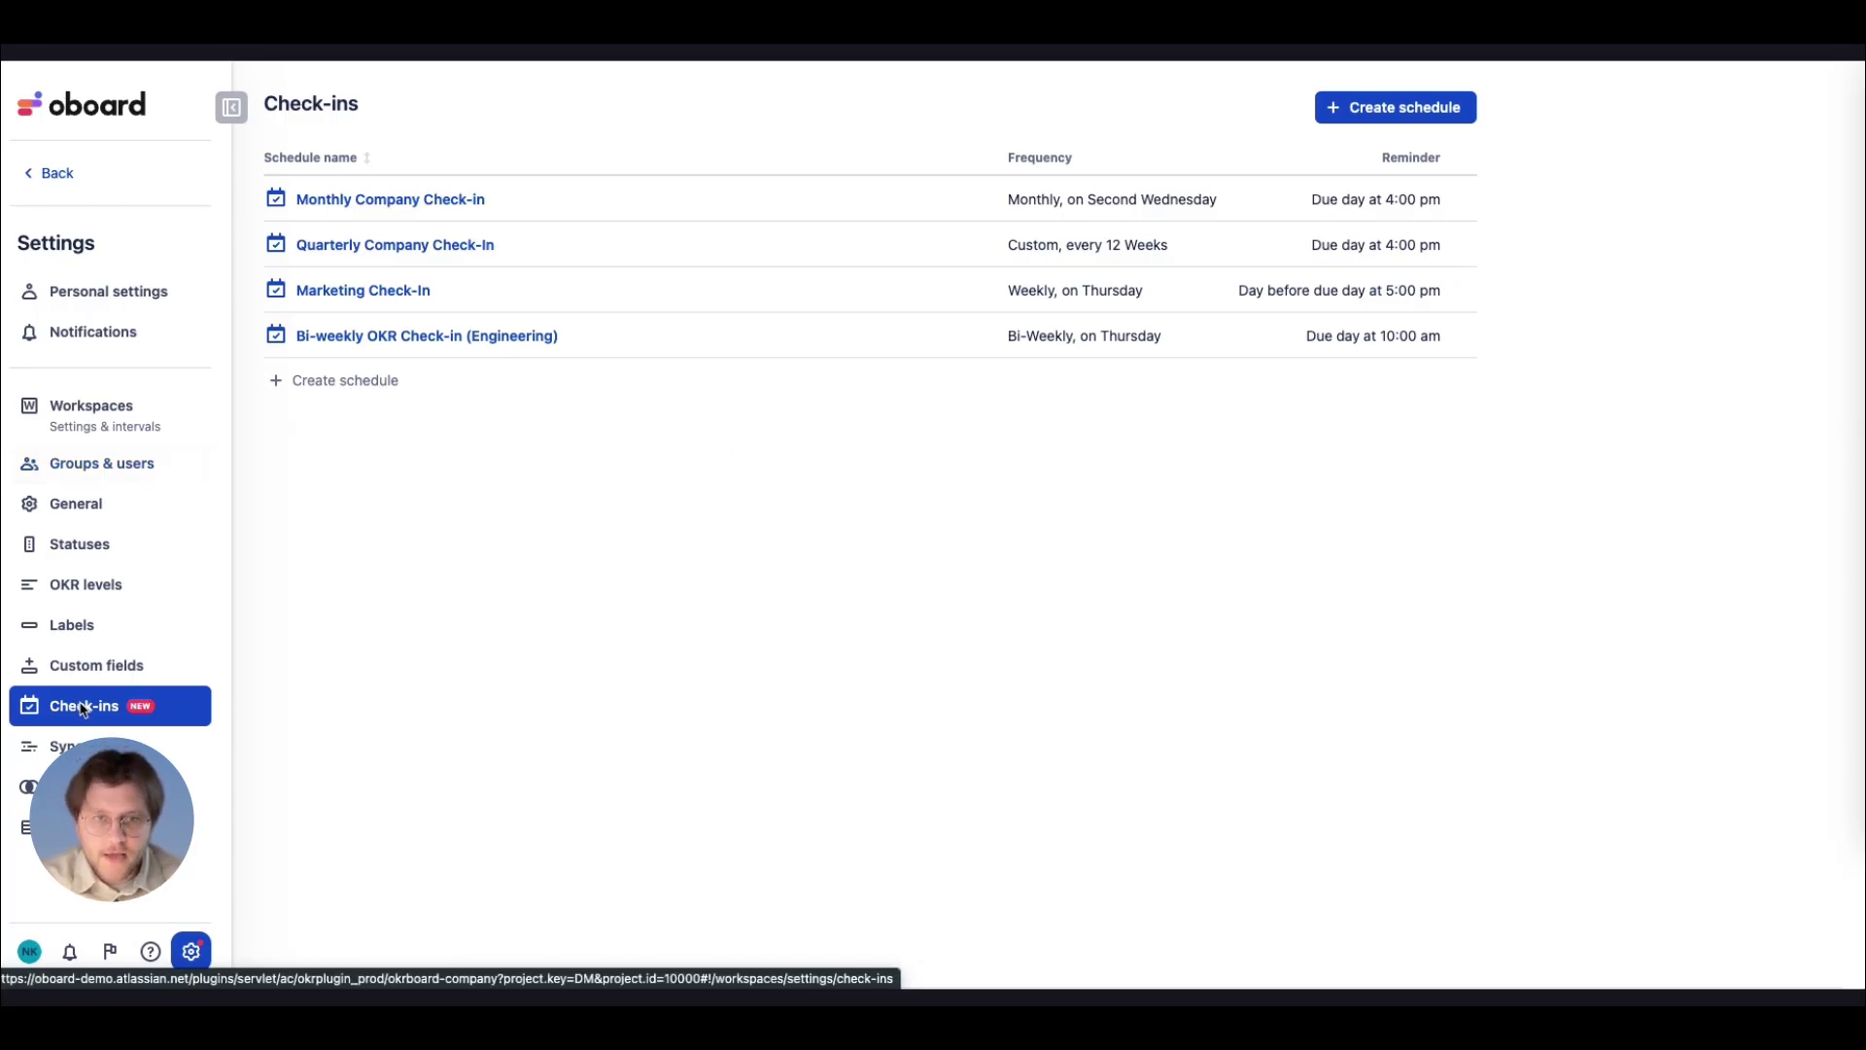
# - Add an individual user to the Bi-weekly OKR Check-in (Engineering) participants alongside QA, IT operations and Engineering
pyautogui.click(398, 337)
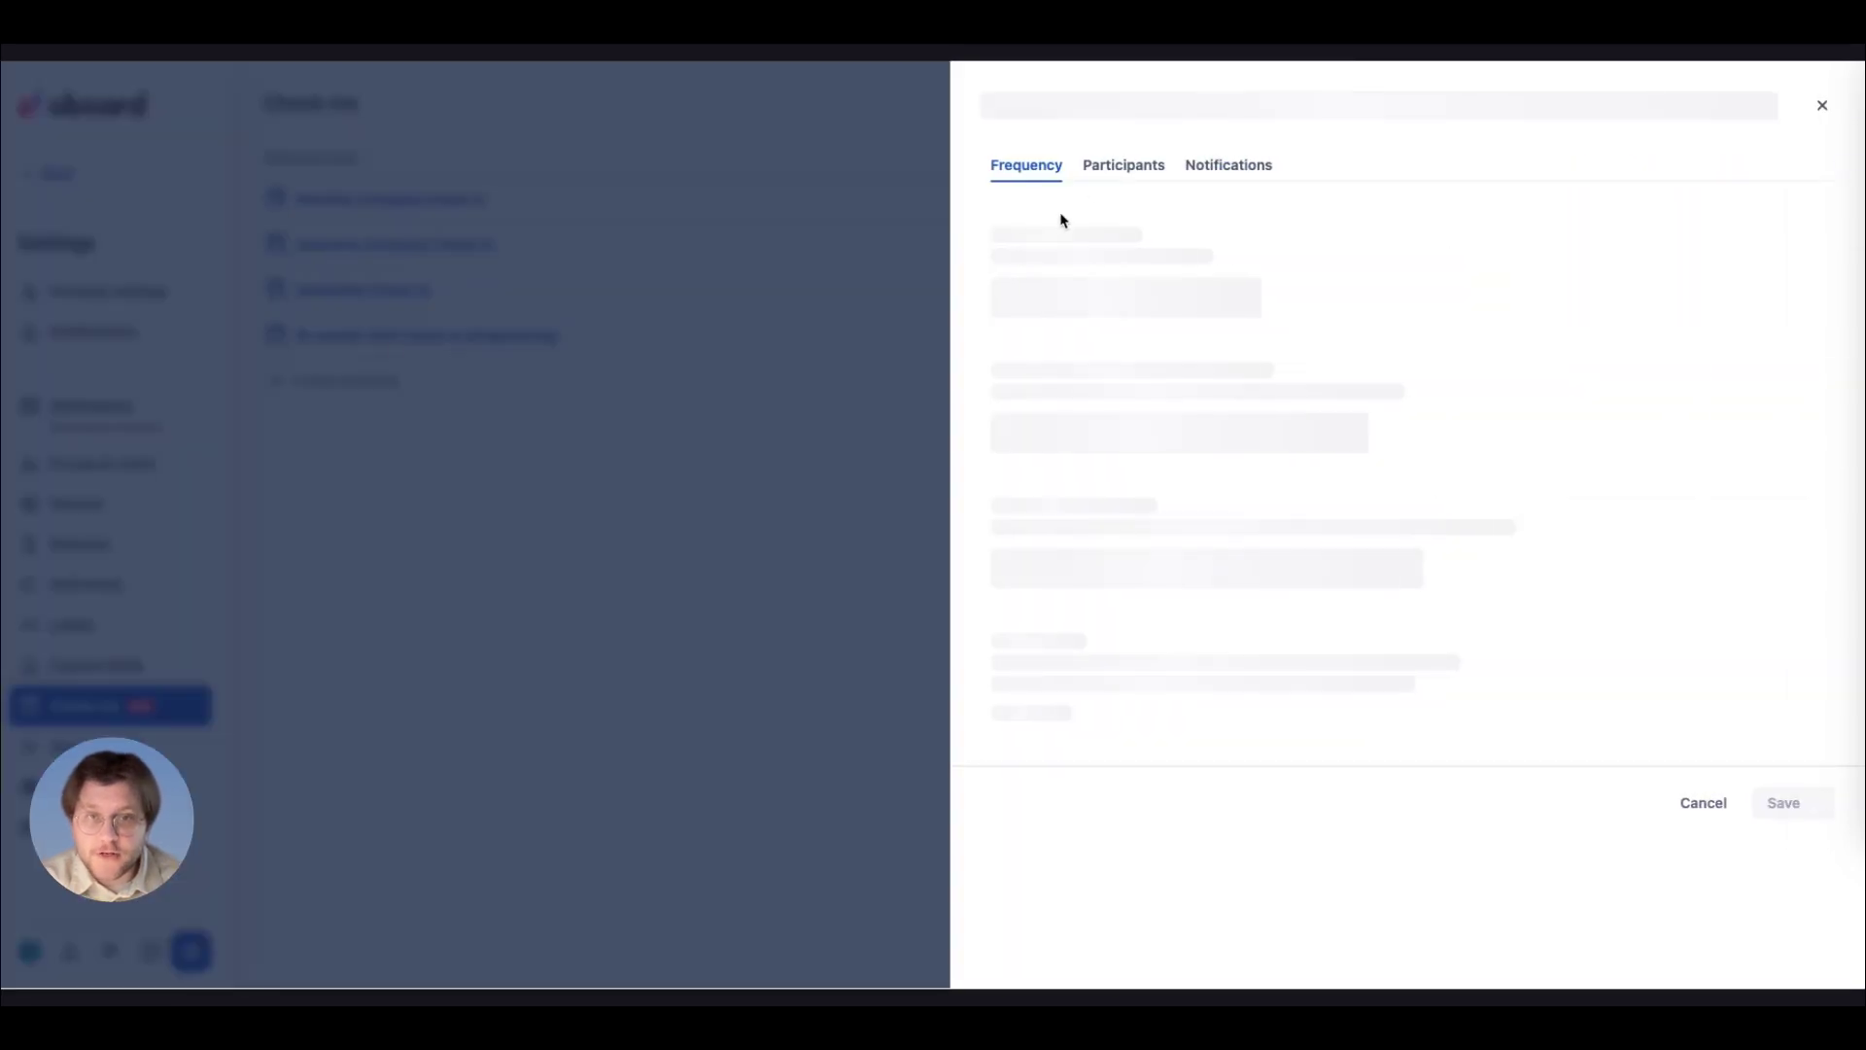
pyautogui.click(1112, 167)
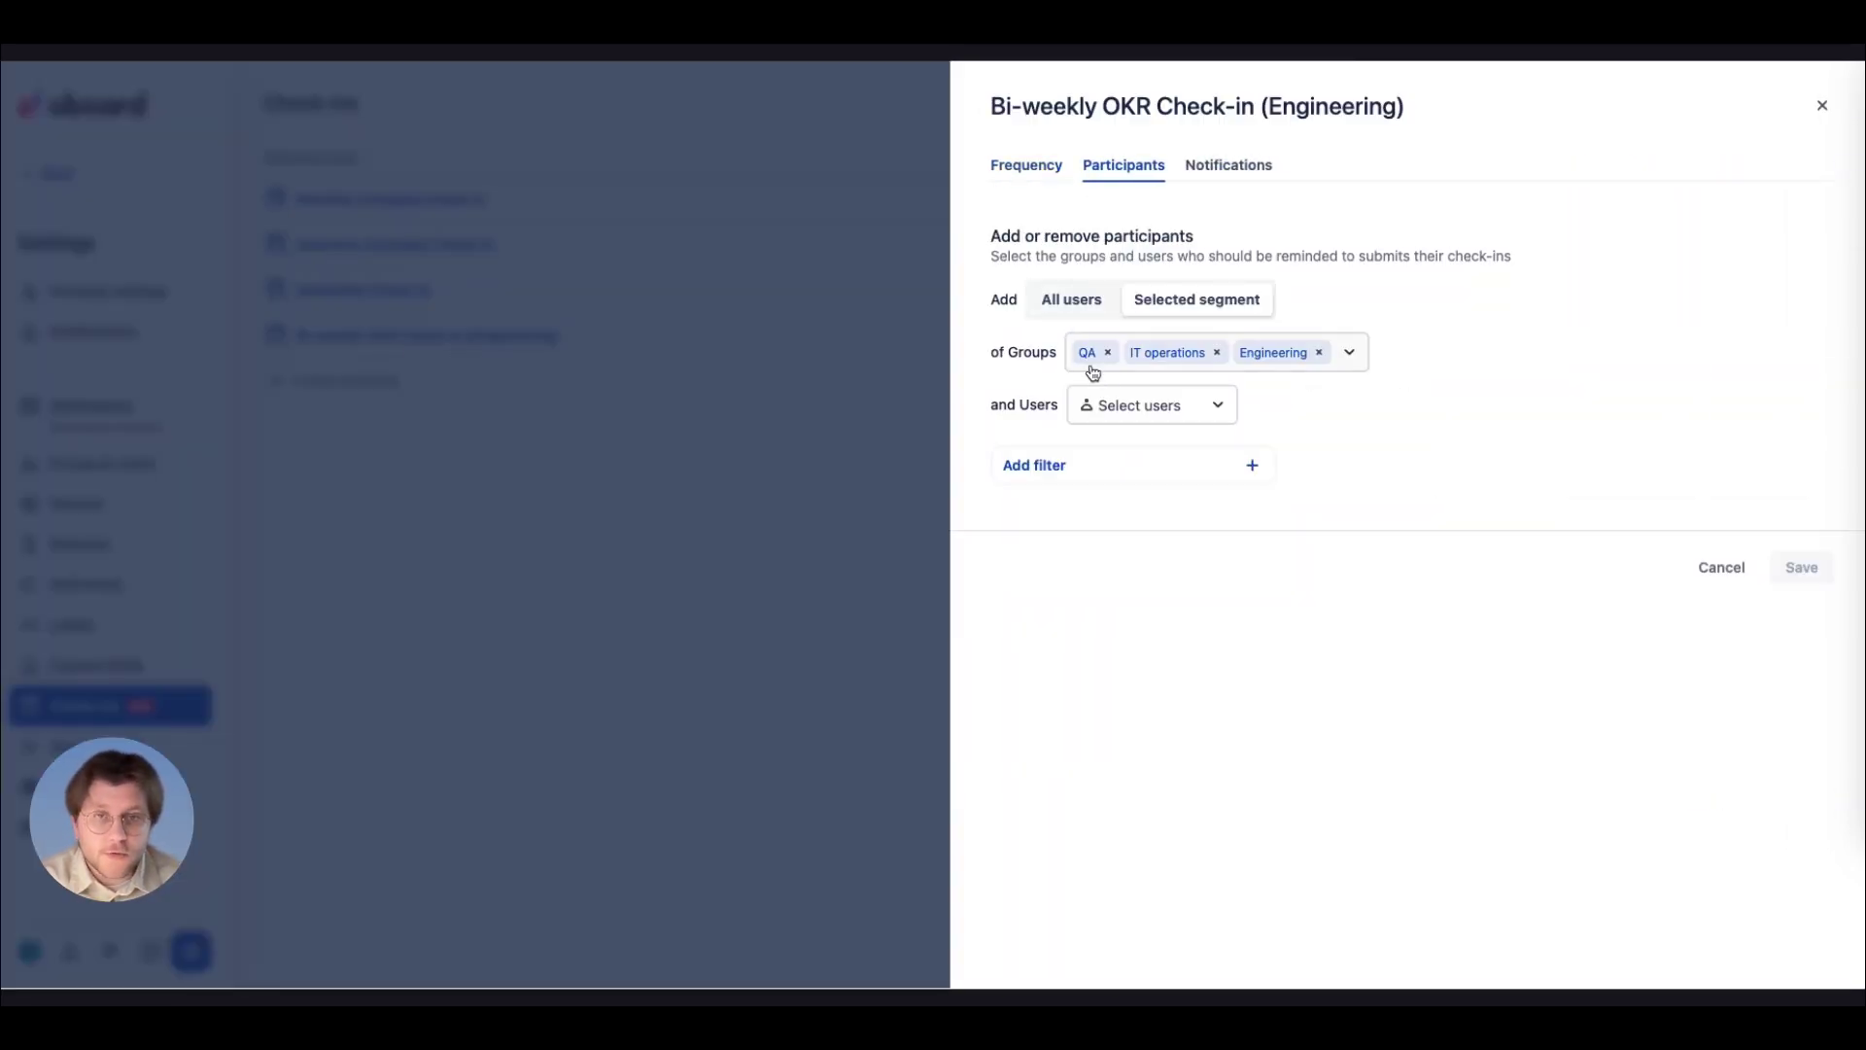
pyautogui.click(1118, 405)
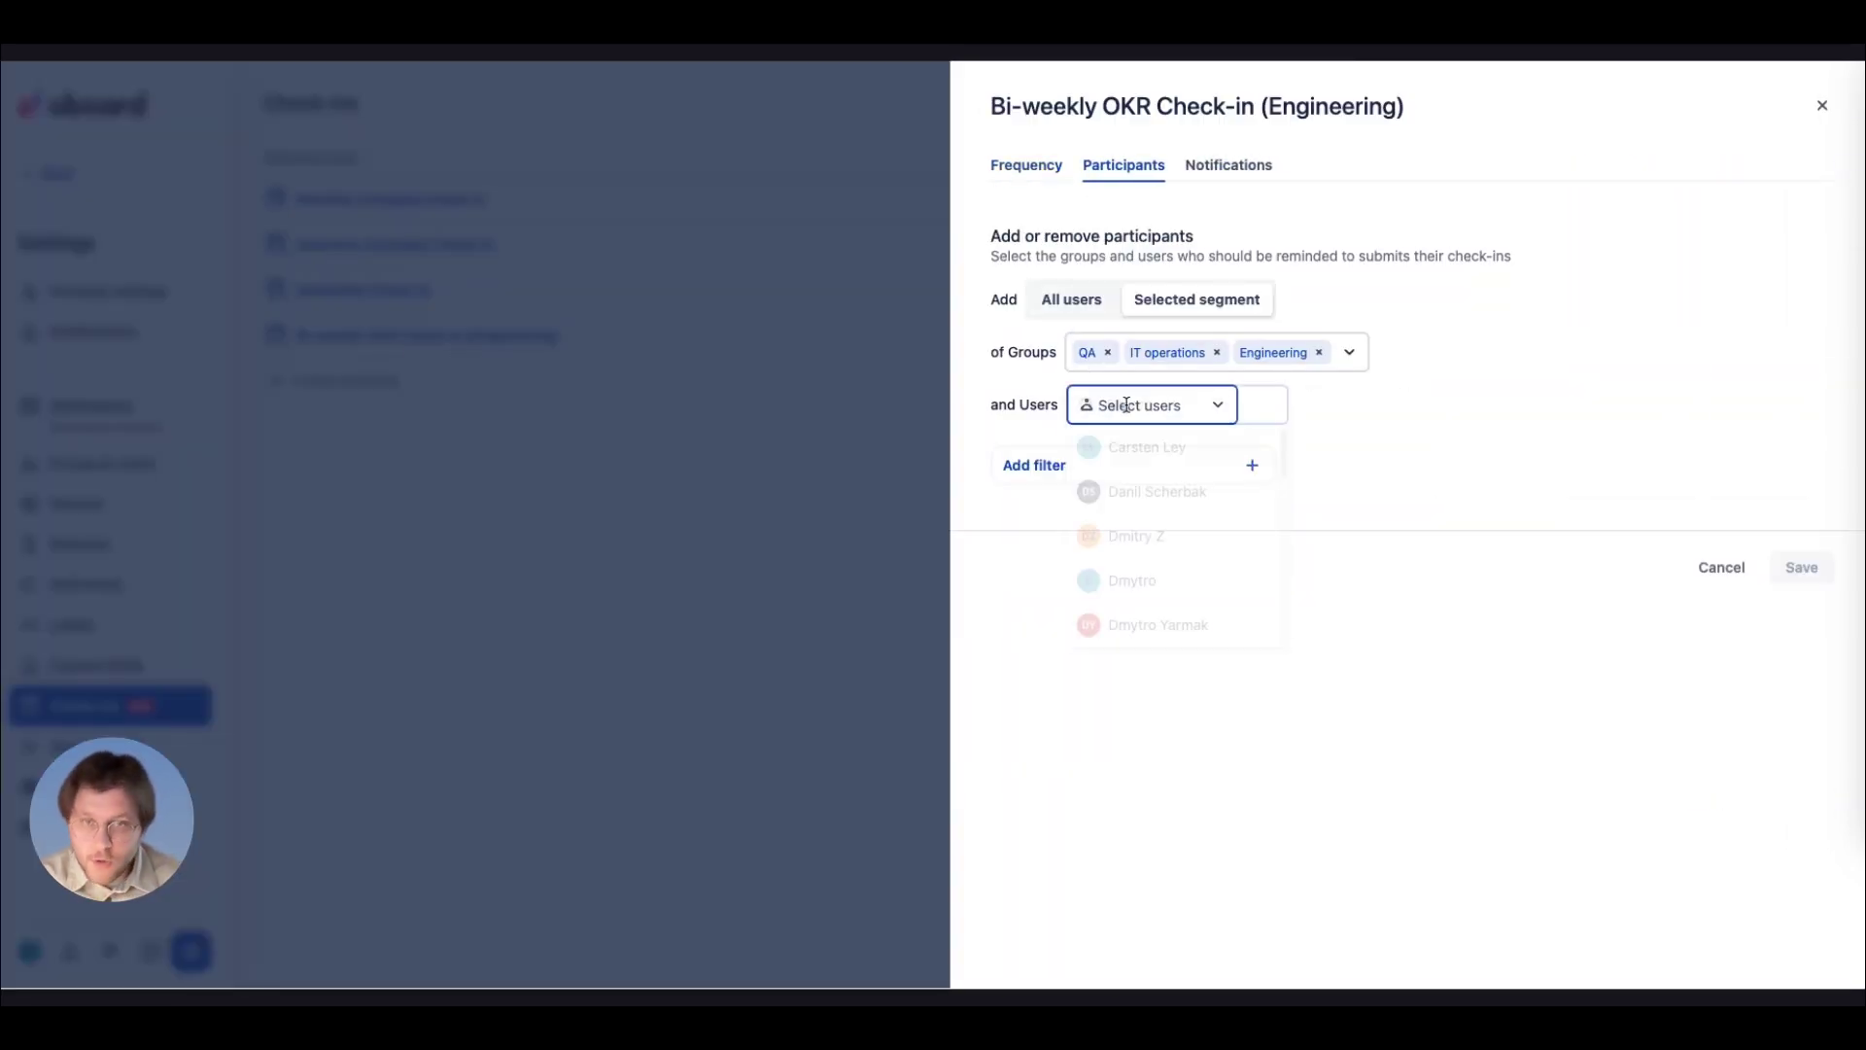
pyautogui.click(1147, 577)
pyautogui.click(1458, 661)
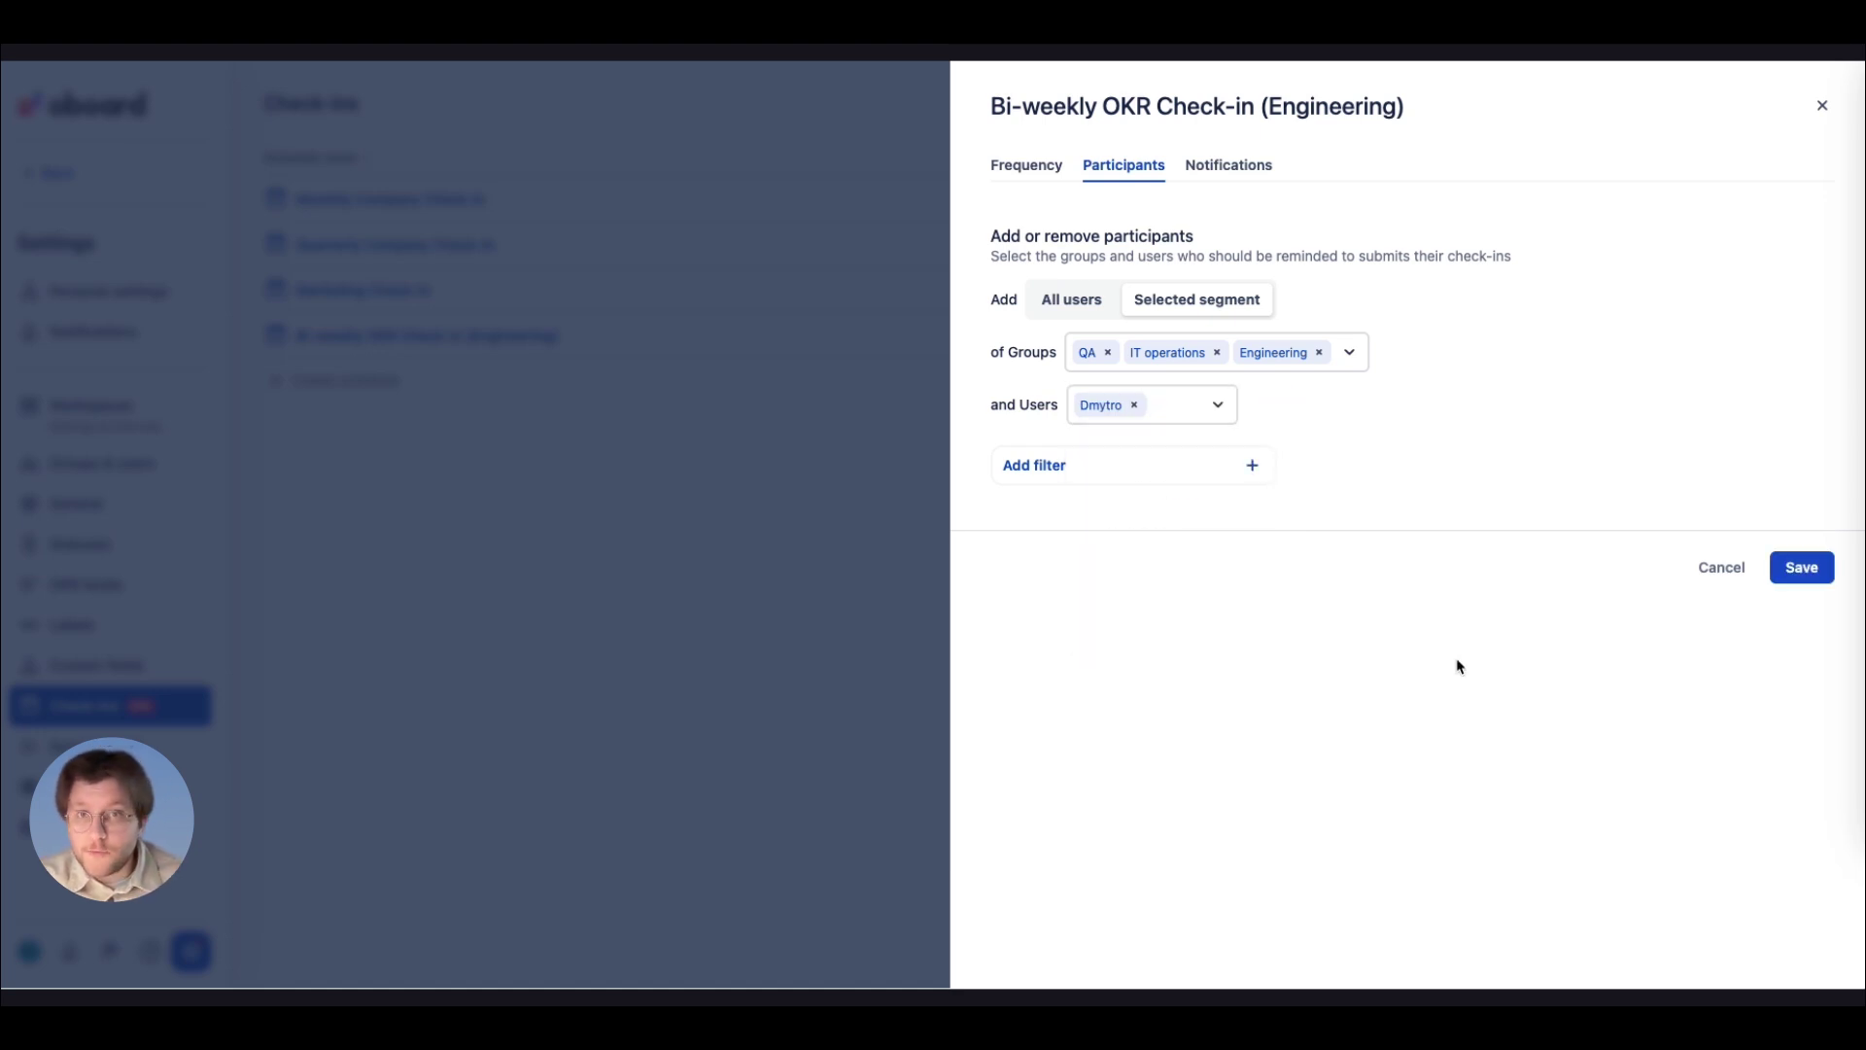
# - Inspect the Engineering check-in's start date, Bi-Weekly repeat and reminder day, keeping them unchanged
pyautogui.click(1028, 182)
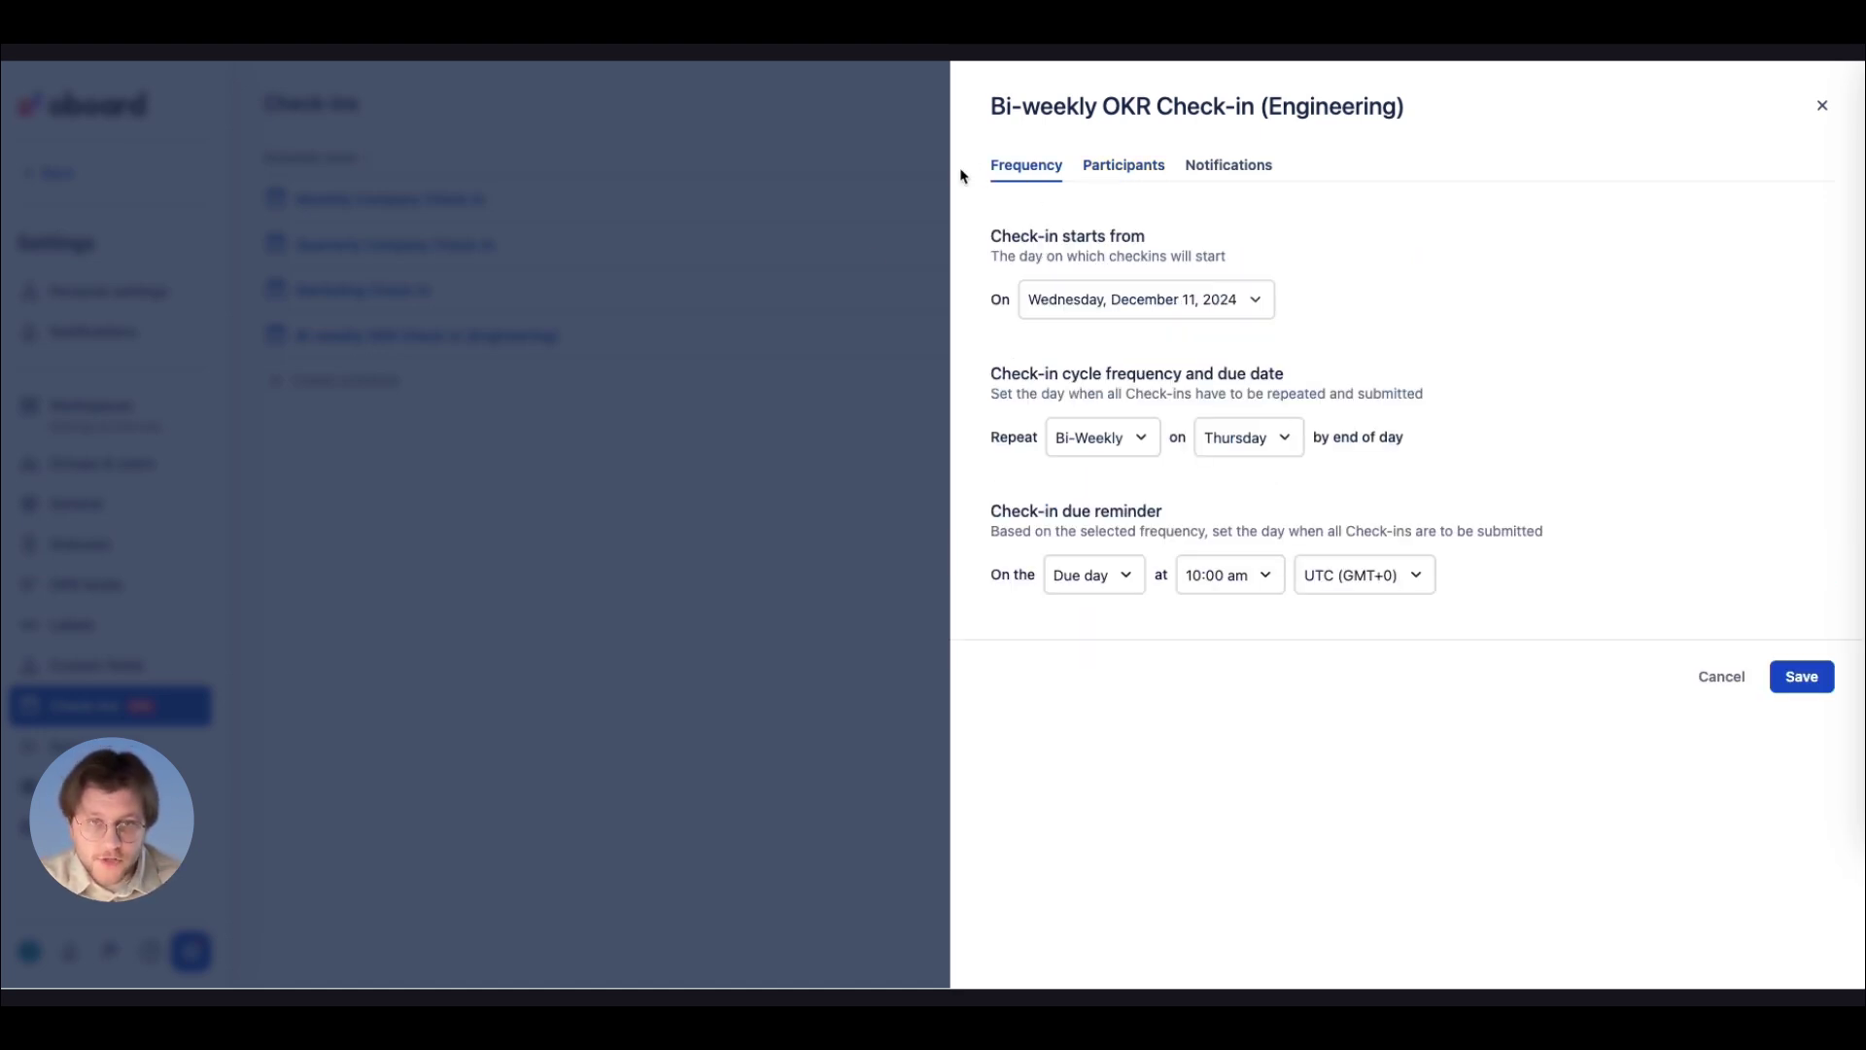
pyautogui.click(1178, 313)
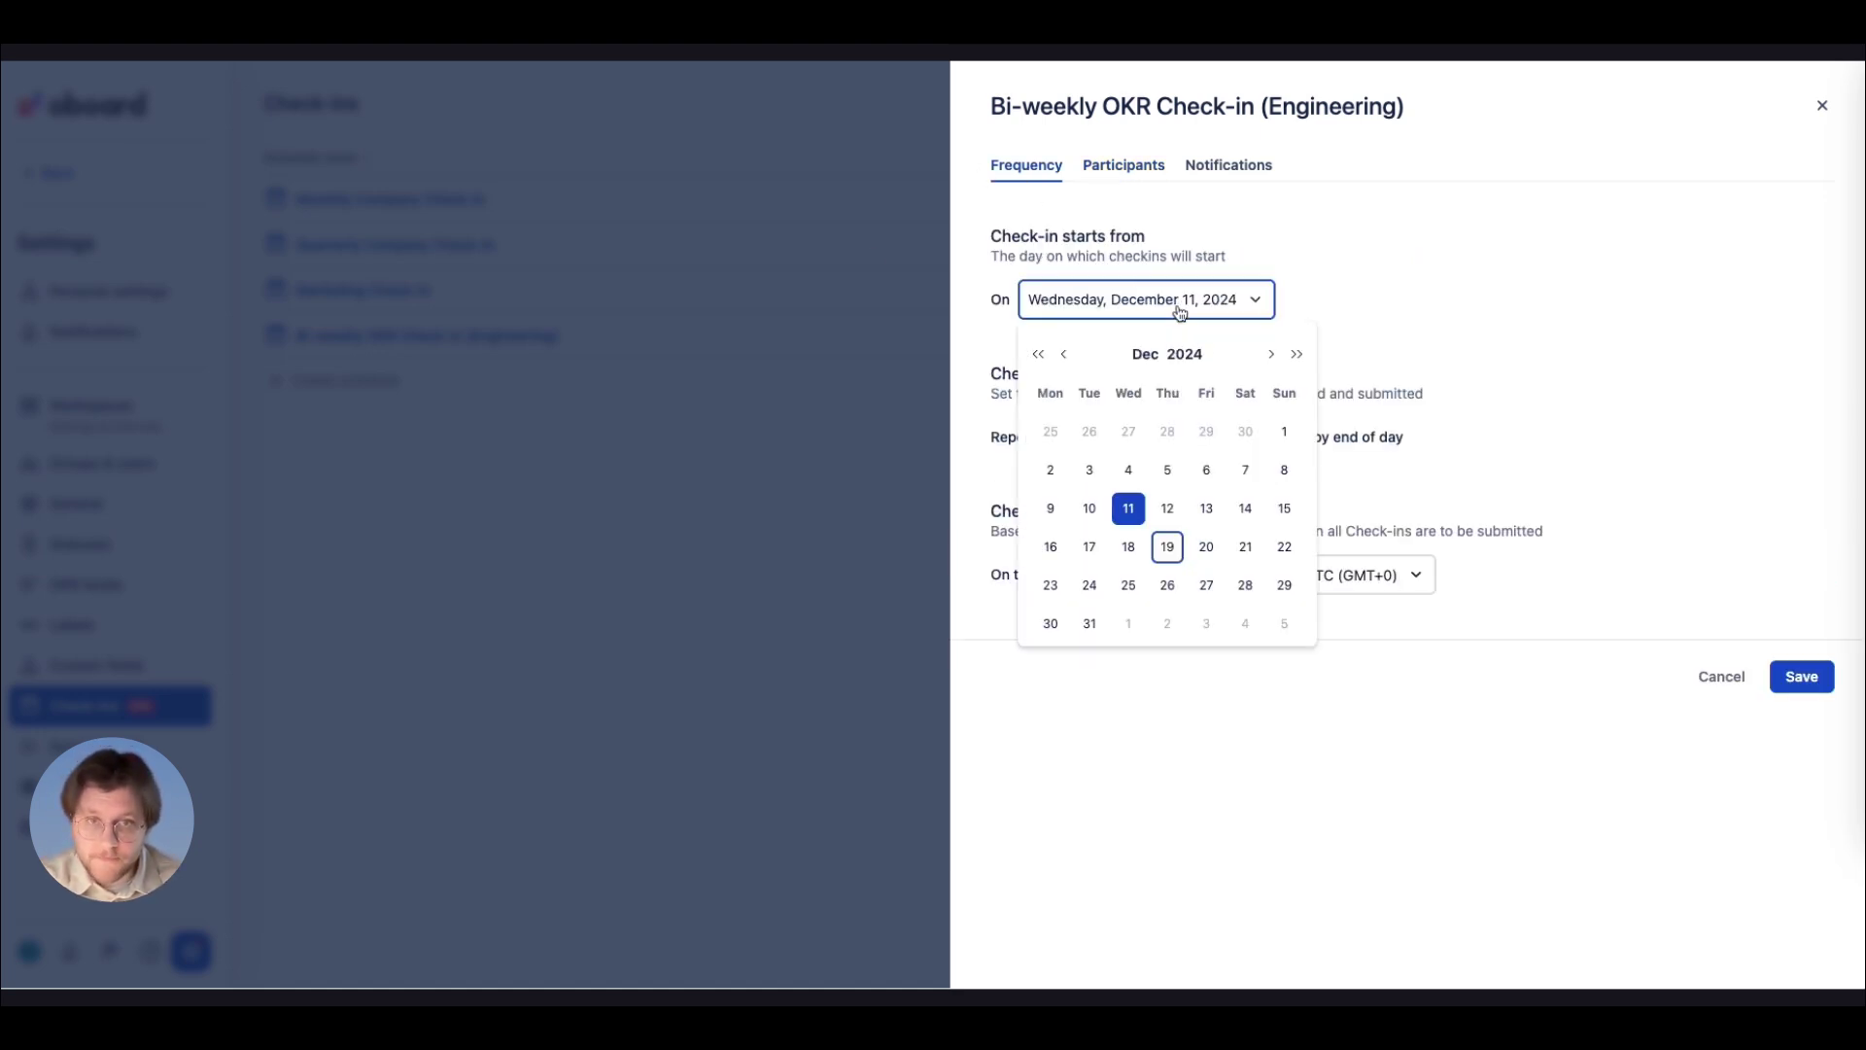
pyautogui.click(1390, 287)
pyautogui.click(1102, 447)
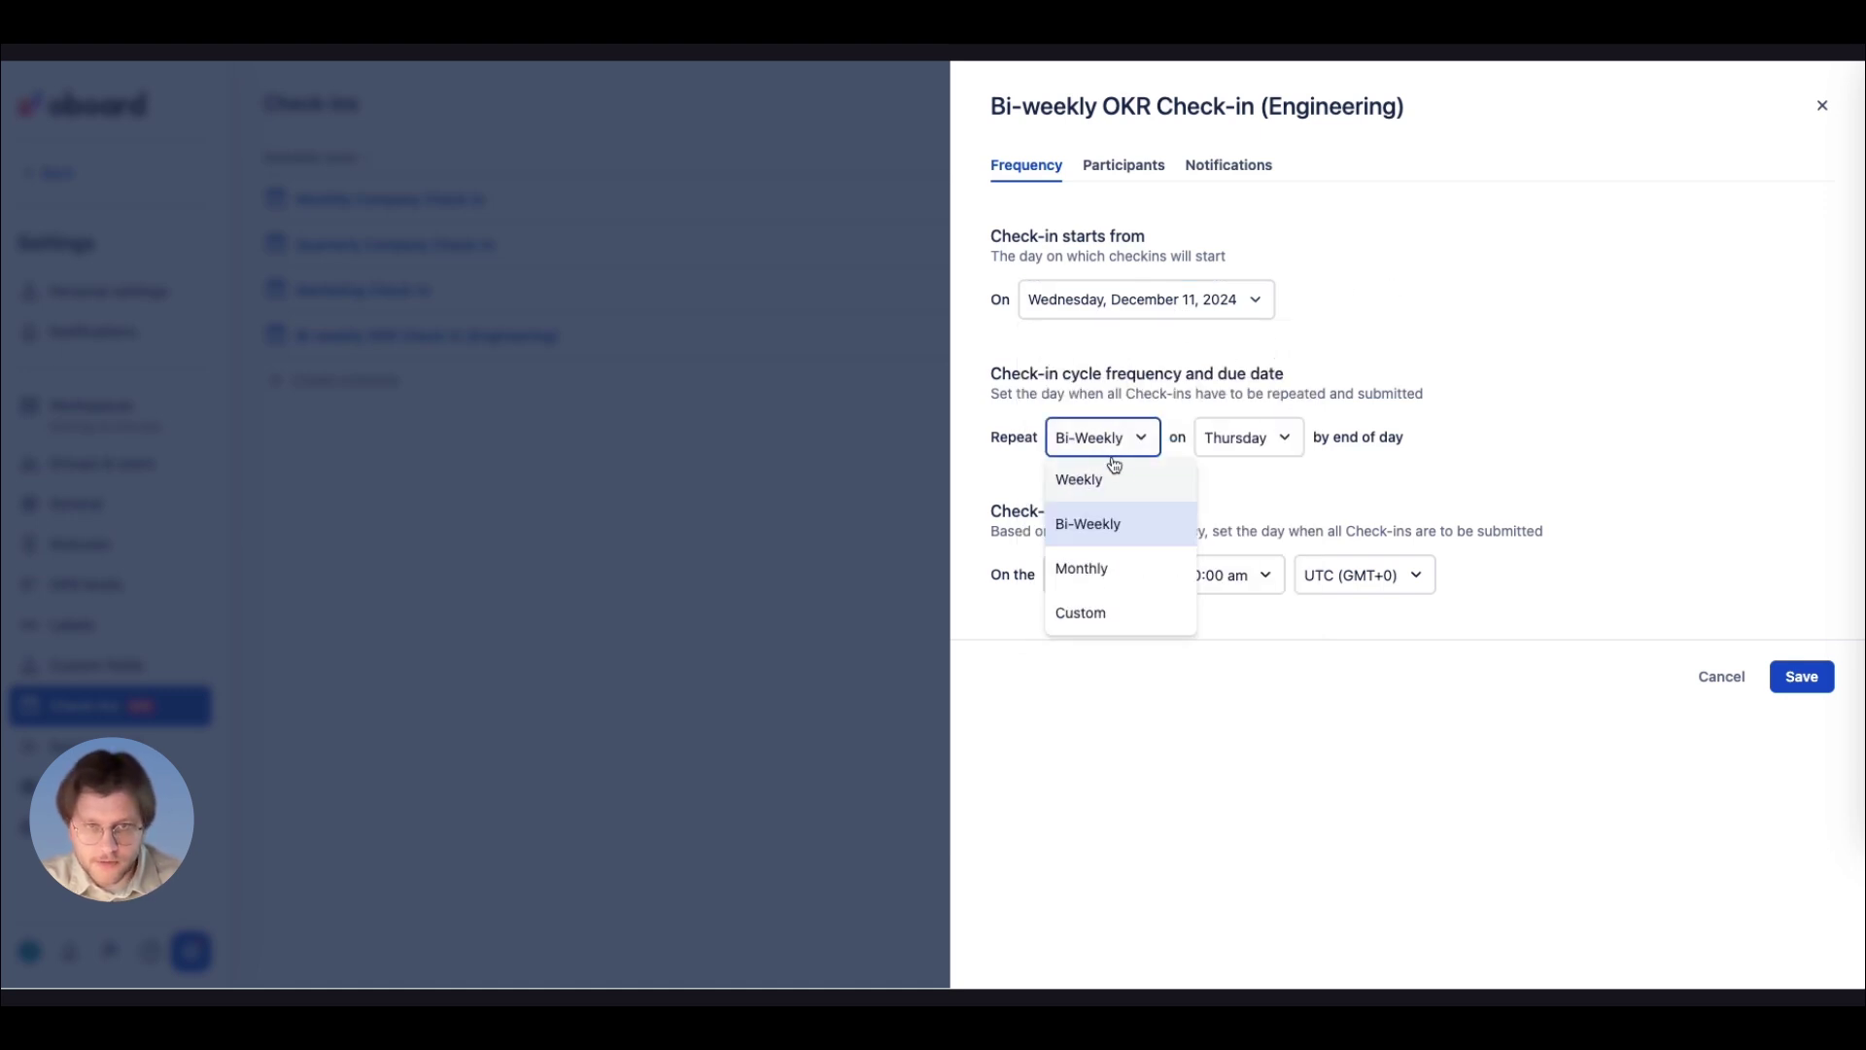
pyautogui.click(1555, 437)
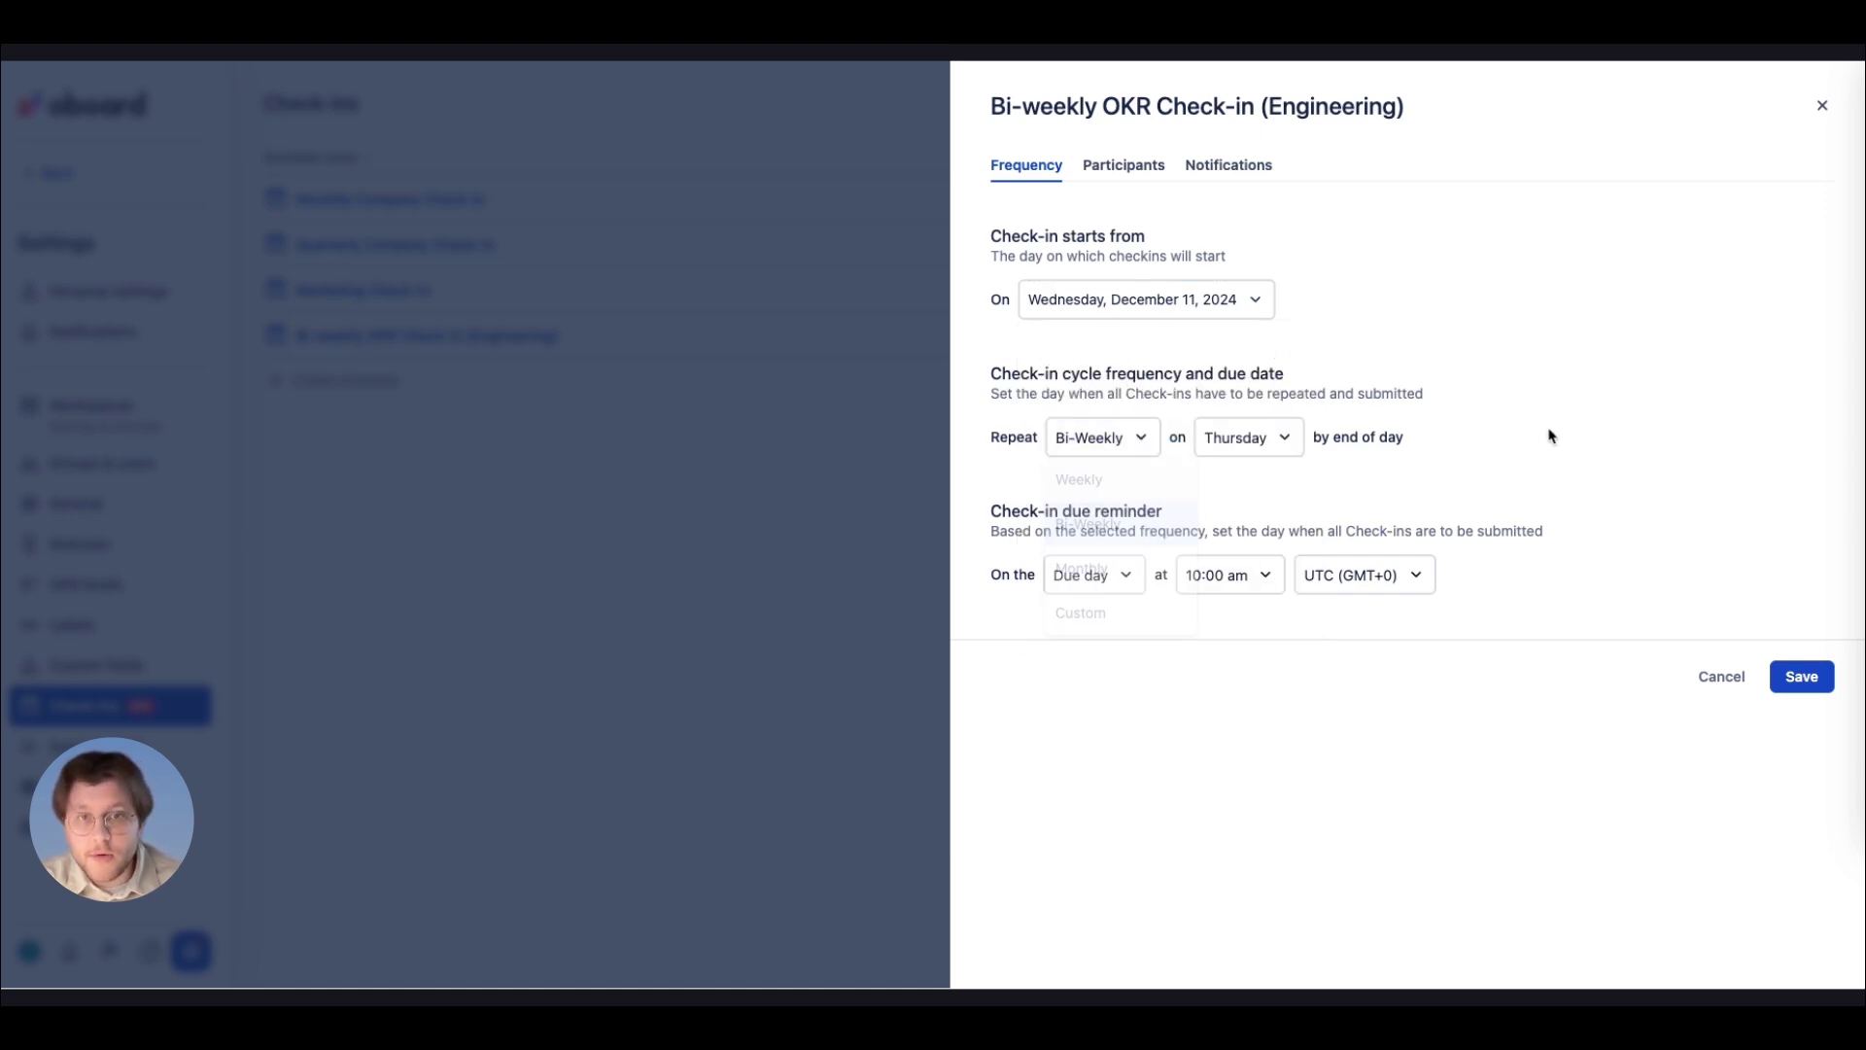
pyautogui.click(1120, 592)
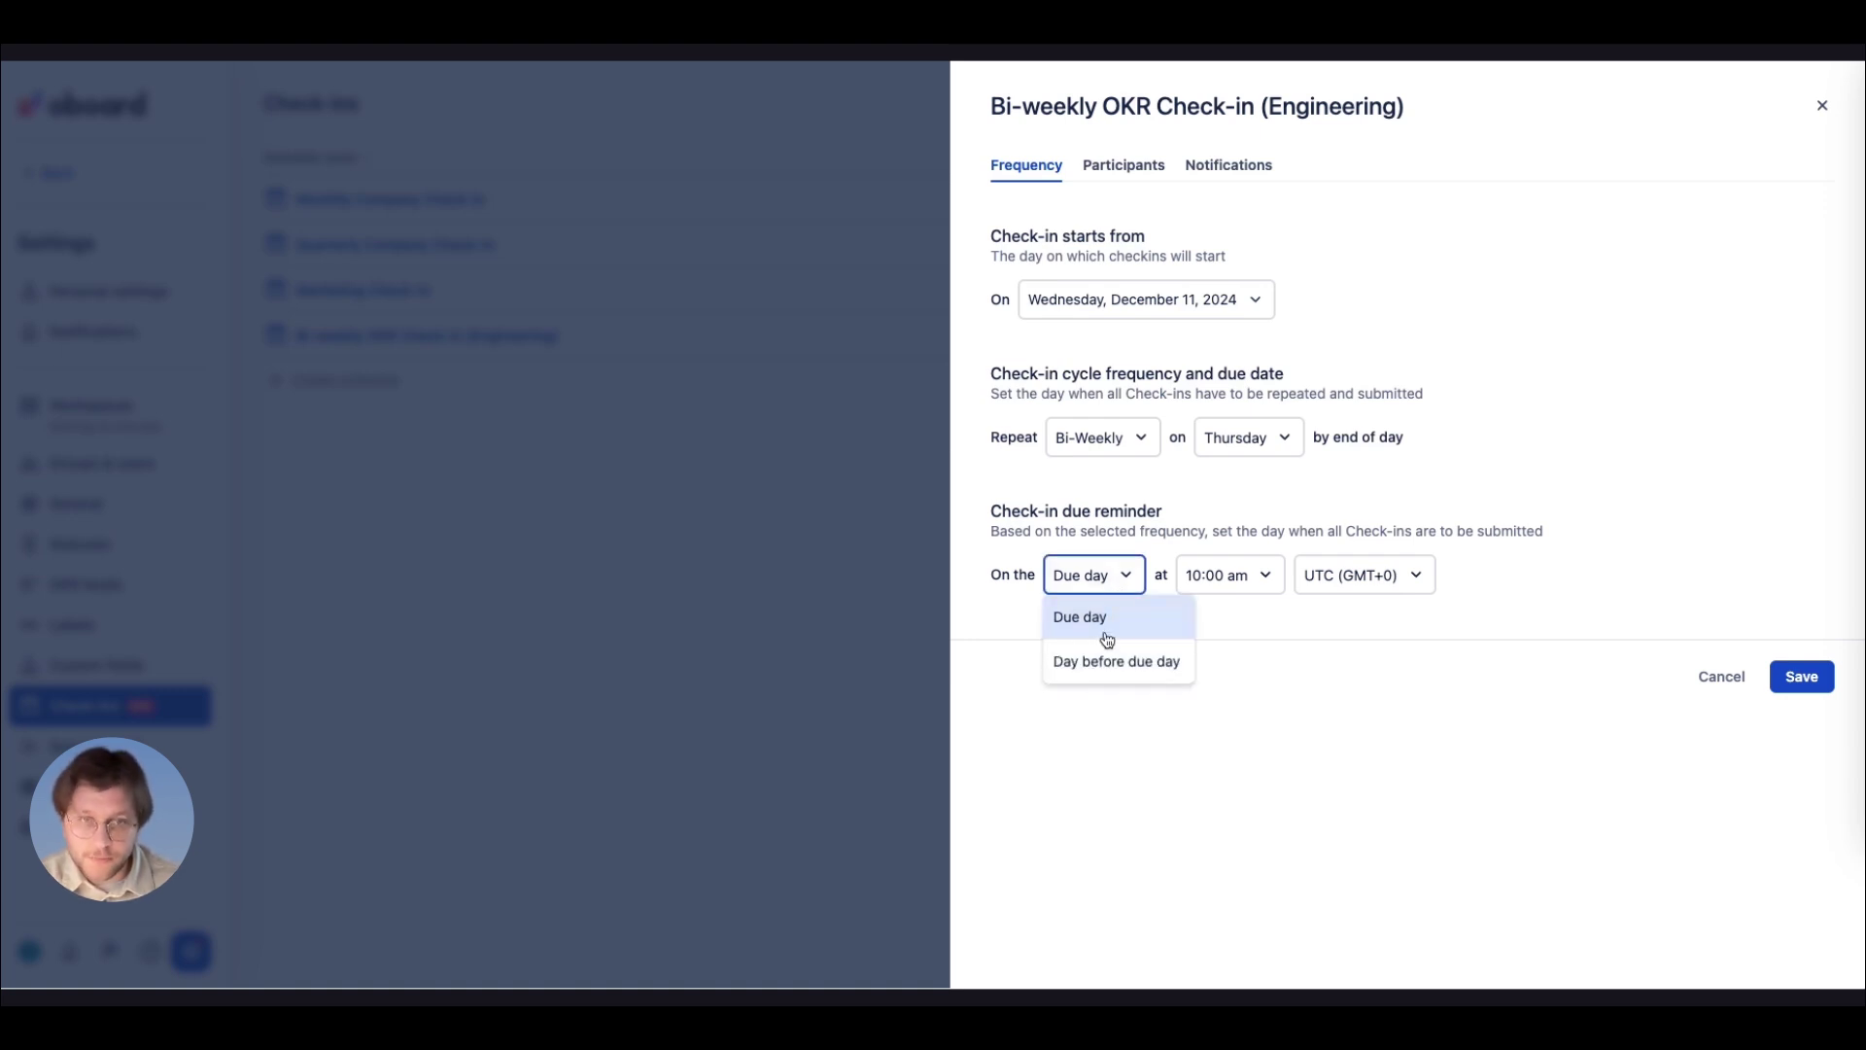
pyautogui.click(1229, 167)
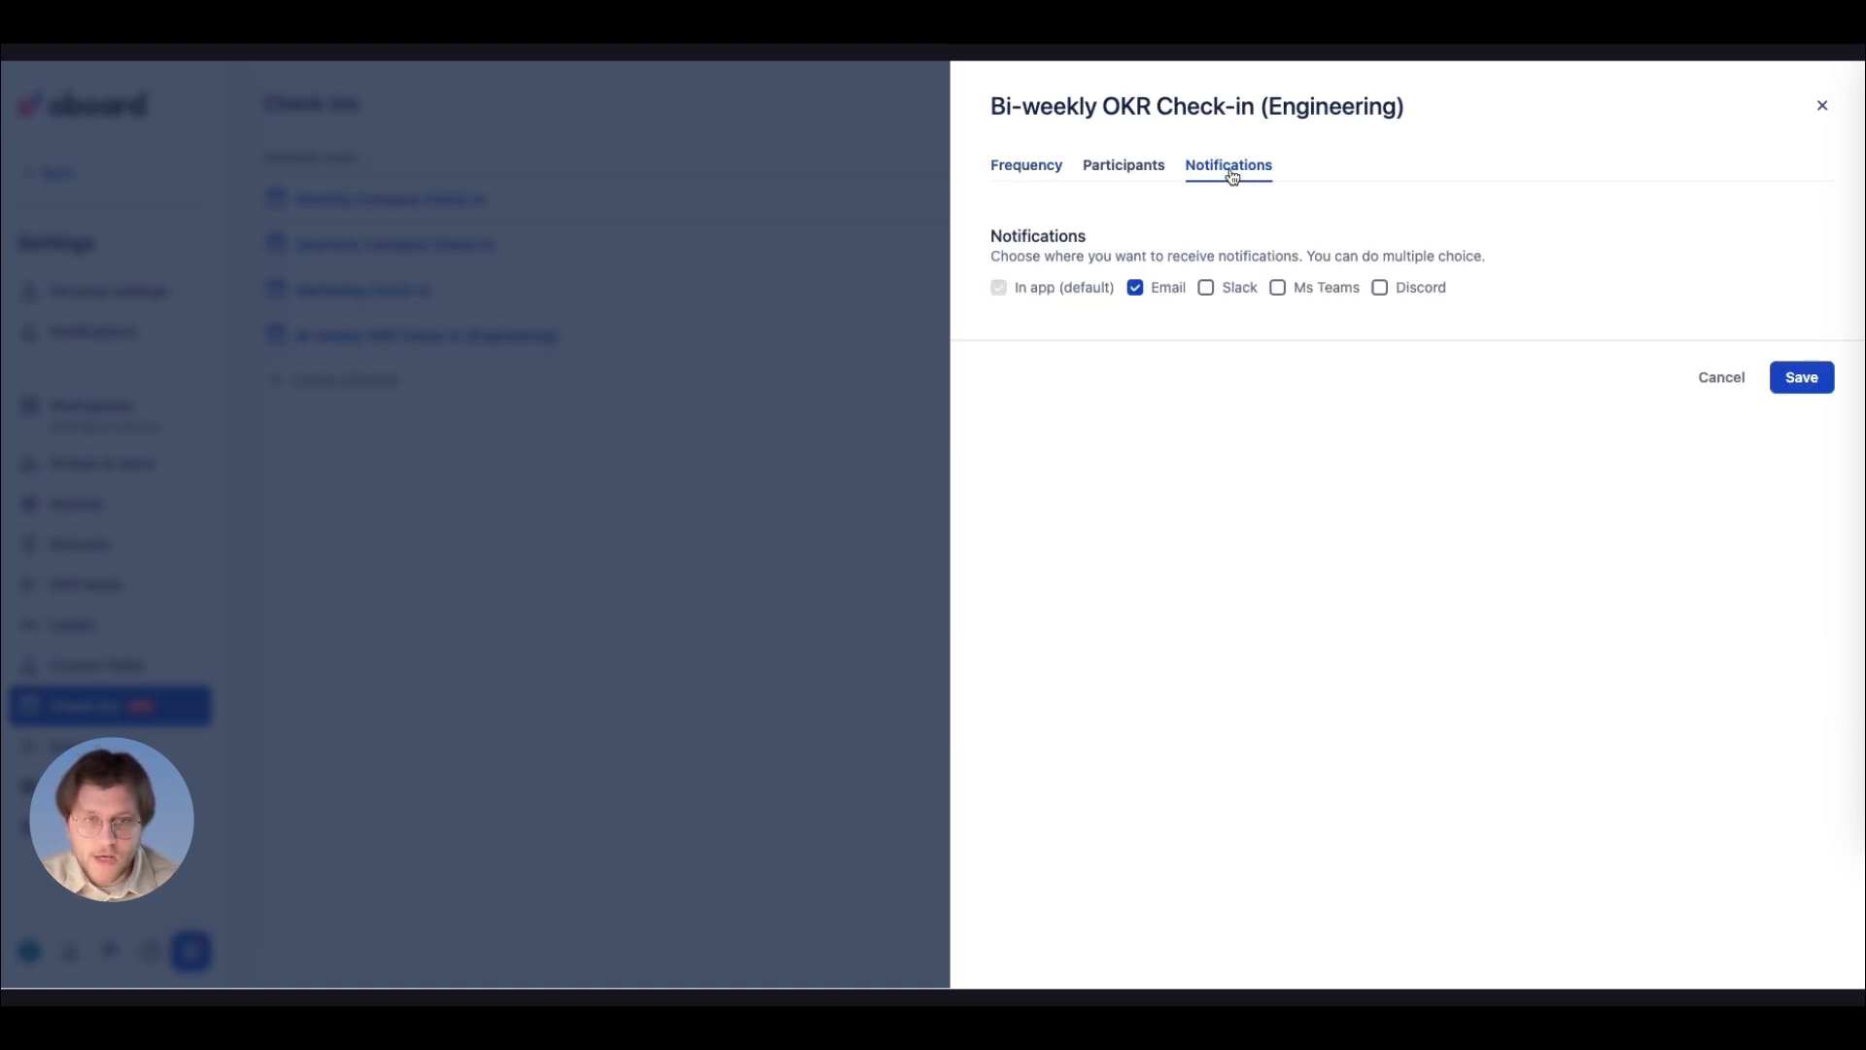
# - Enable Slack, Ms Teams and Discord notifications for the check-in and view Slack channel options
pyautogui.click(1207, 291)
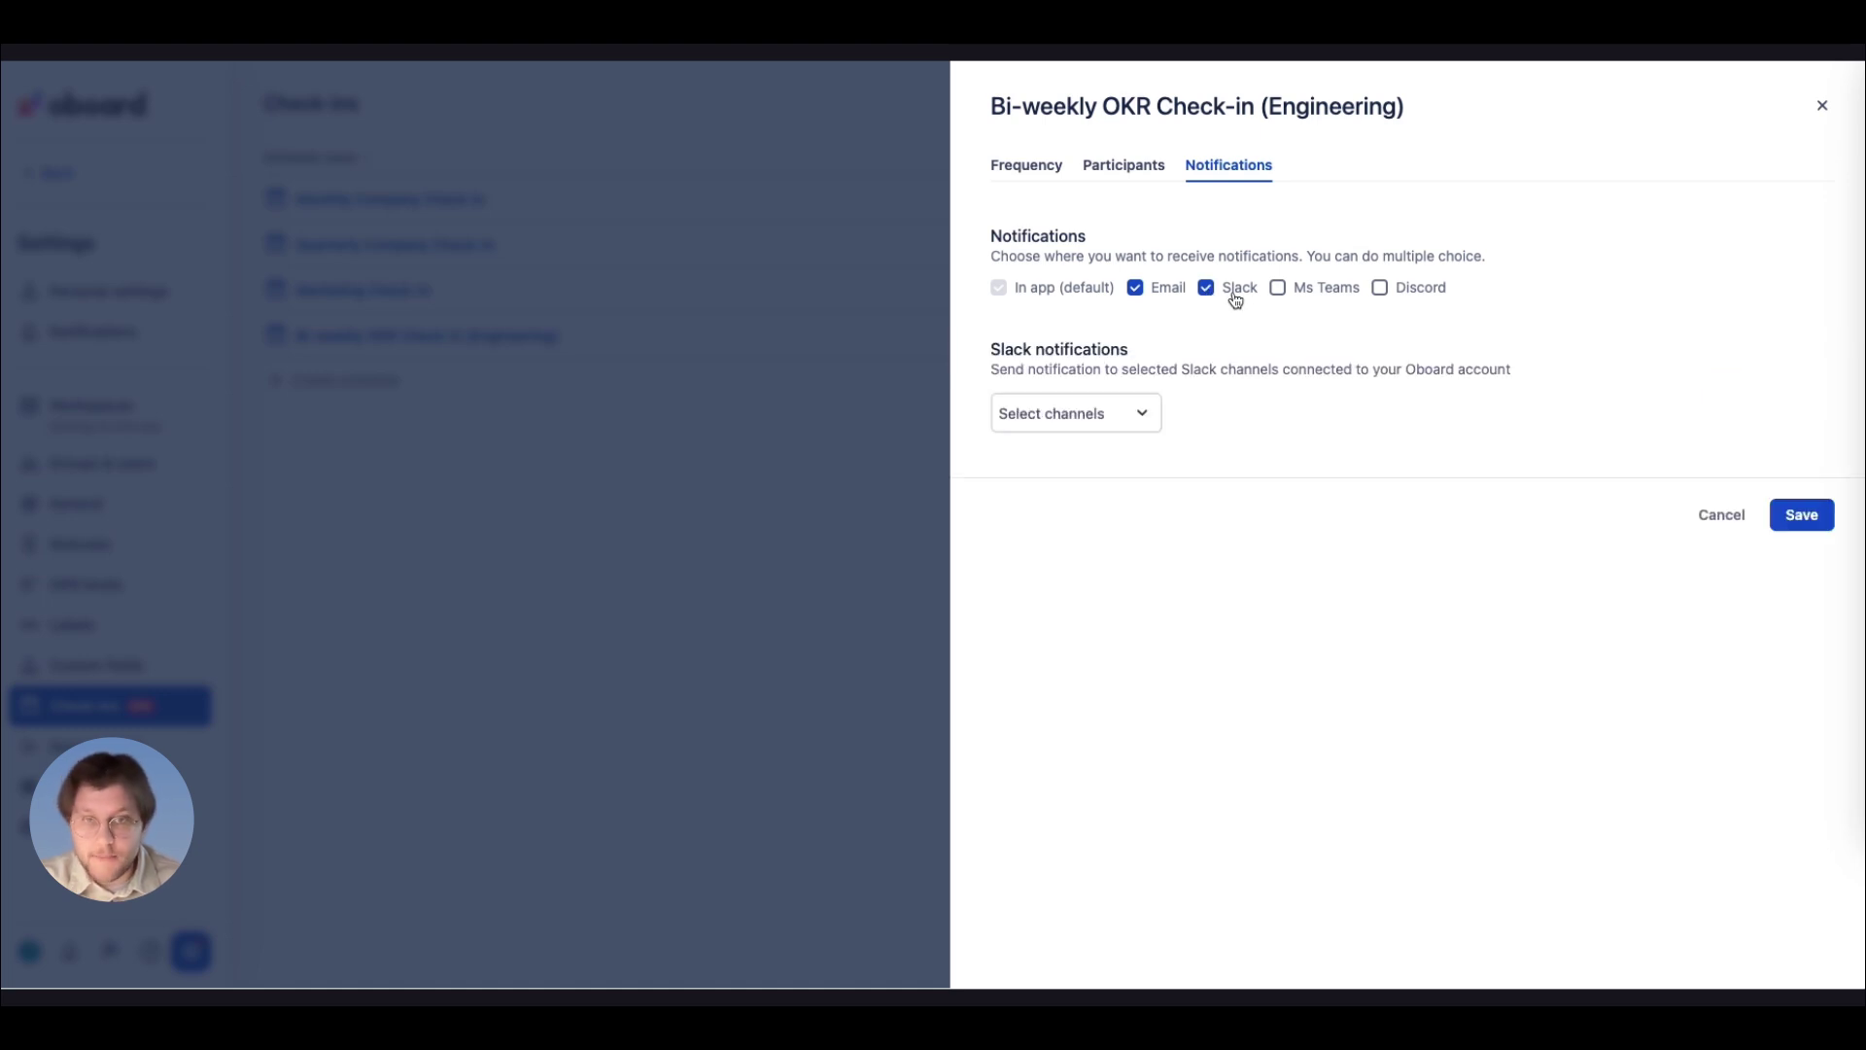
pyautogui.click(1277, 289)
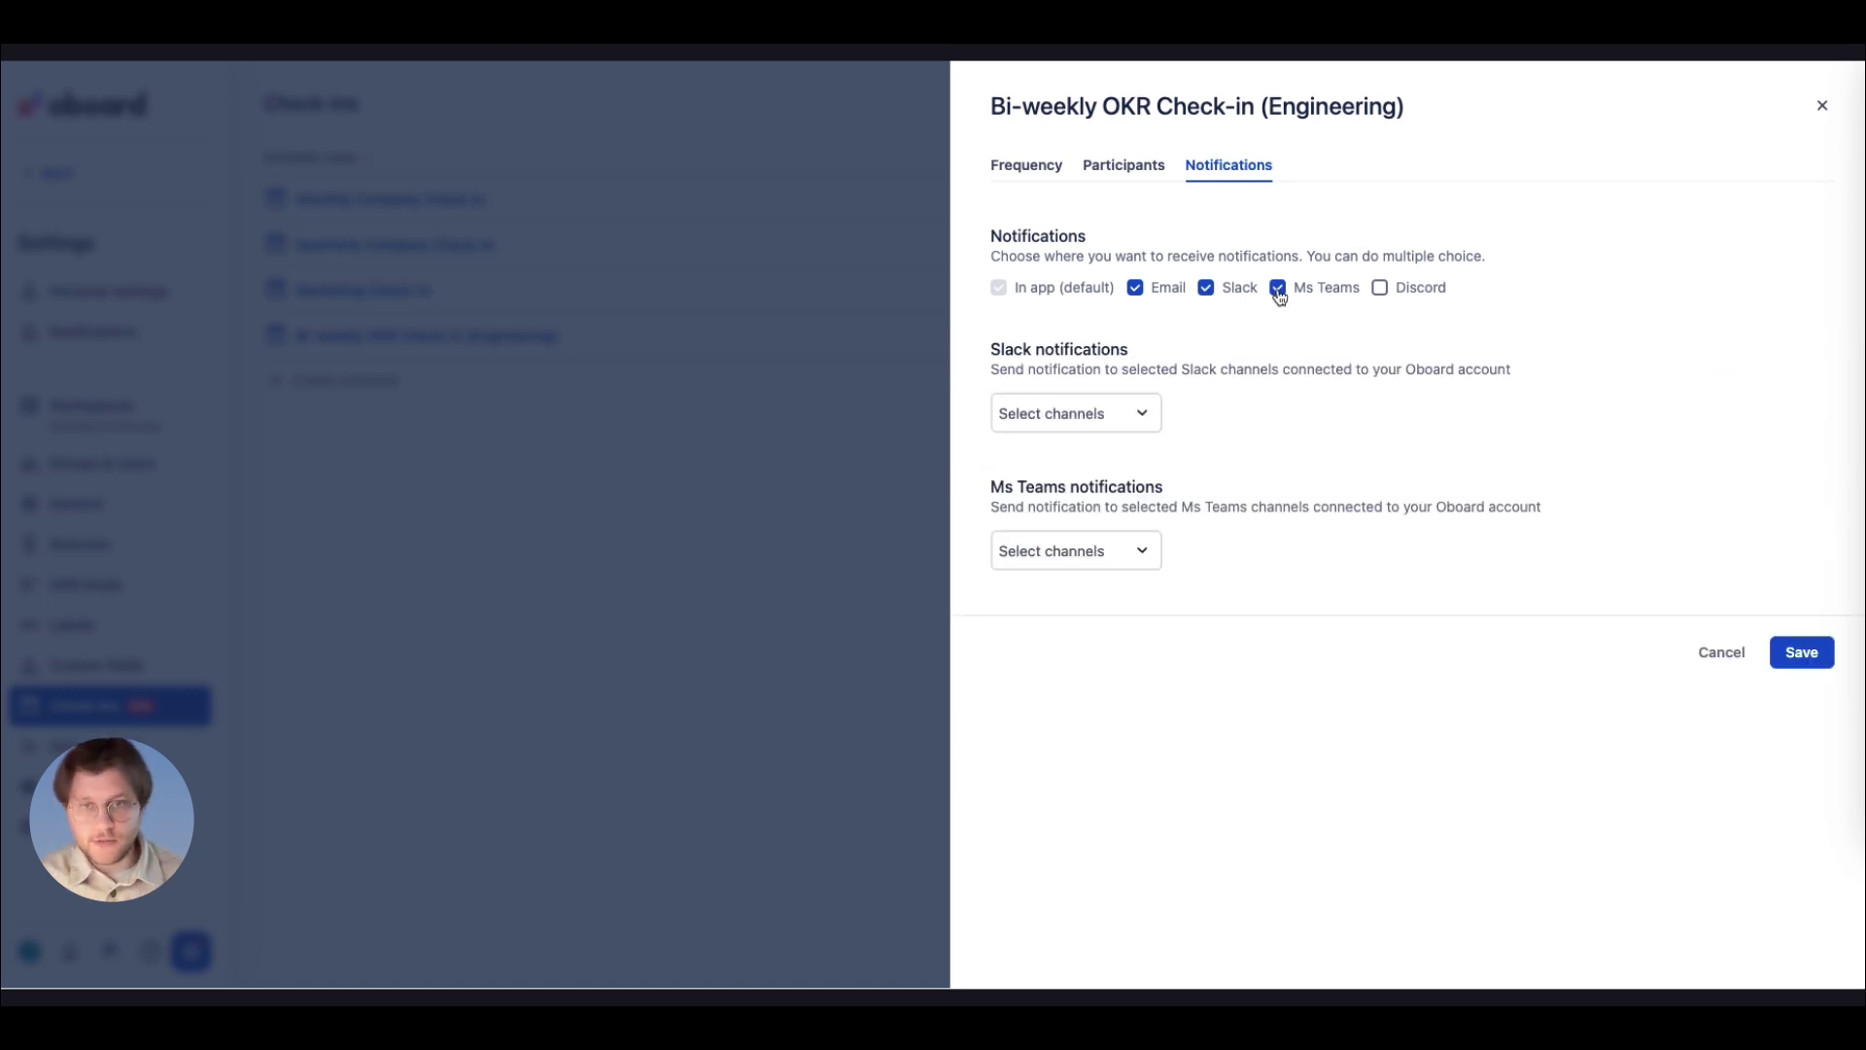
pyautogui.click(1379, 289)
pyautogui.click(1079, 418)
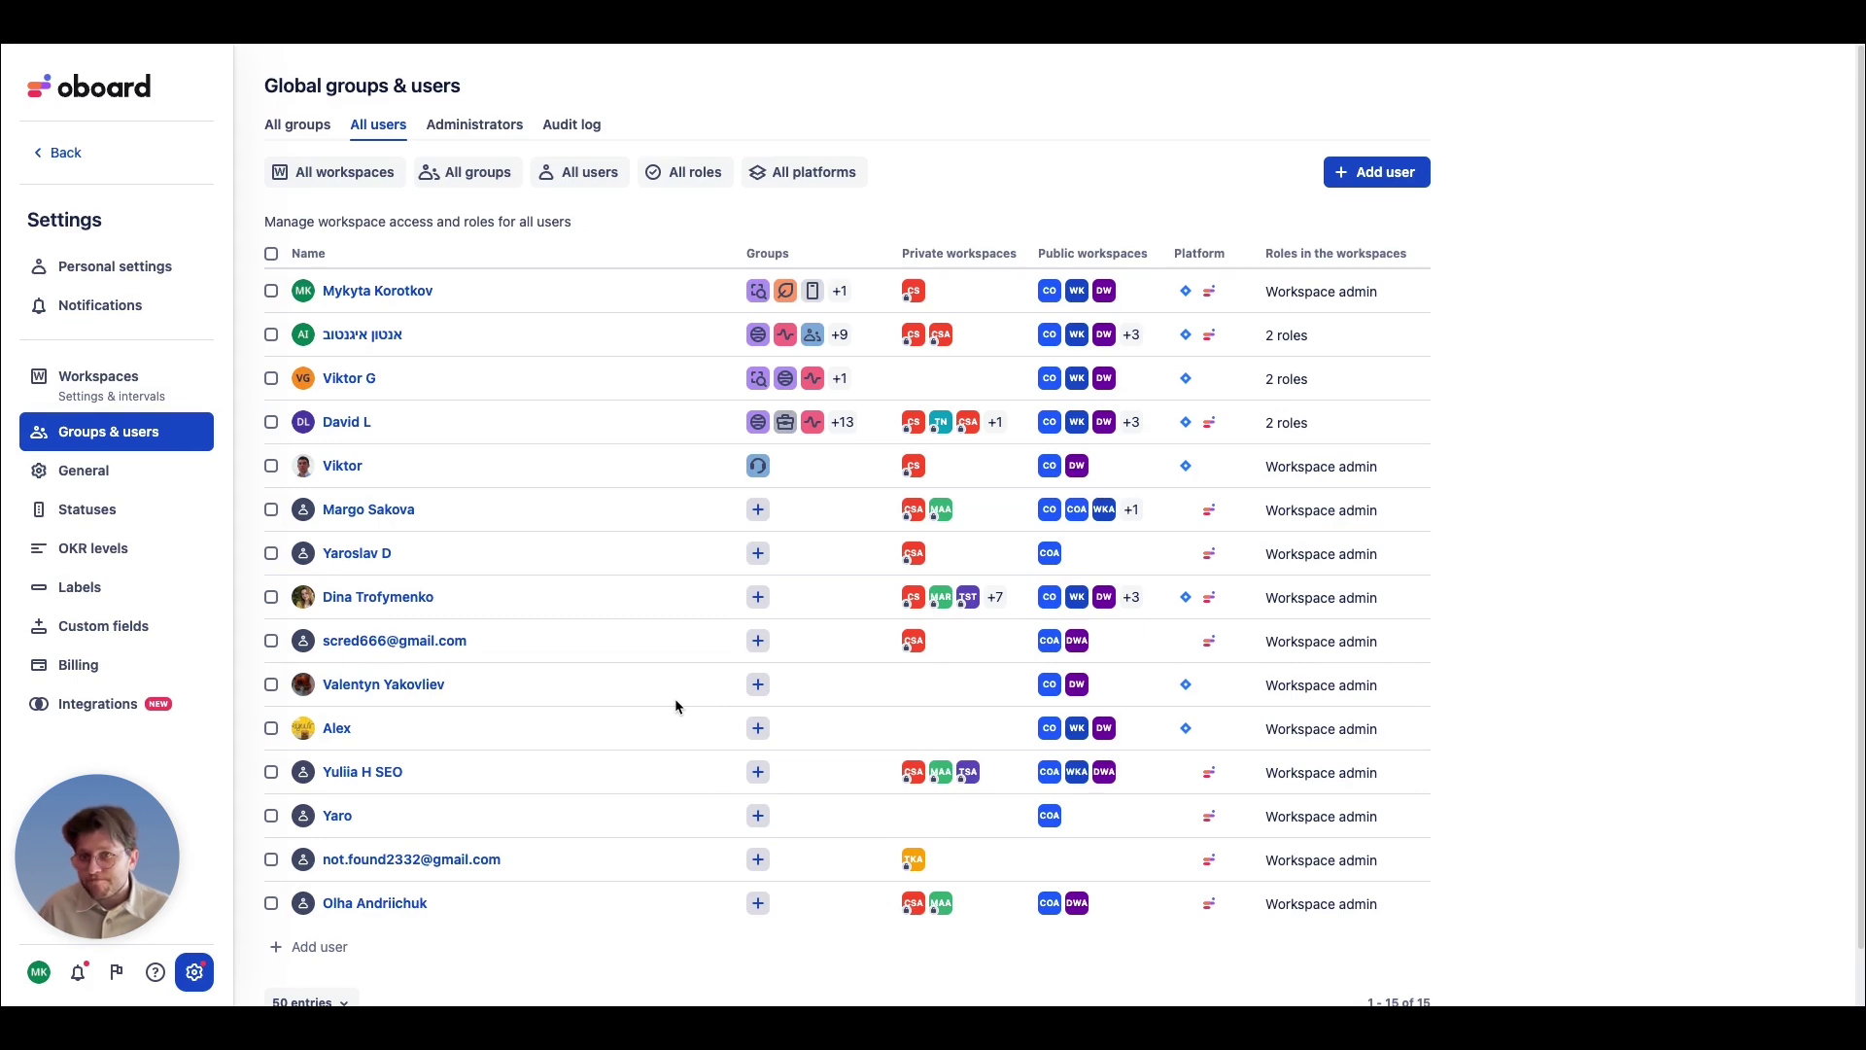
# - Open a user's workspace roles and view the role choices for the Workshop workspace
pyautogui.click(377, 292)
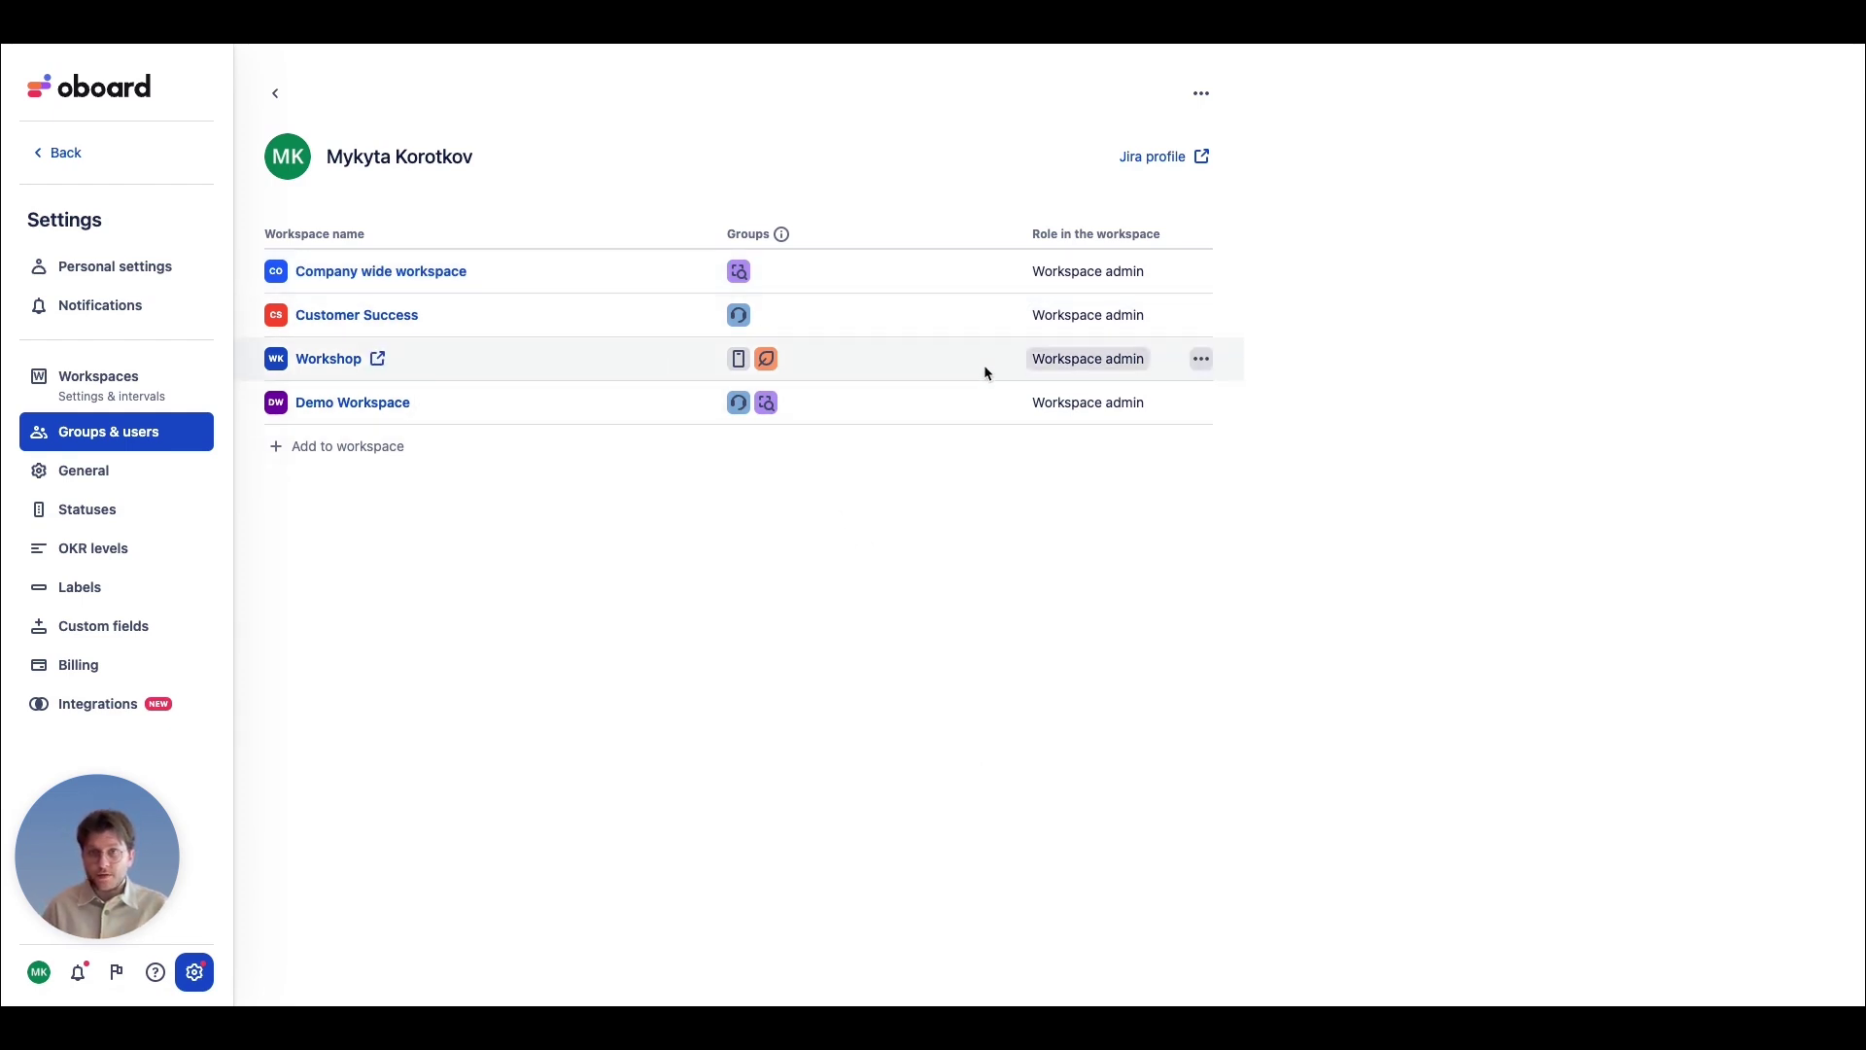
pyautogui.click(1084, 269)
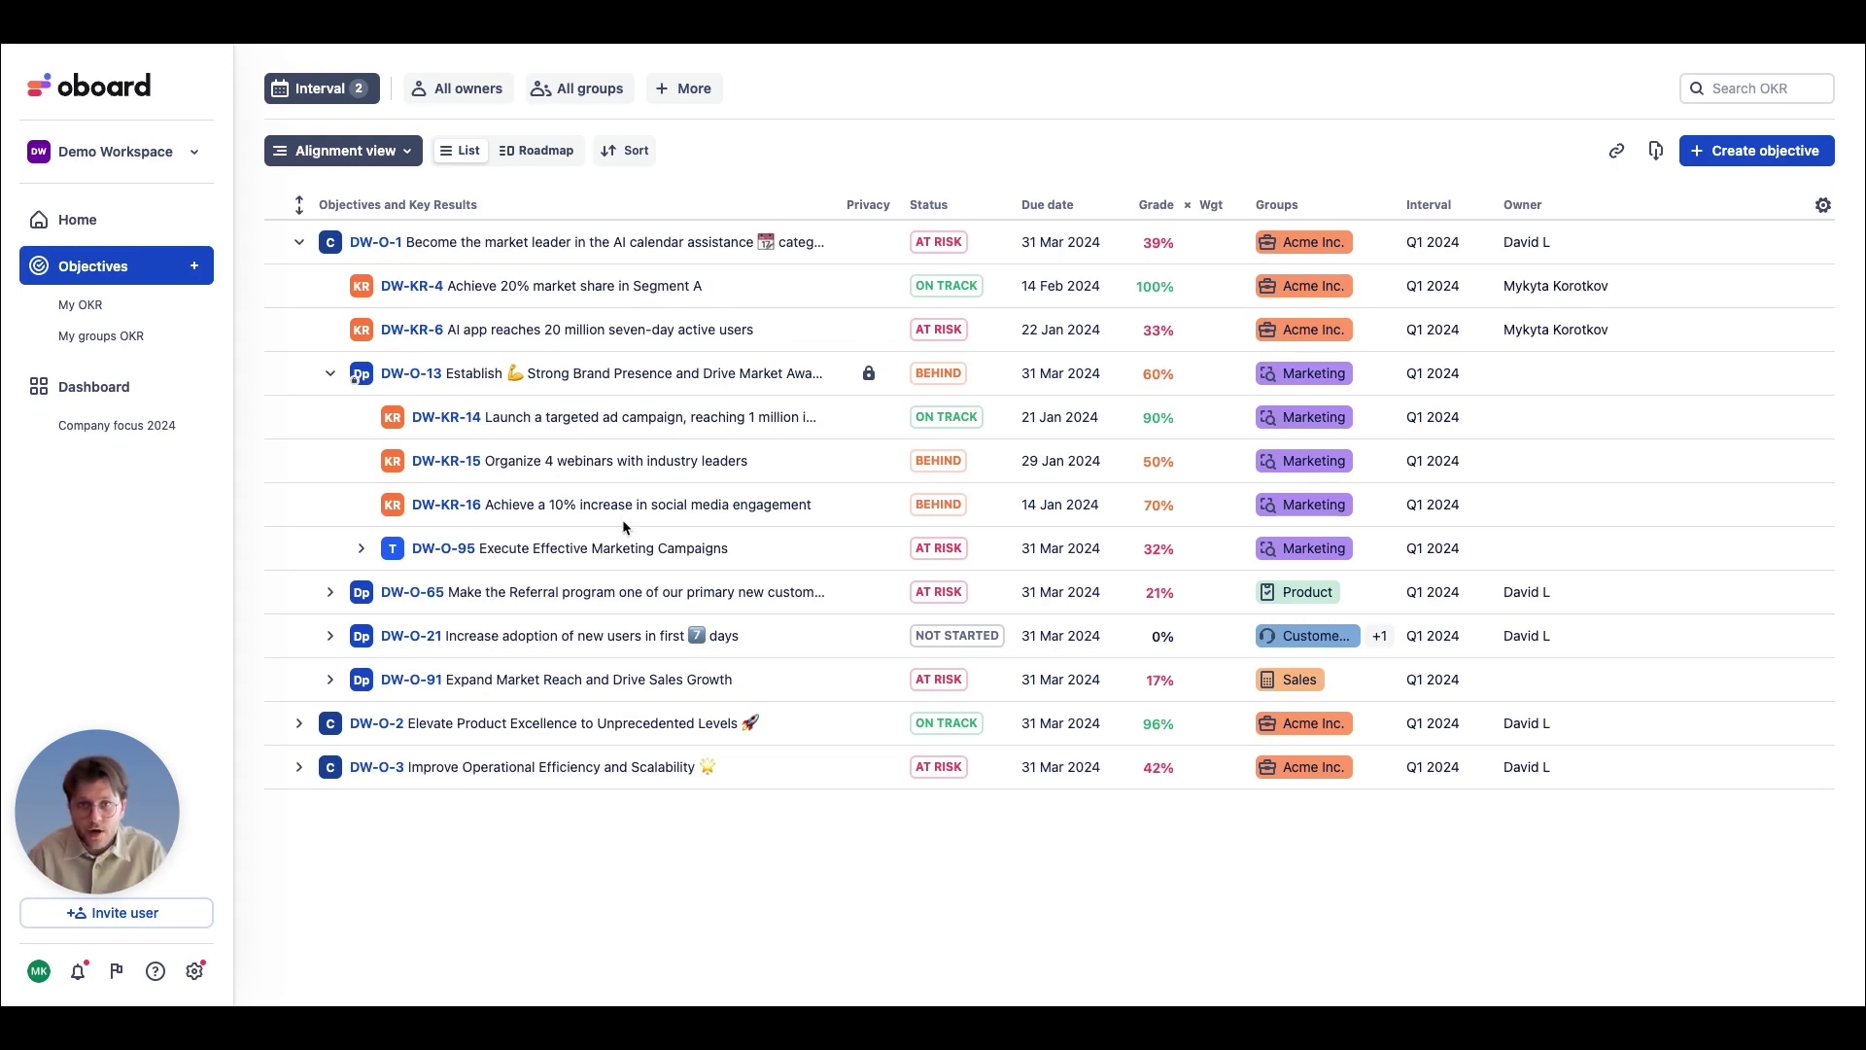
# - Lock DW-KR-6 and DW-KR-4 as private from the Privacy column
pyautogui.click(866, 330)
pyautogui.click(866, 286)
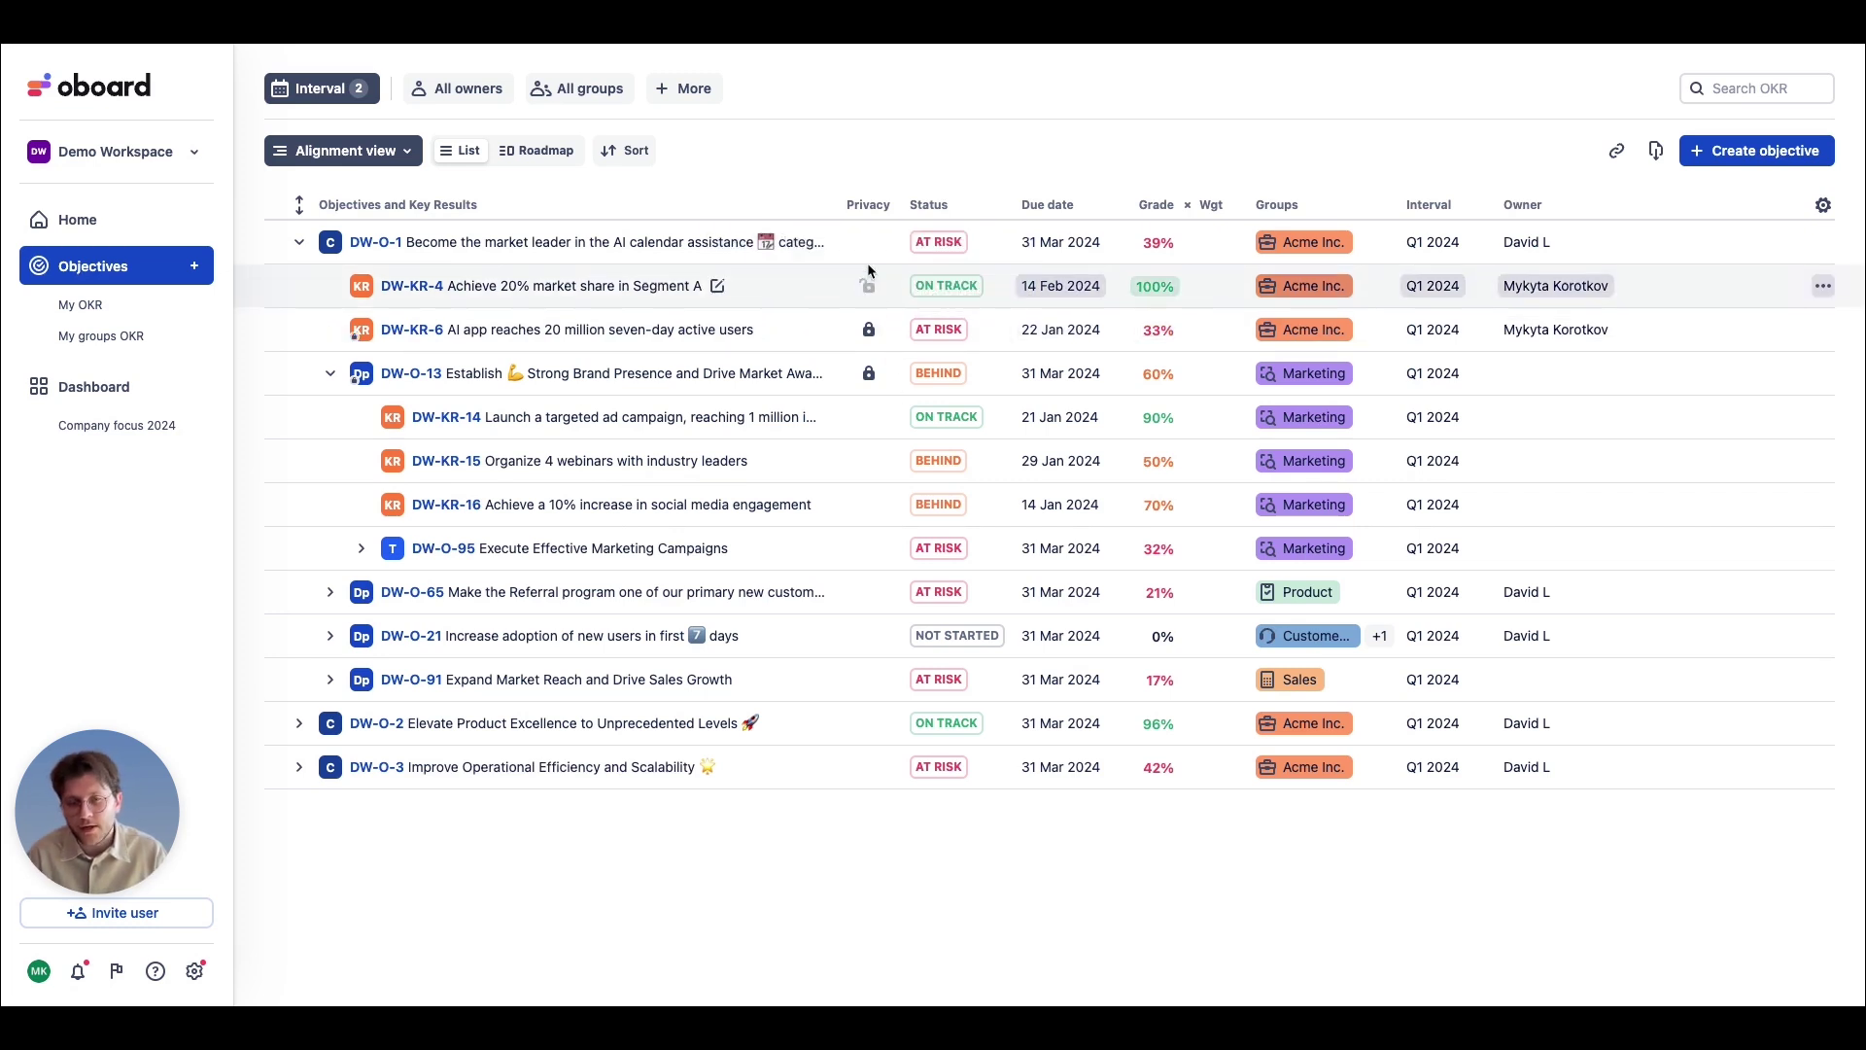